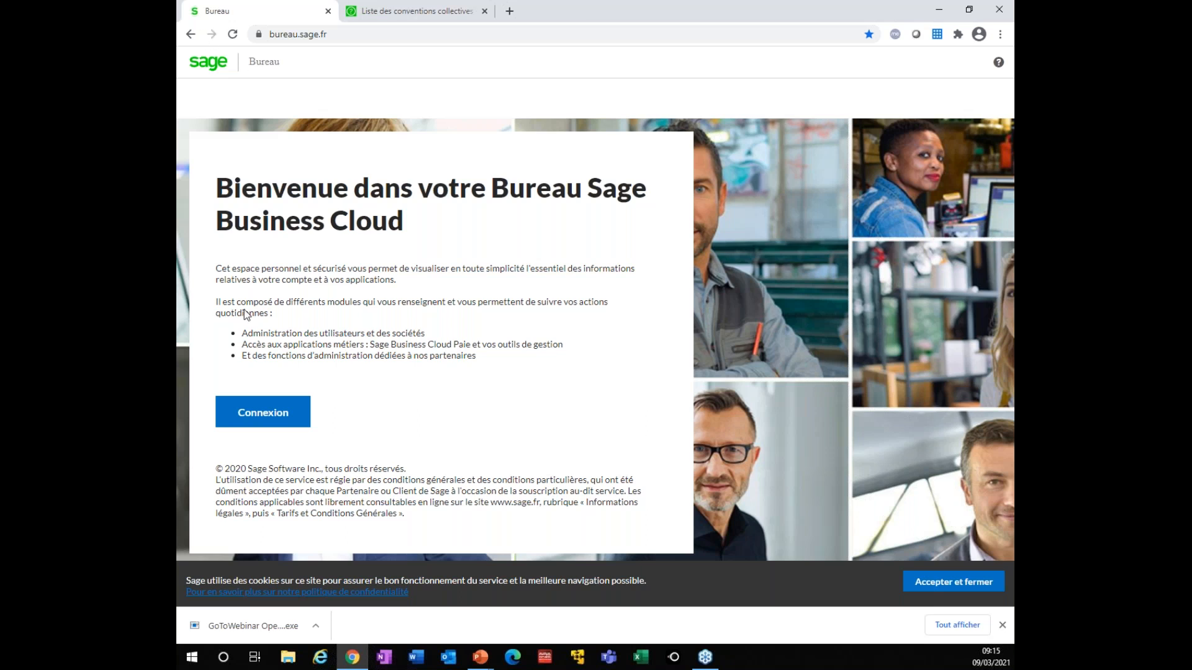
# Accept the cookies, dismiss the downloads bar and start signing in to the Bureau
pyautogui.click(968, 583)
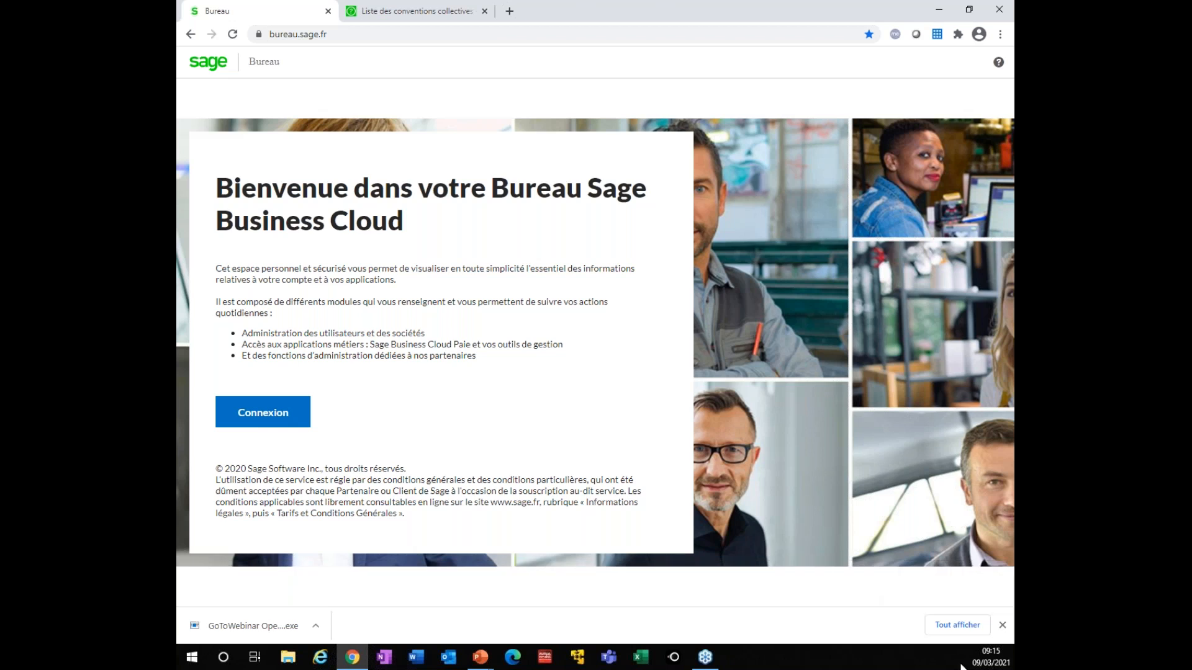
pyautogui.click(1003, 625)
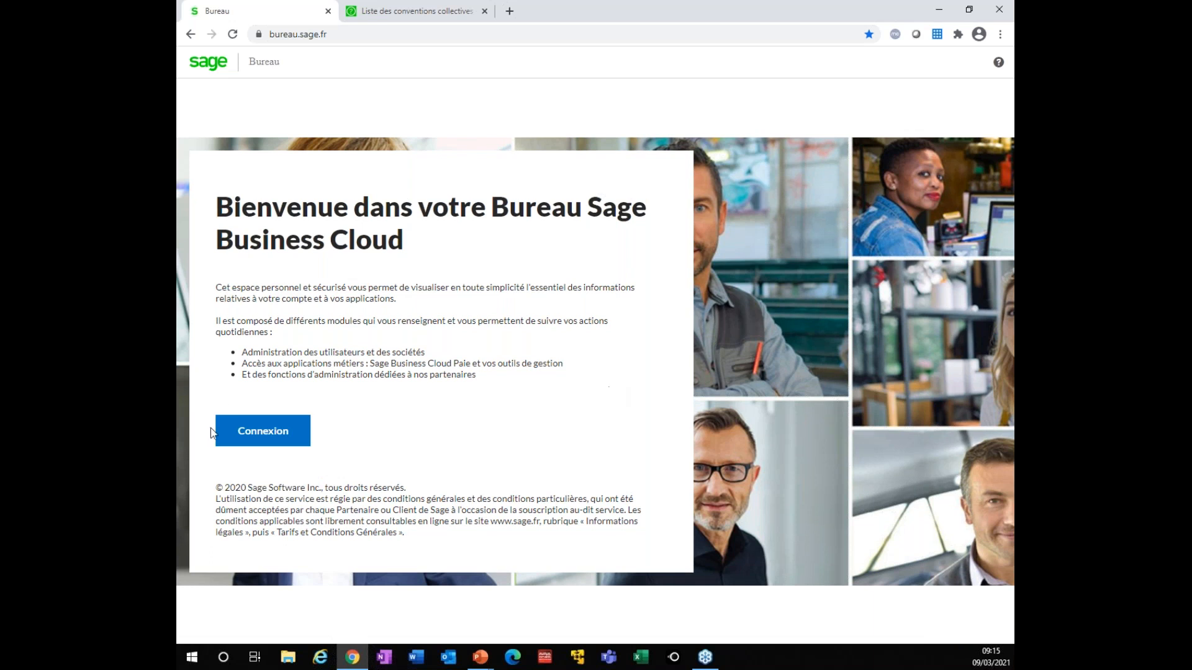
pyautogui.click(258, 438)
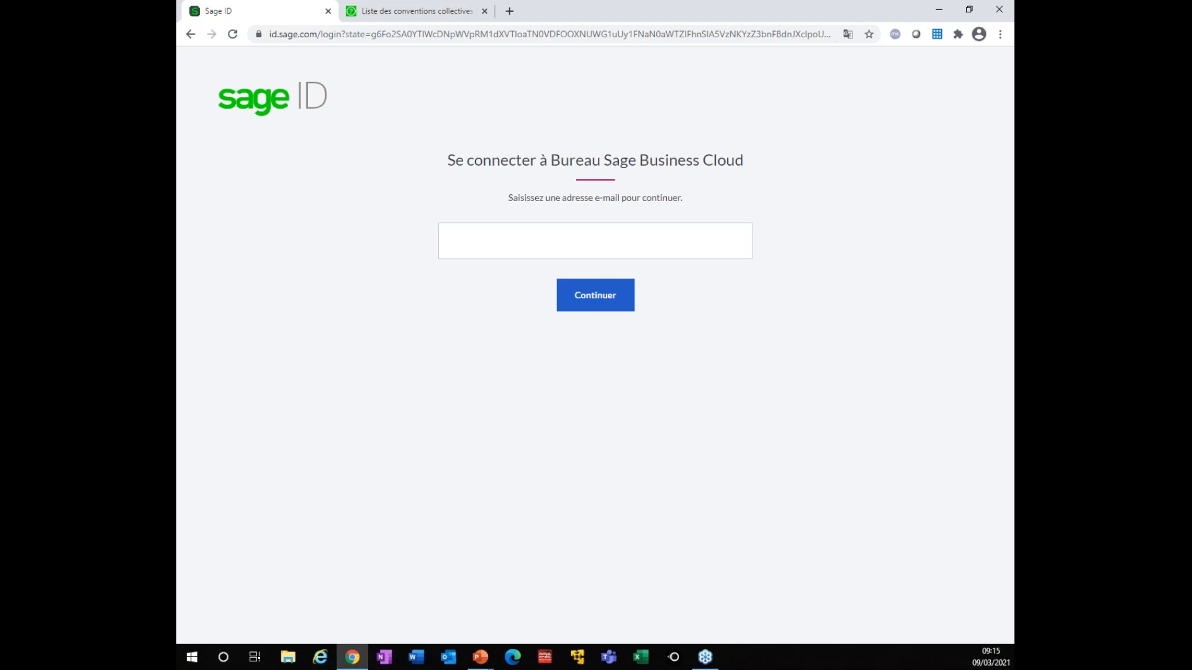
# Enter the account e-mail, correcting a typo, and continue the sign-in
pyautogui.click(478, 240)
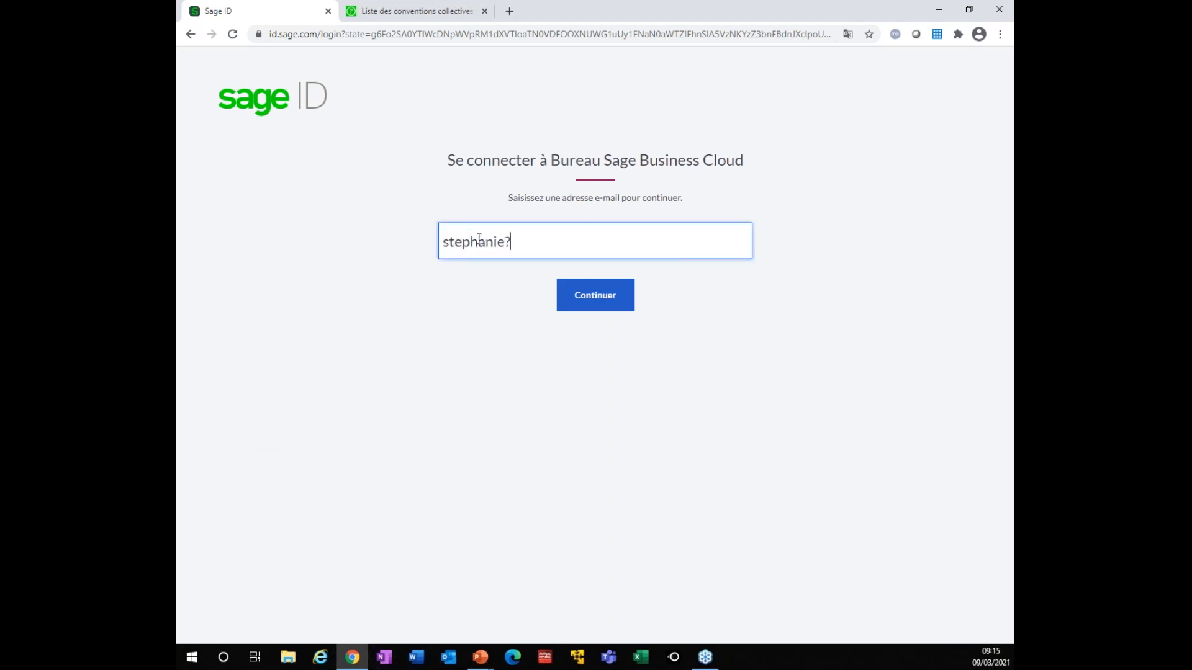
pyautogui.click(583, 293)
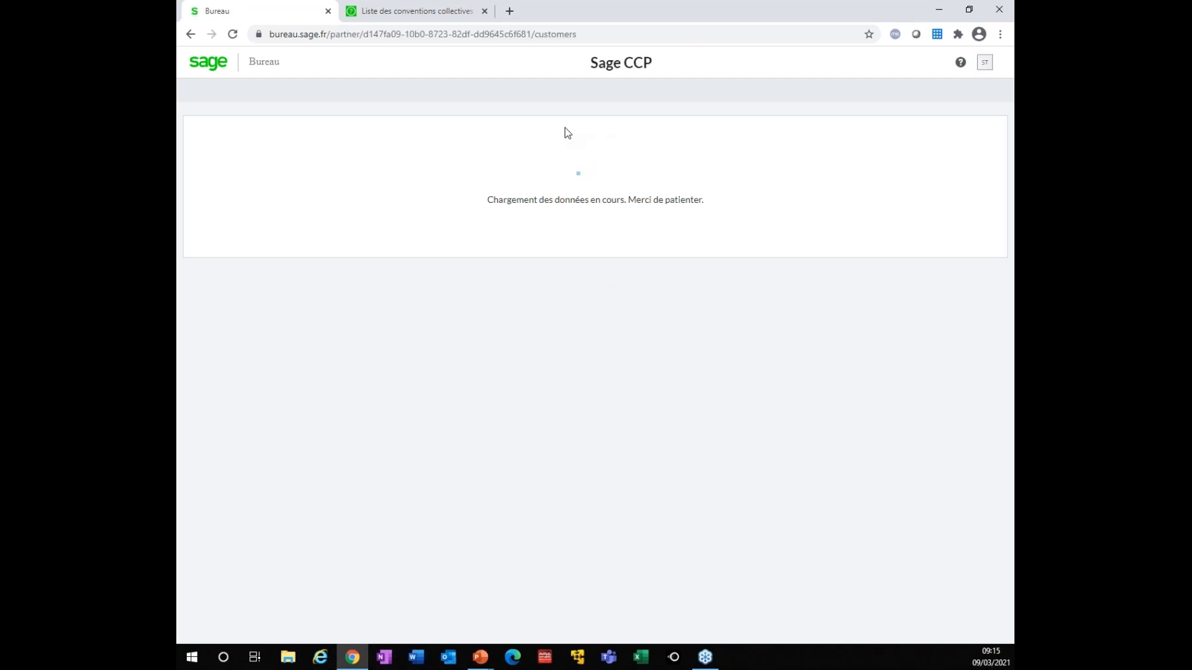
# List the Sociétés Démo companies and launch the STTRU Sarl Paie application
pyautogui.click(309, 96)
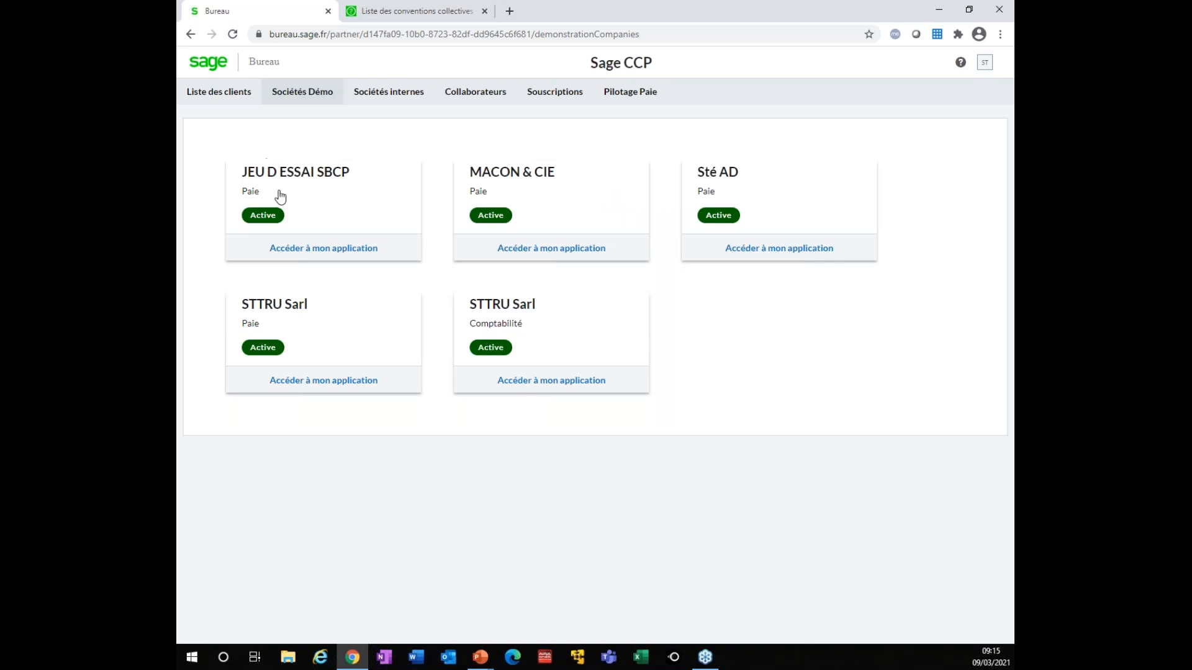
pyautogui.click(286, 388)
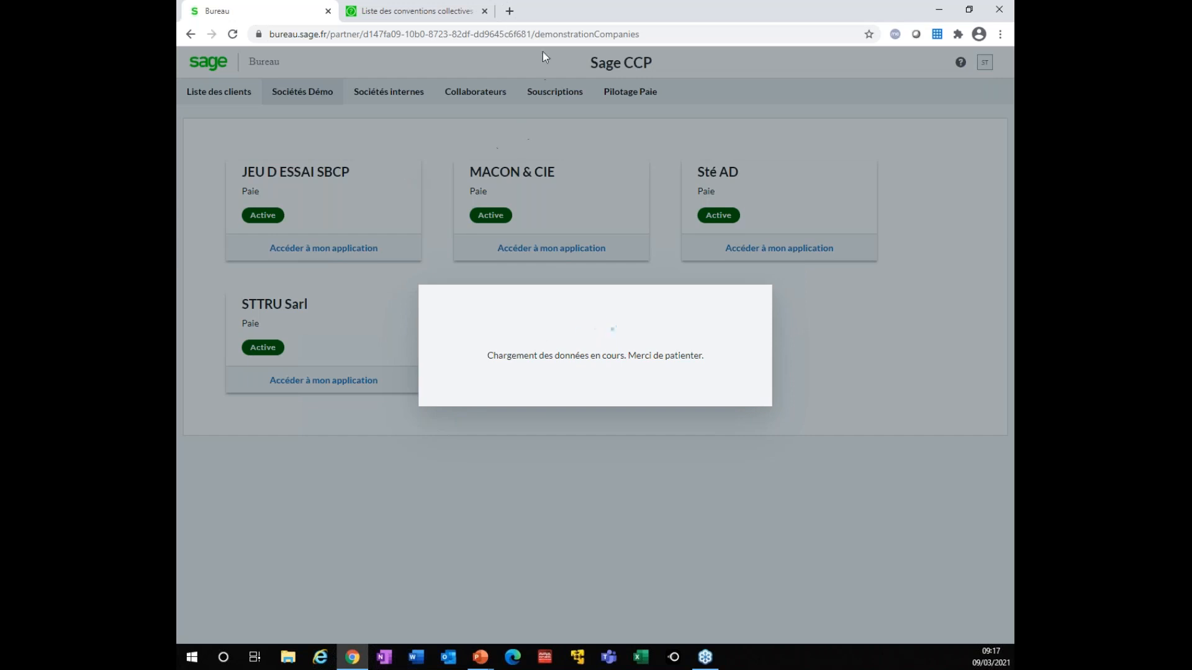
# In a new tab, open the DEMOS SAGE > SBCP > Bureau SBC bookmark and start signing in
pyautogui.hotkey('ctrl', 't')
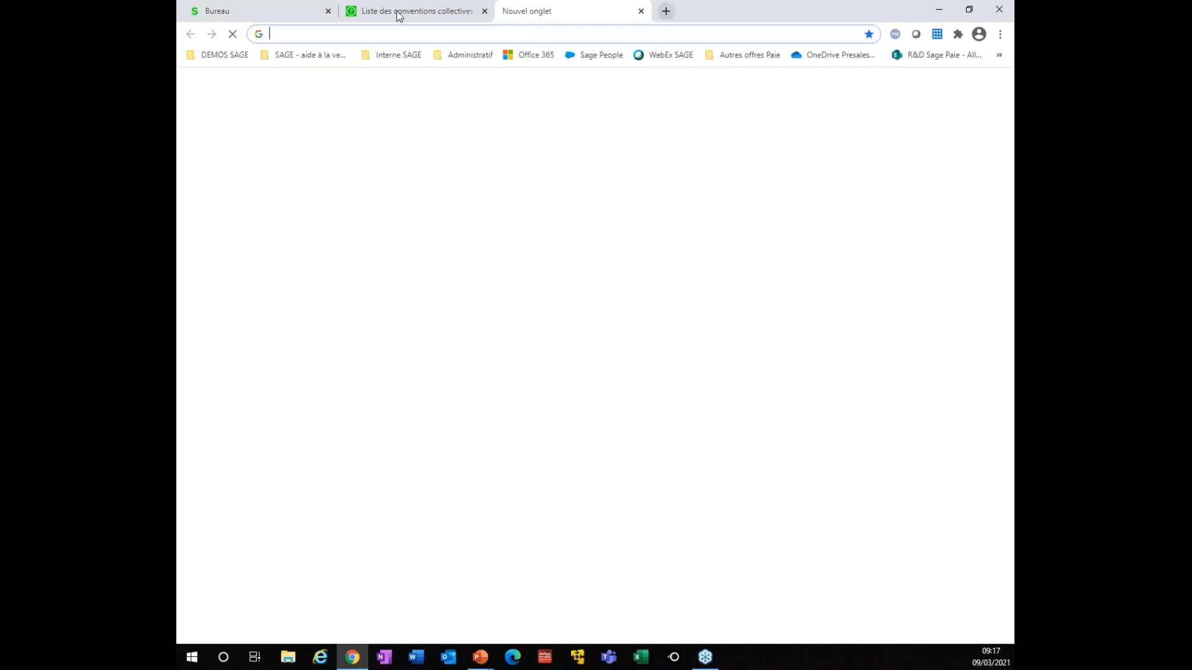
pyautogui.click(224, 55)
pyautogui.moveTo(249, 300)
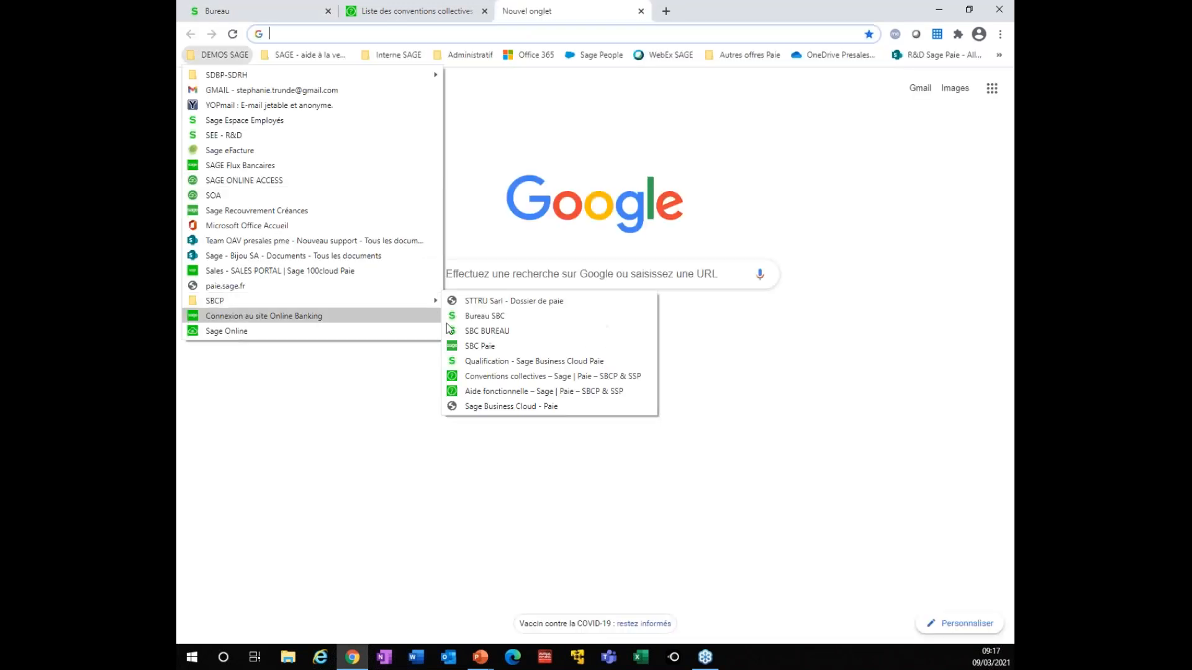
pyautogui.click(490, 317)
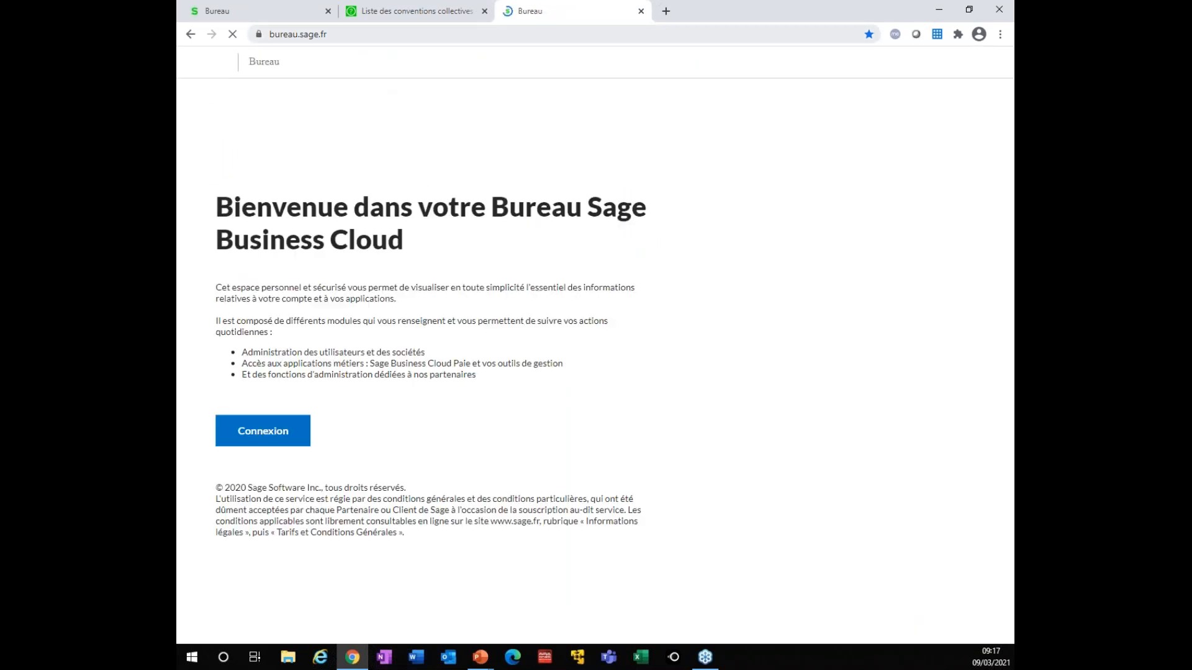
pyautogui.click(297, 433)
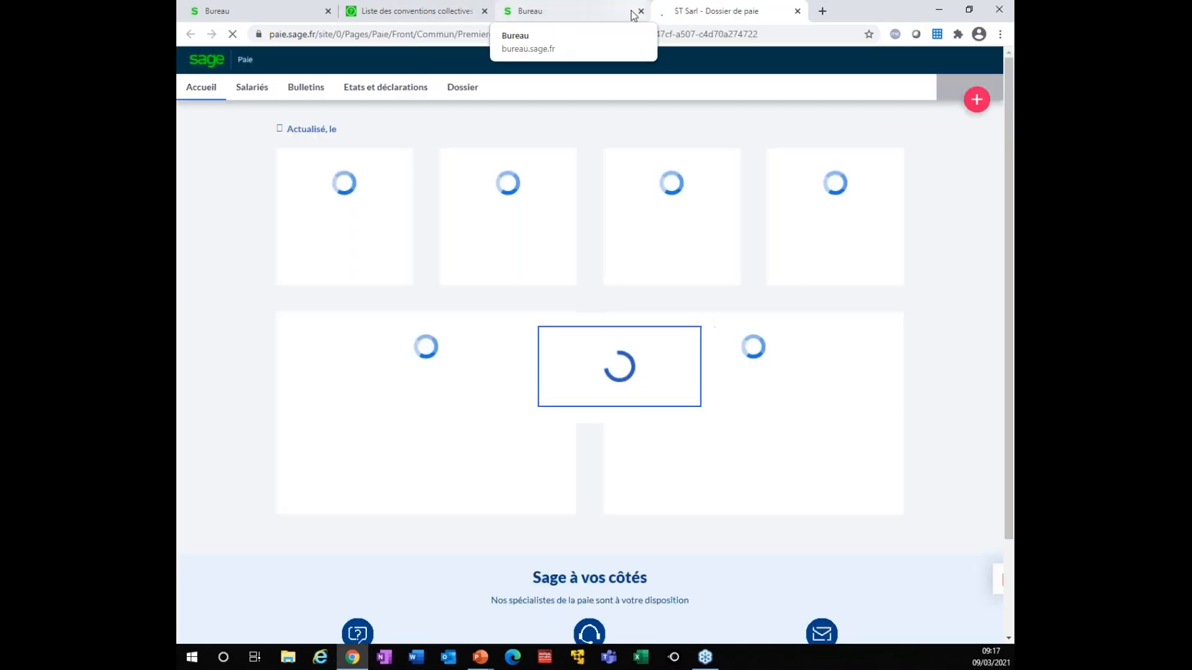
# Close the second Bureau tab and show the ST Sarl Paie dashboard full screen
pyautogui.click(641, 11)
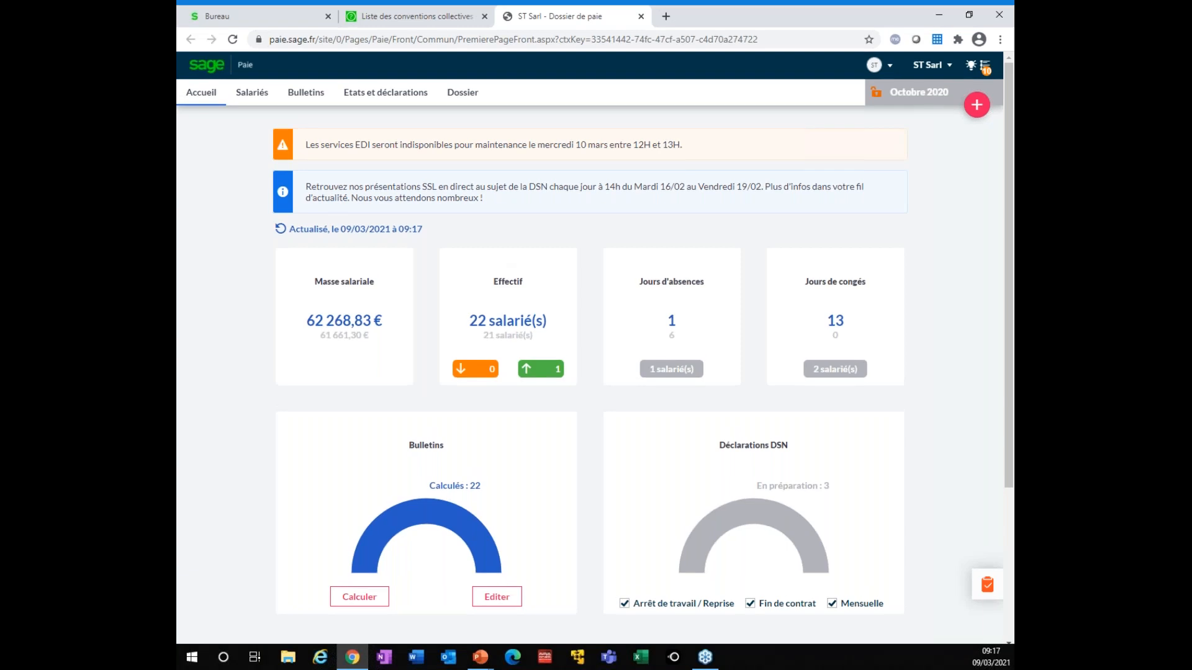
pyautogui.press('F11')
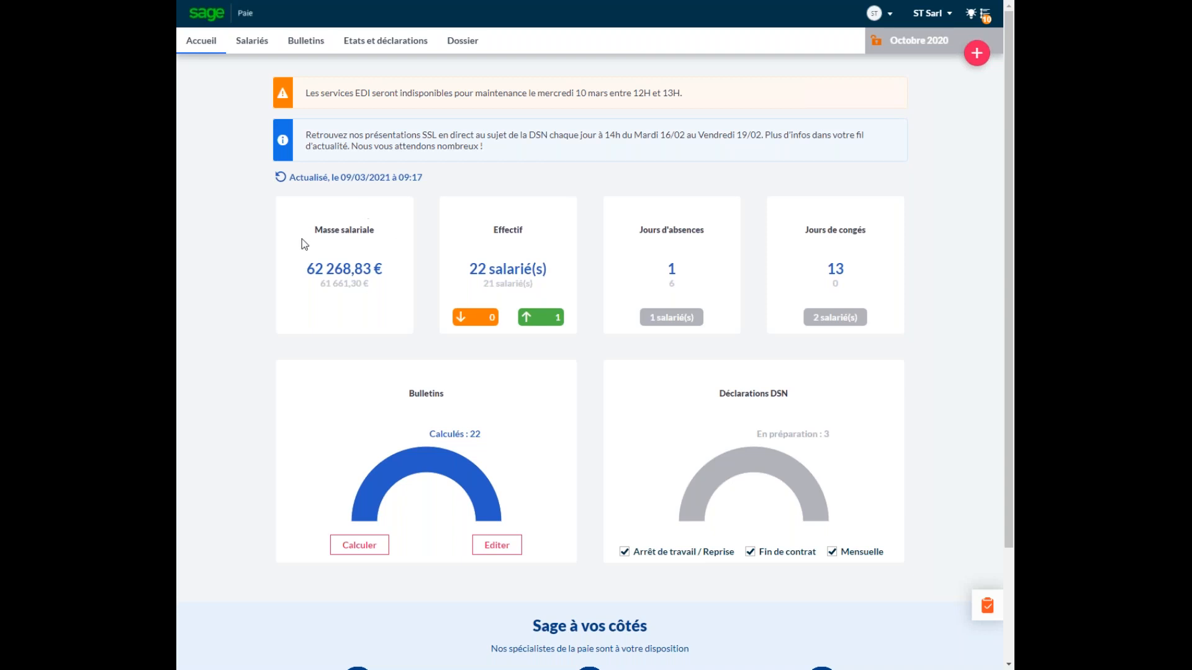
pyautogui.click(347, 268)
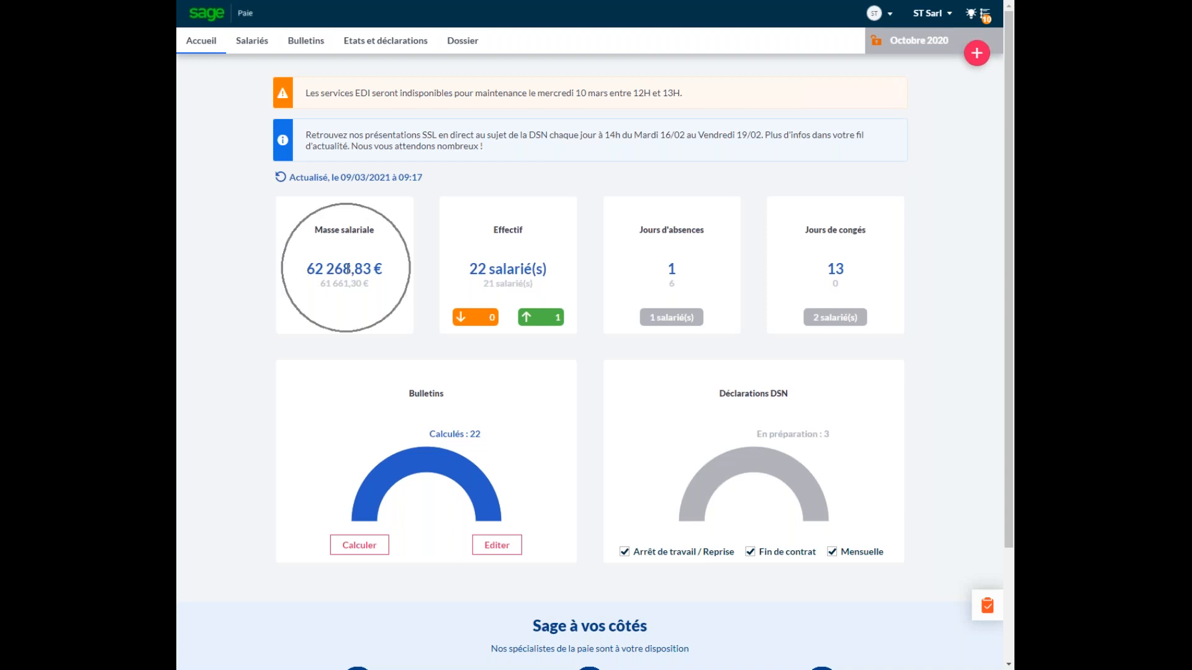
pyautogui.click(499, 267)
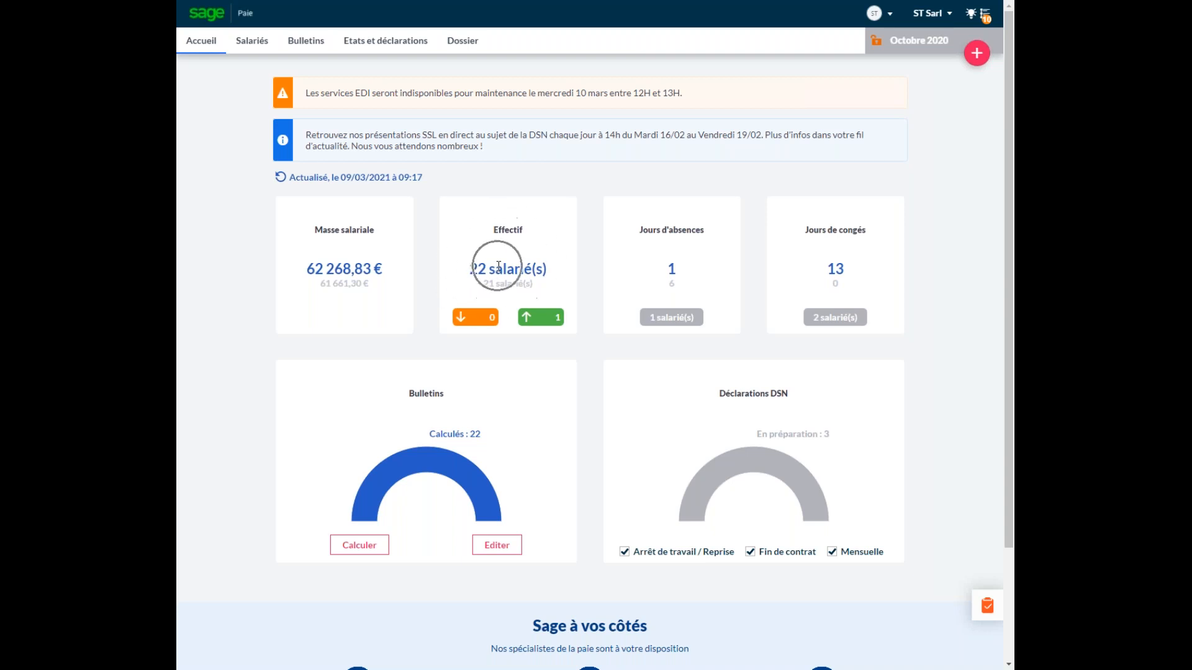
pyautogui.click(688, 264)
pyautogui.click(850, 268)
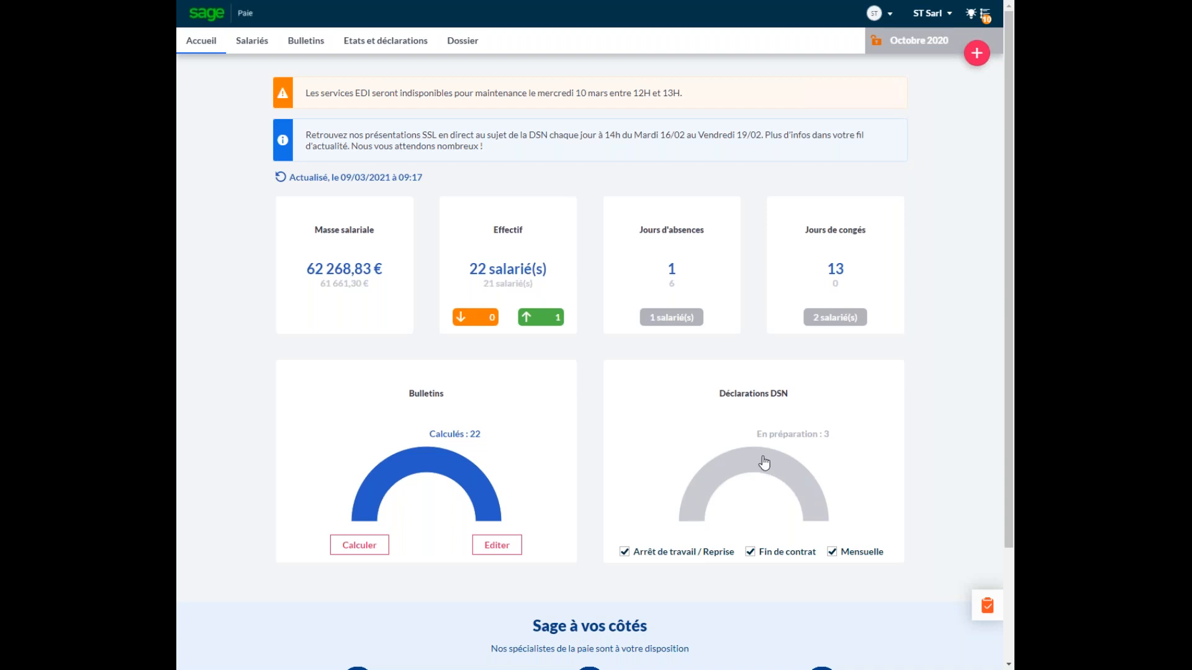
pyautogui.click(465, 44)
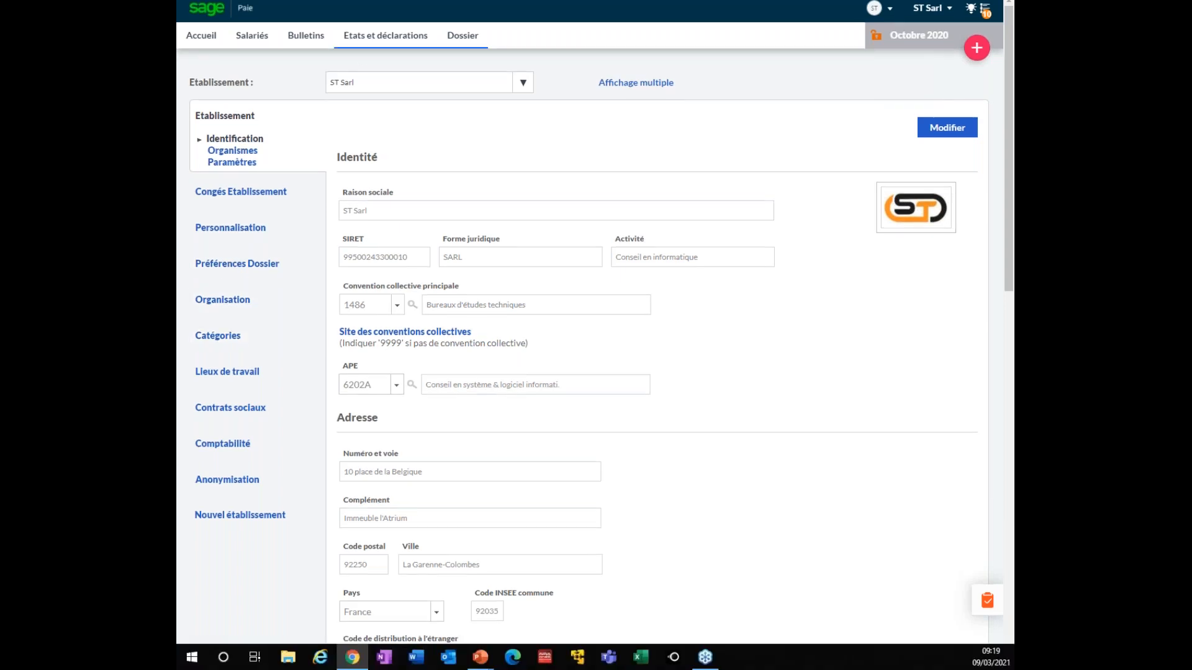
# Leave full-screen mode on the ST Sarl establishment identification page
pyautogui.press('F11')
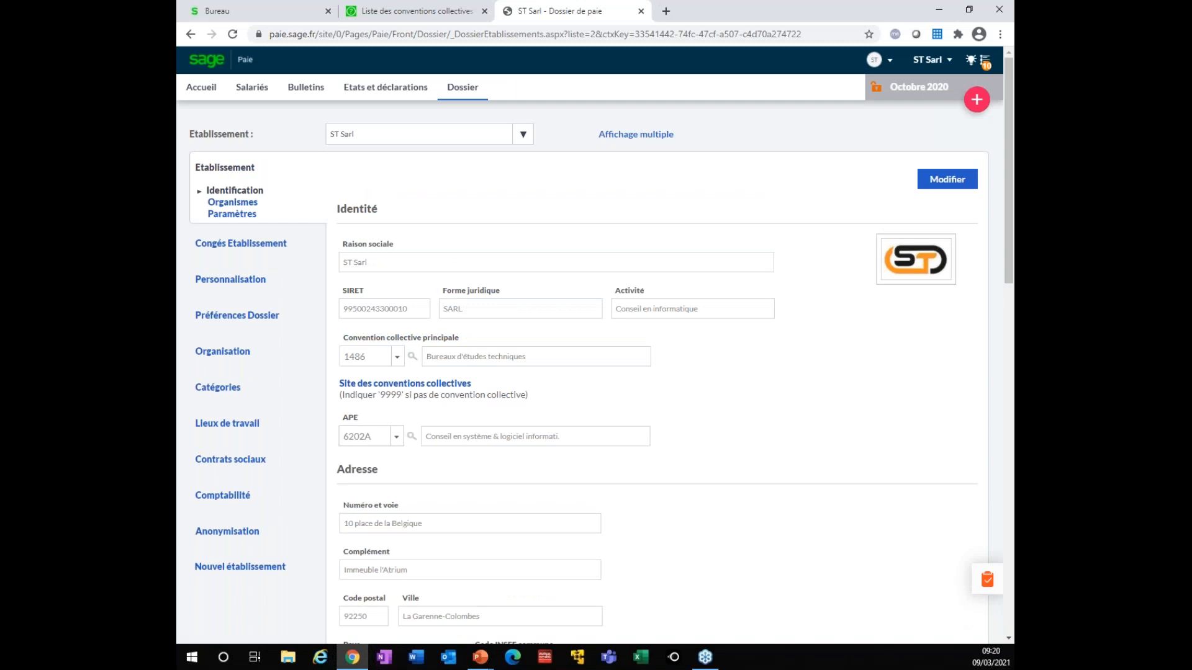
# Read the IDCC 2706 Administration et mandataires judiciaires convention page, then return to the ST Sarl file
pyautogui.click(398, 13)
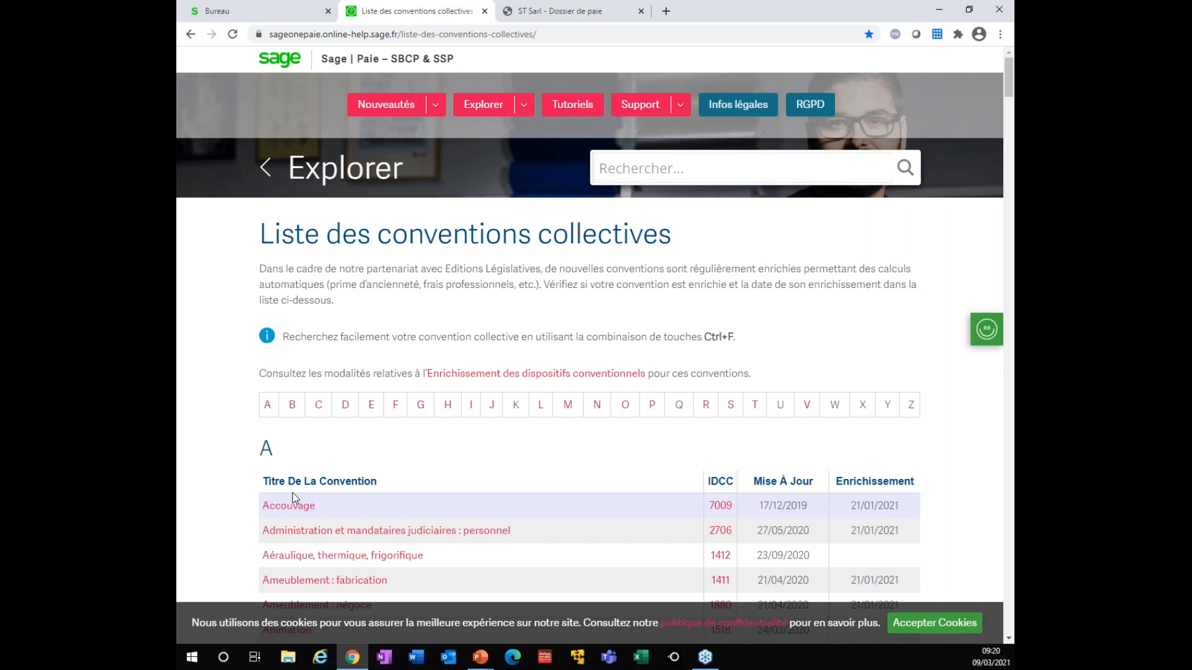
pyautogui.click(296, 531)
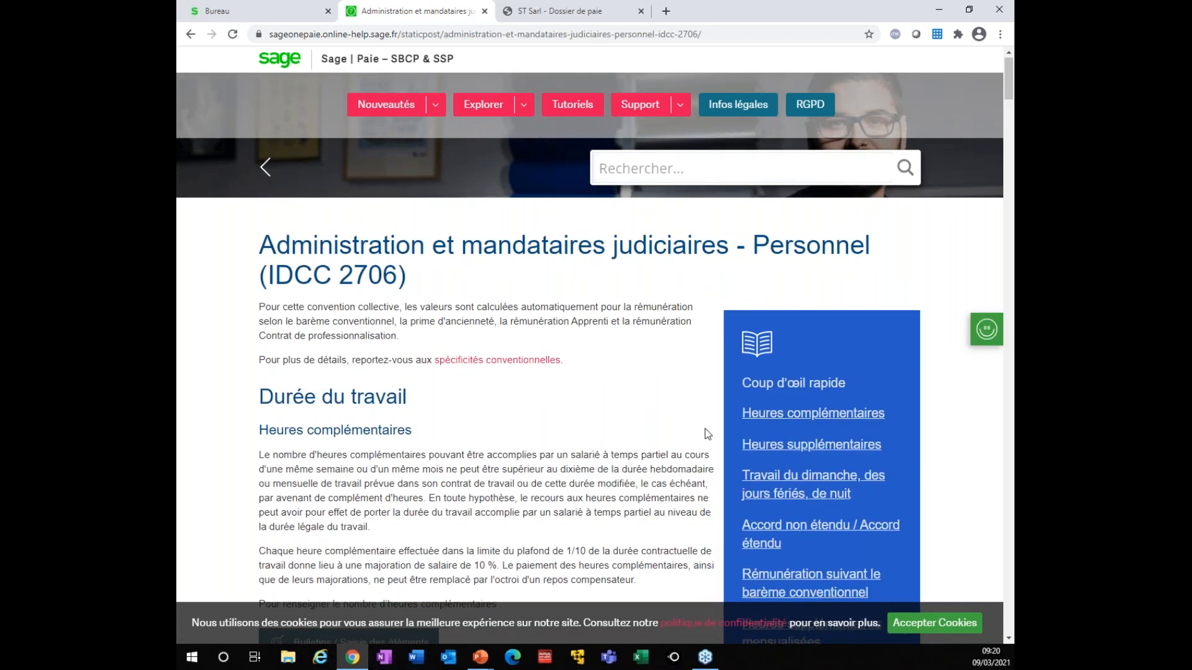
pyautogui.scroll(-5, 705, 433)
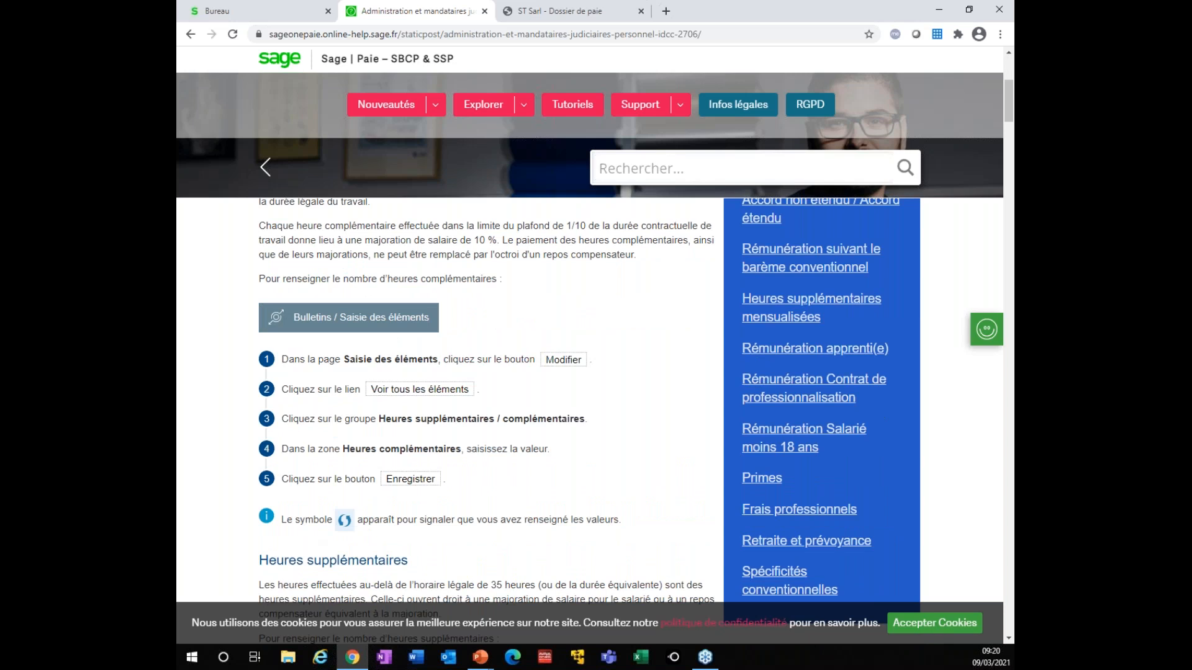
pyautogui.scroll(1, 706, 433)
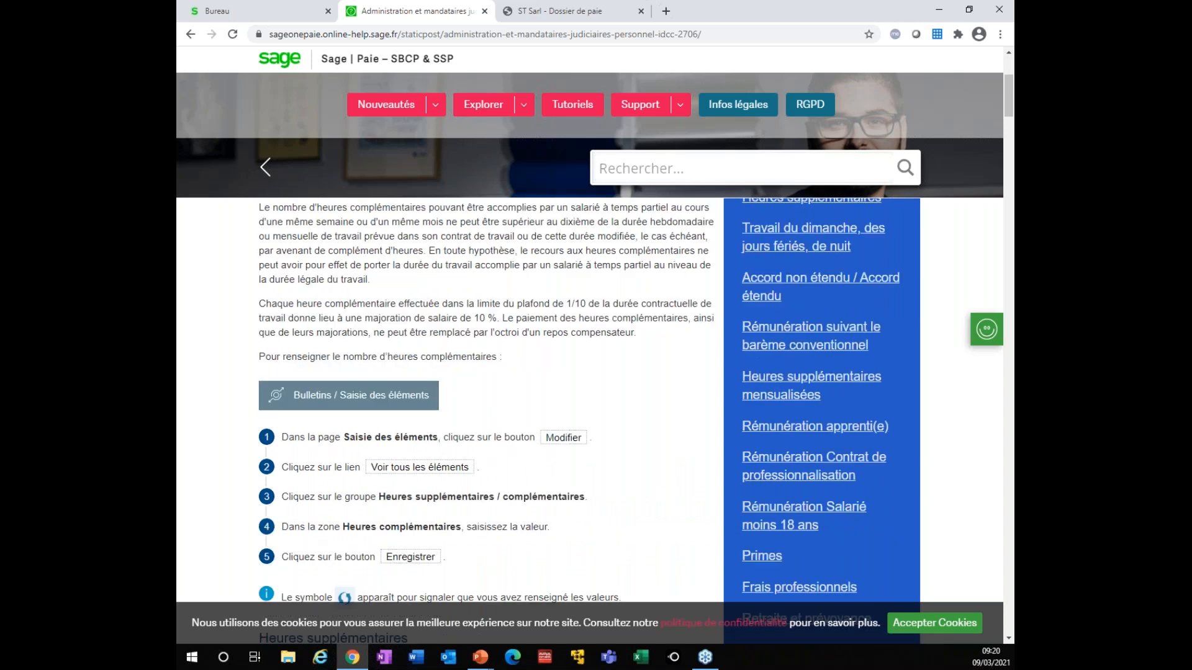
pyautogui.scroll(2, 705, 433)
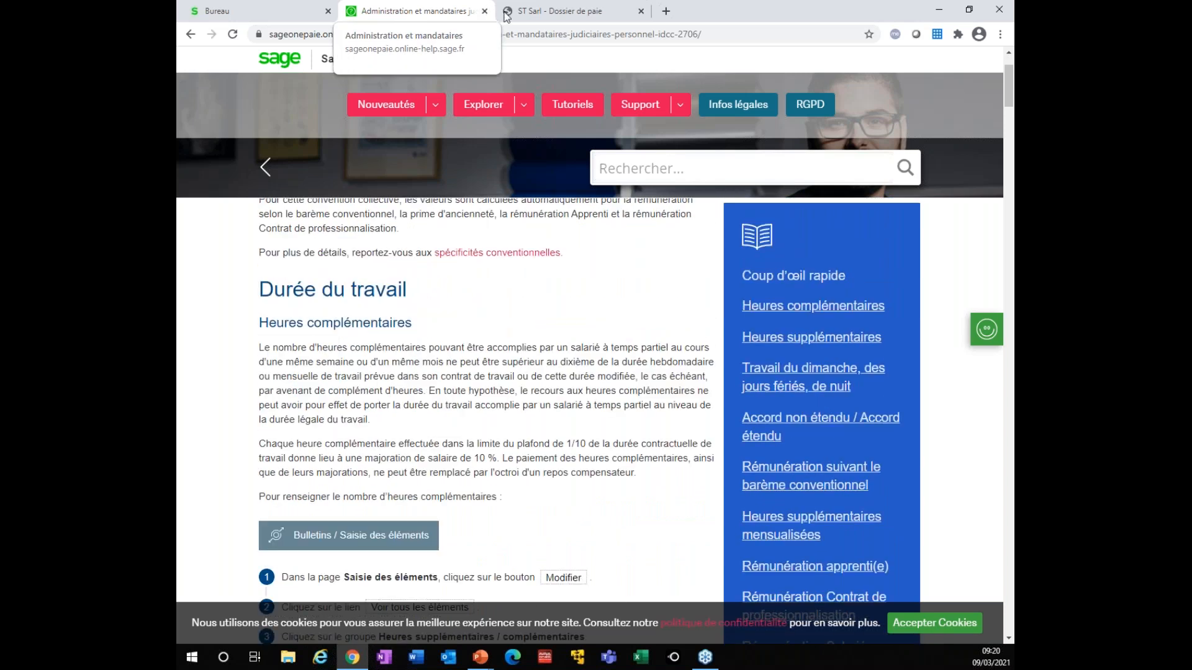
pyautogui.click(527, 15)
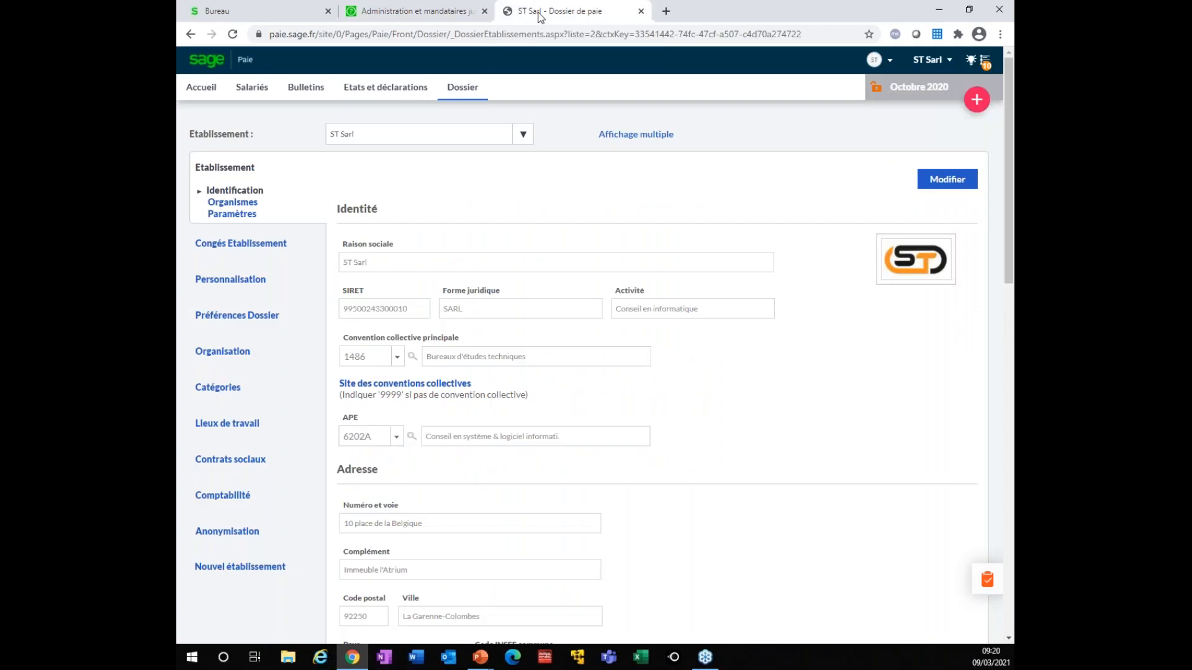
# Open ST Sarl's Personnalisation > Rubriques personnalisées, listing the active item B41130M1CLI
pyautogui.click(357, 361)
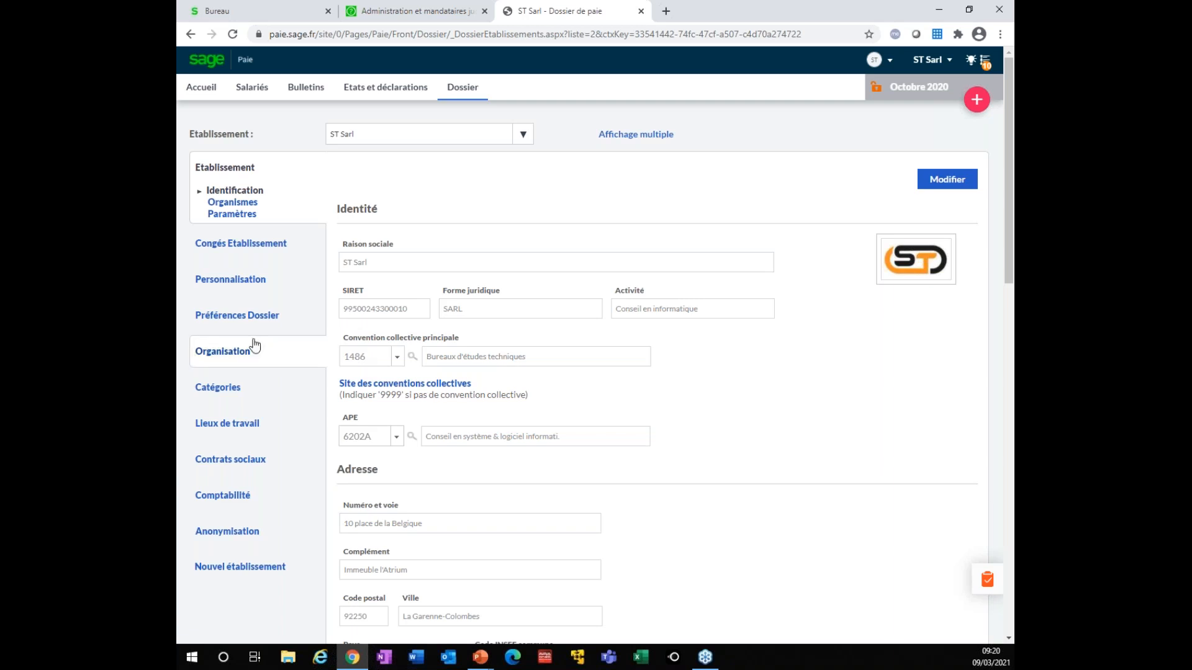
pyautogui.click(209, 285)
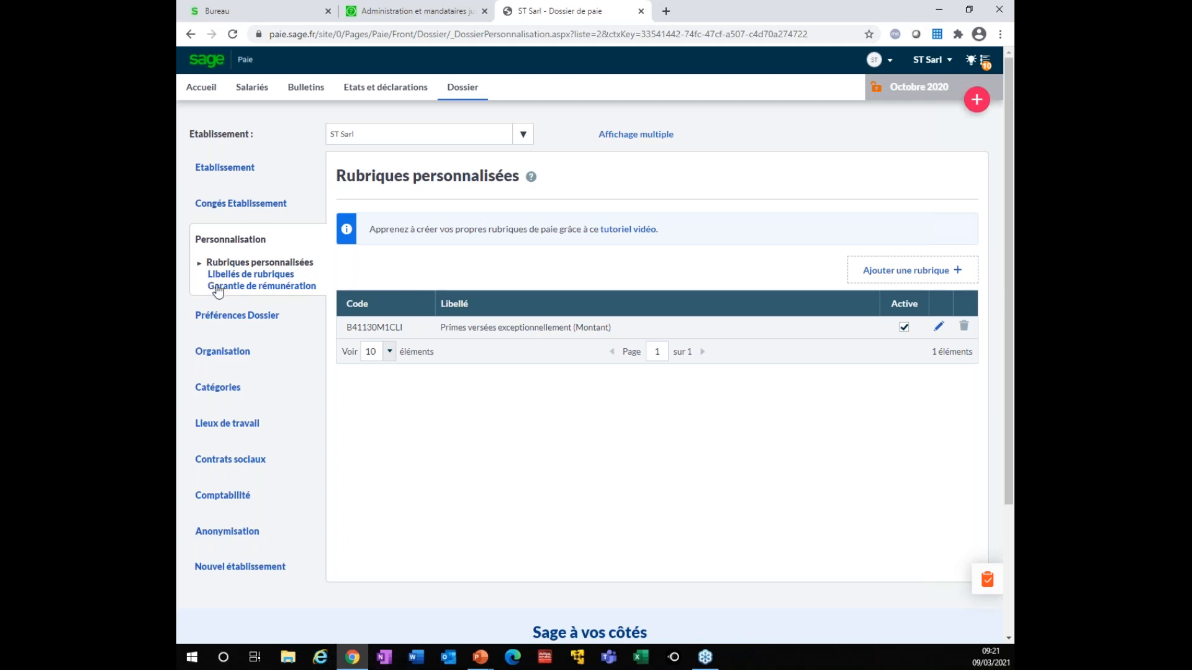
# Start a new custom pay item from the Primes versées mensuellement (Base x Nombre) model
pyautogui.click(892, 274)
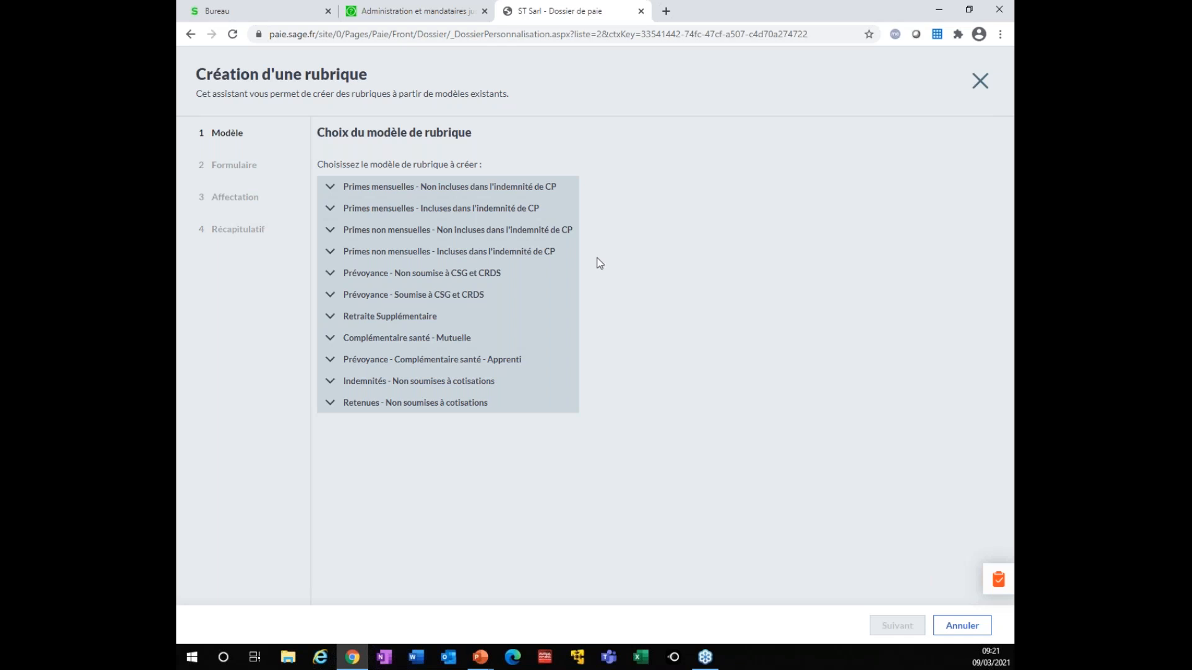
pyautogui.click(357, 209)
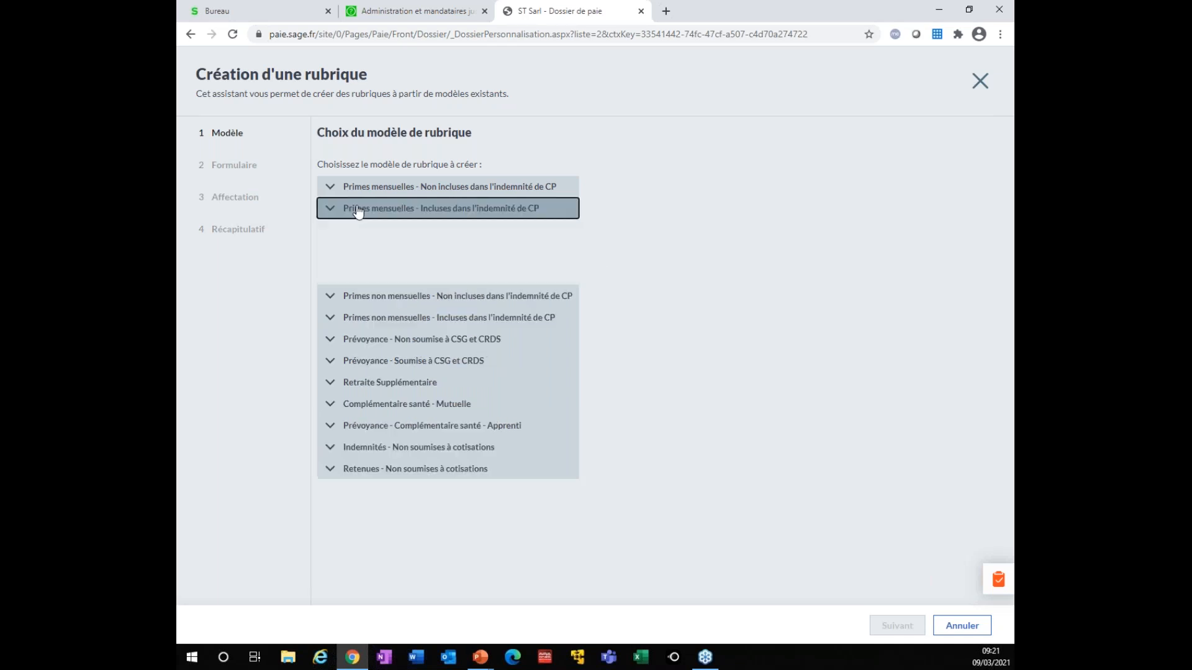
pyautogui.click(377, 235)
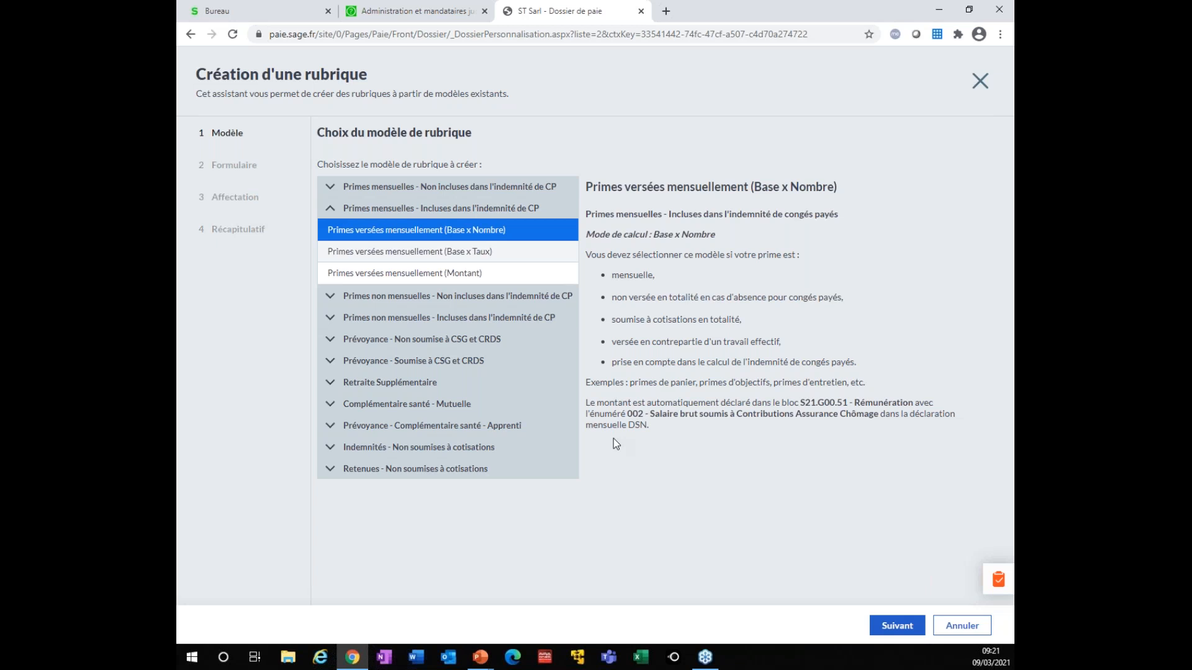
# Cancel the new pay item and view the Contrats sociaux page with the AG2R PREVOYANCE contract
pyautogui.click(965, 633)
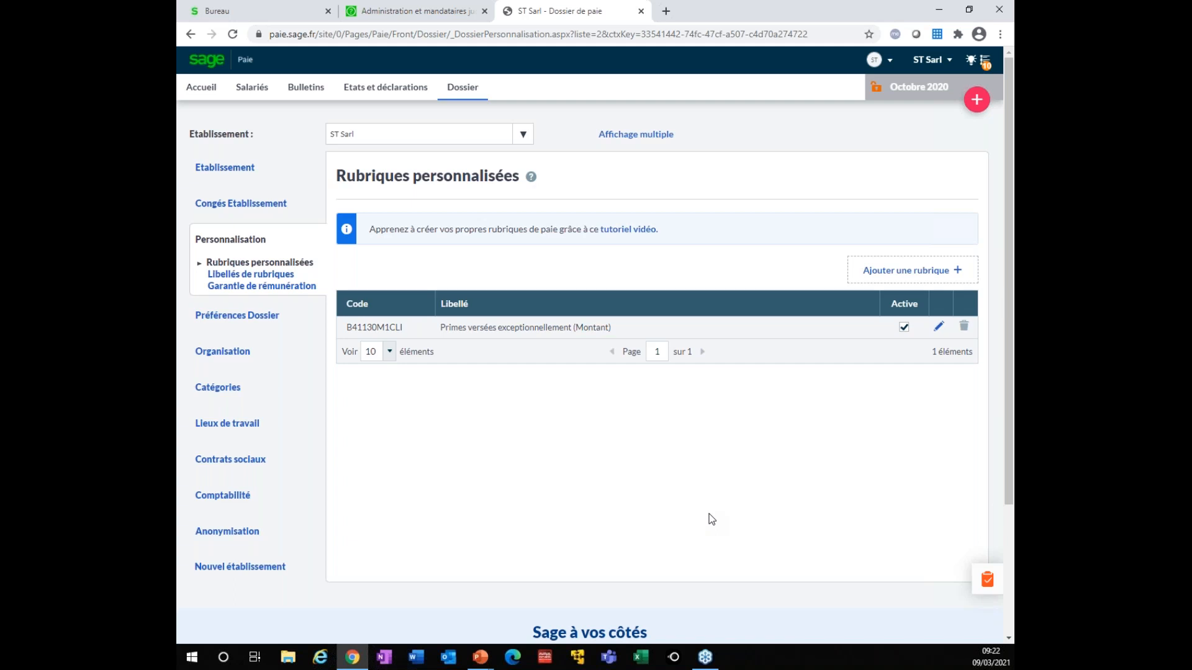
pyautogui.click(217, 461)
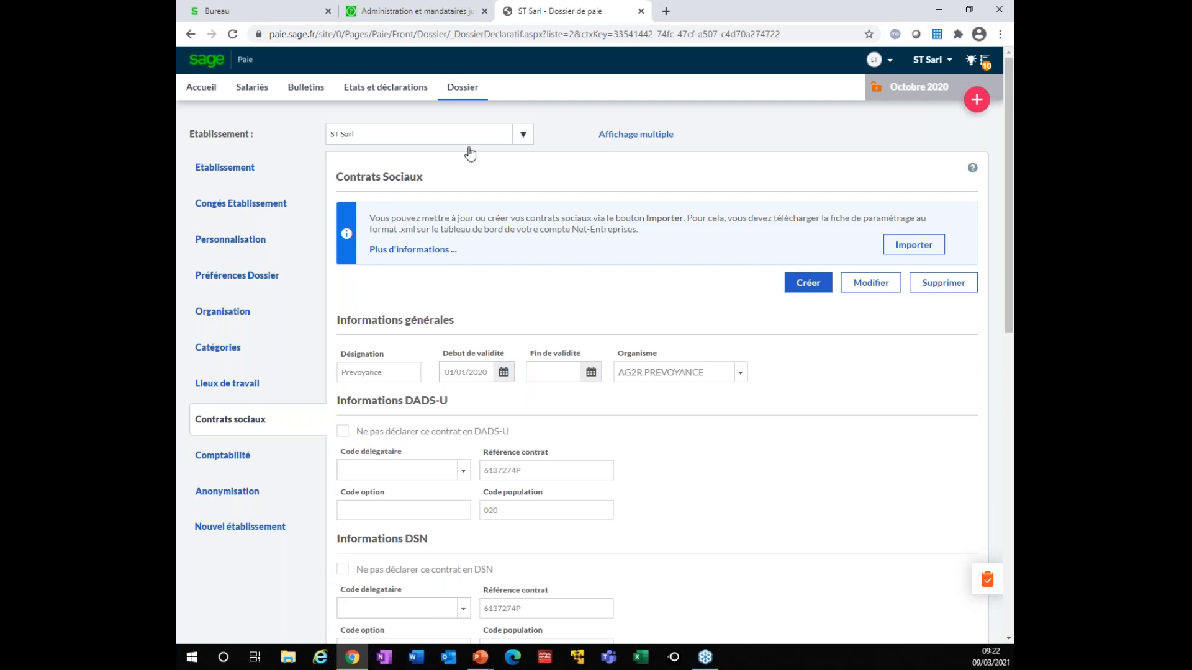
# Check the Accueil dashboard between visits to the Salariés employee records
pyautogui.click(254, 91)
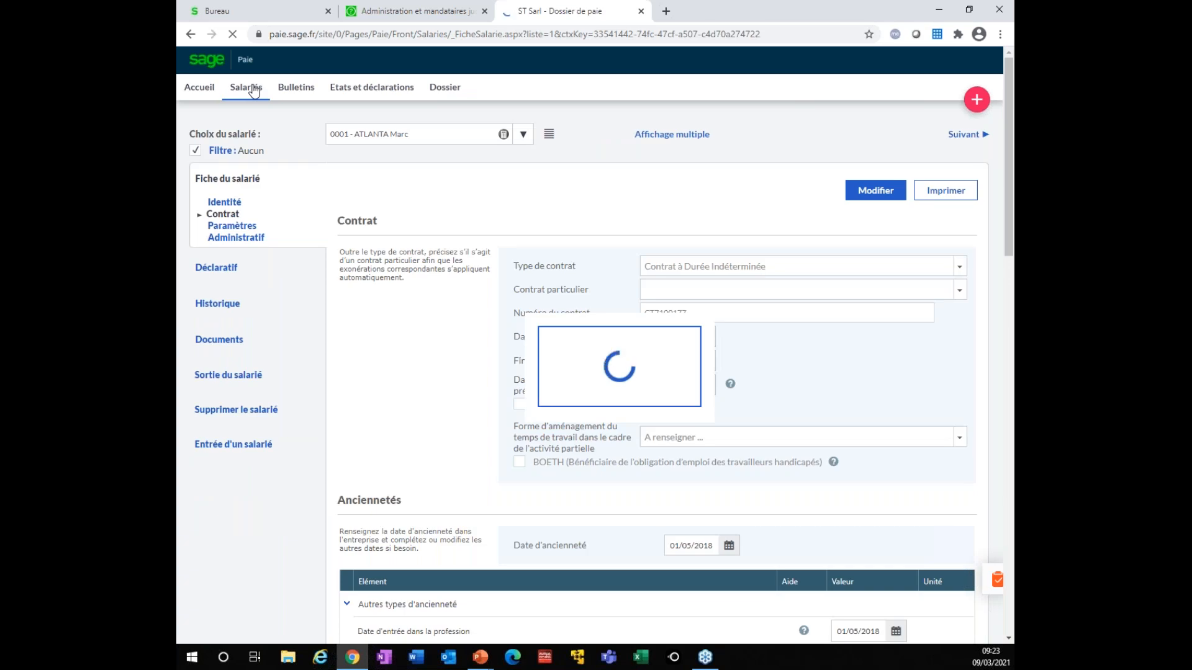
pyautogui.click(194, 92)
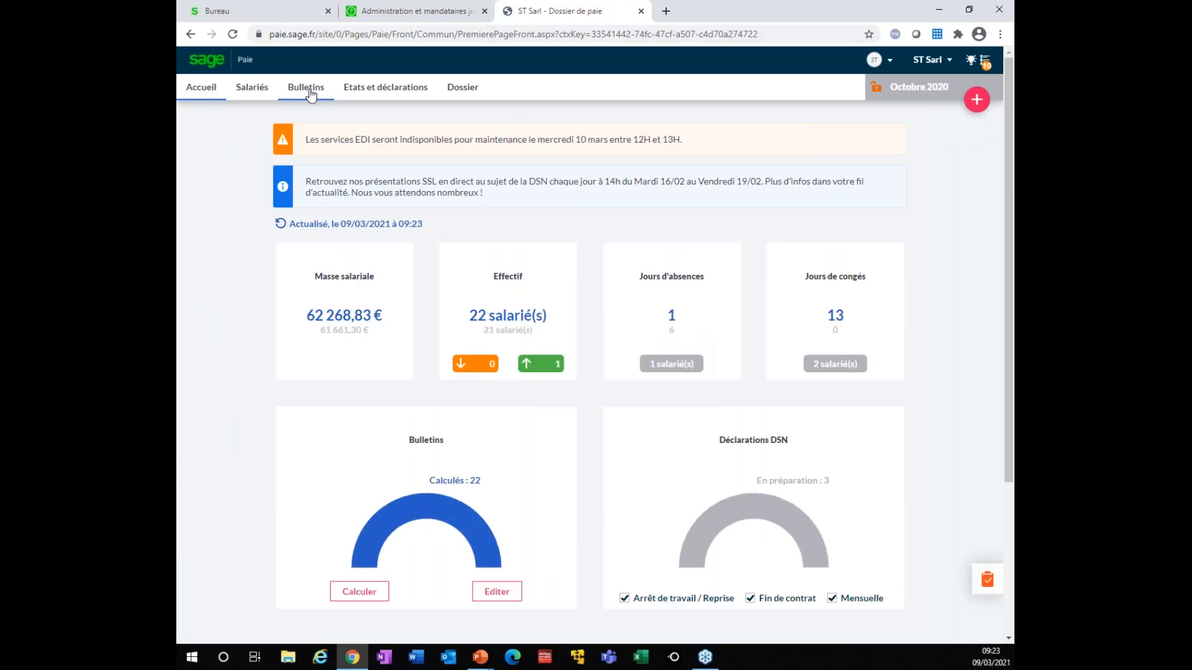
pyautogui.click(252, 89)
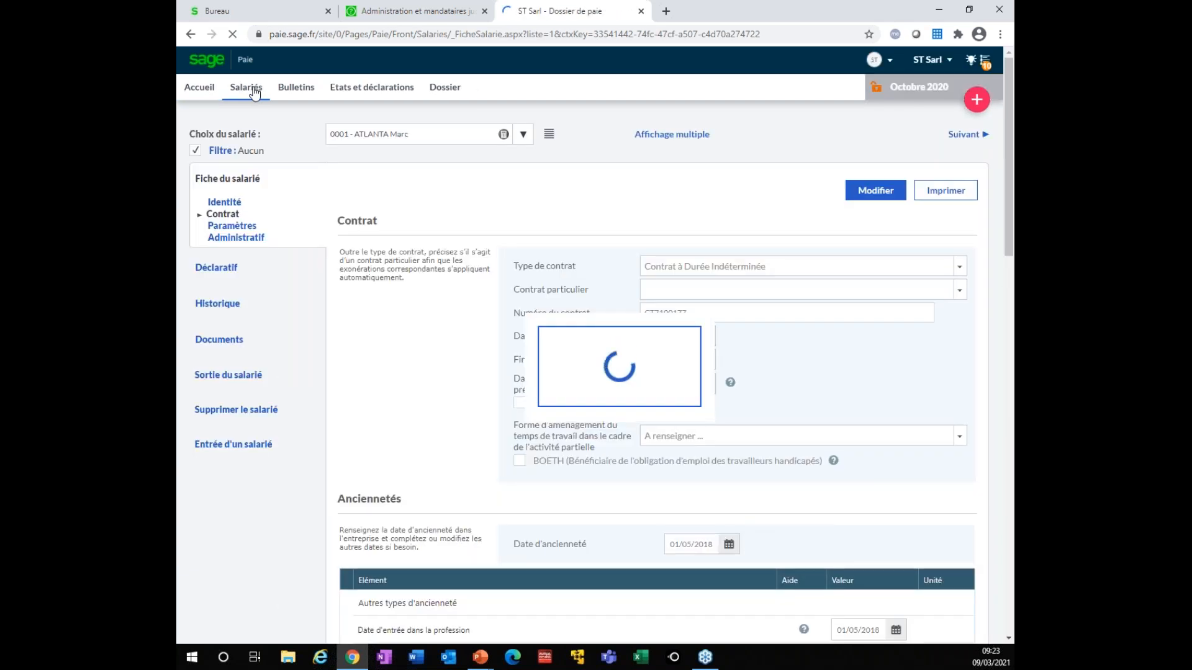
# Select the employee flagged 'Salarié incomplet' from the Choix du salarié list
pyautogui.click(522, 136)
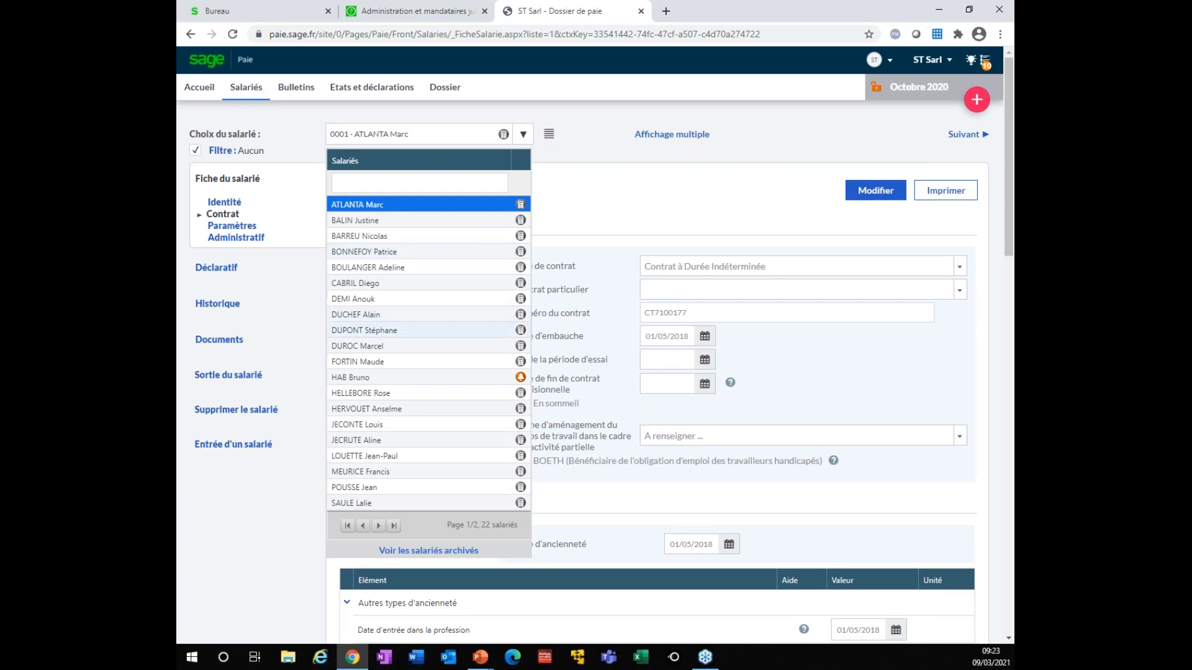
pyautogui.moveTo(520, 383)
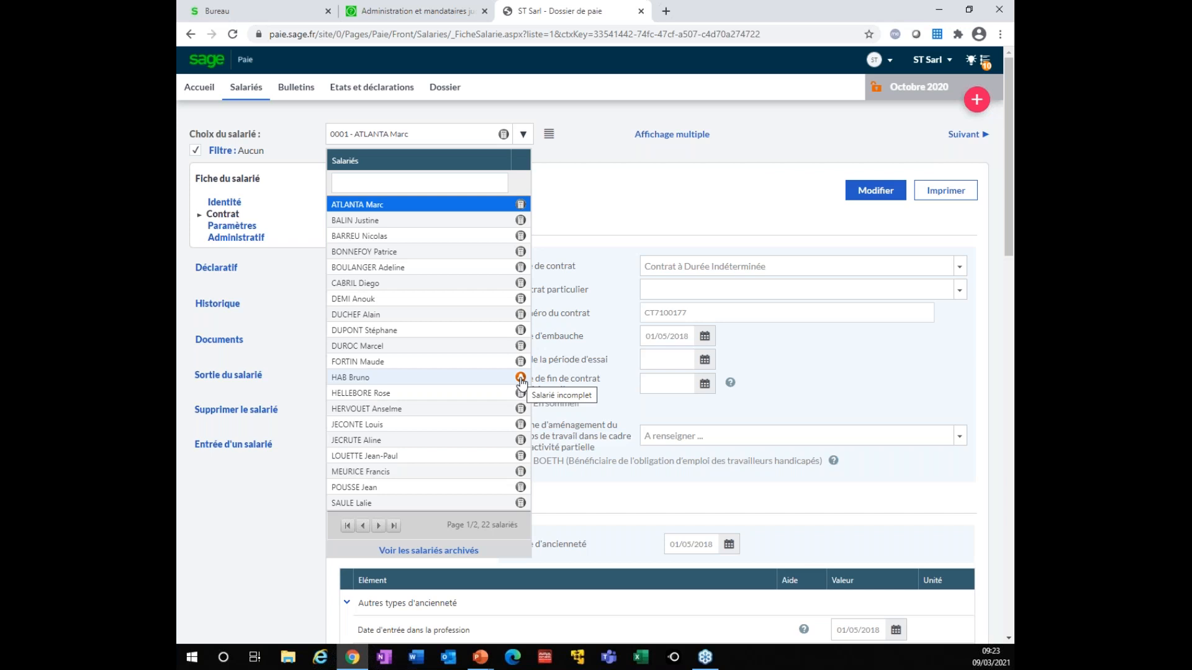
pyautogui.click(397, 383)
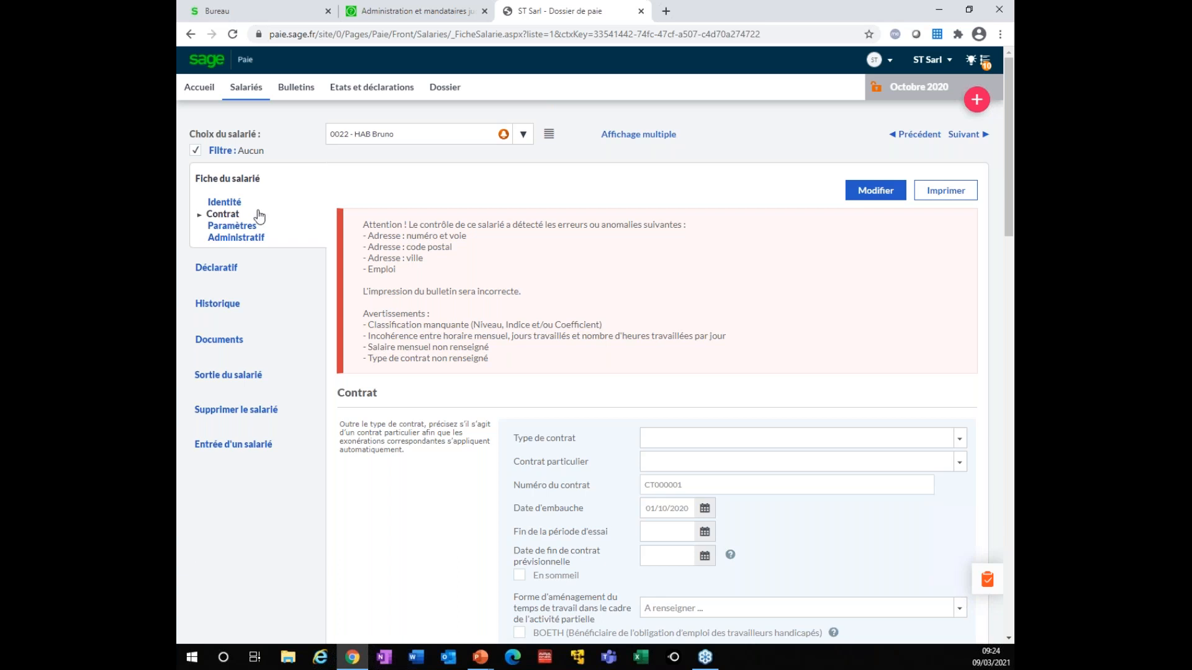
# Review the incomplete employee's anomaly warnings, then reopen the Choix du salarié list
pyautogui.click(524, 135)
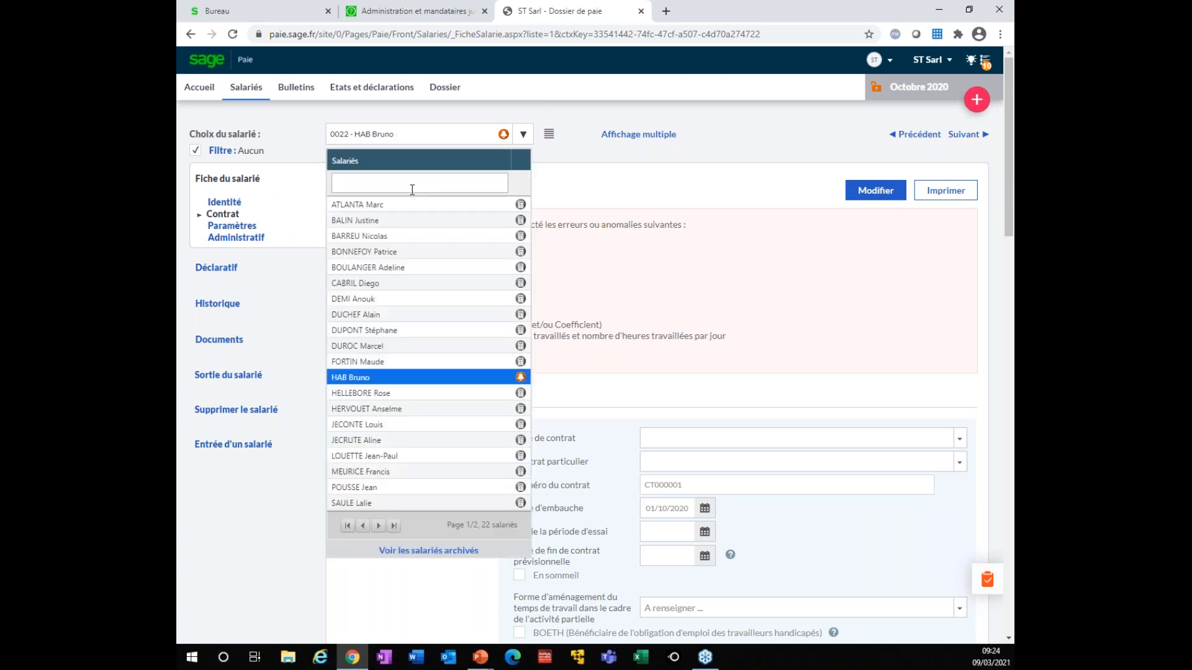
# Switch to employee 0002 and display the October 2020 payslip with its 2000,00 monthly salary
pyautogui.click(380, 221)
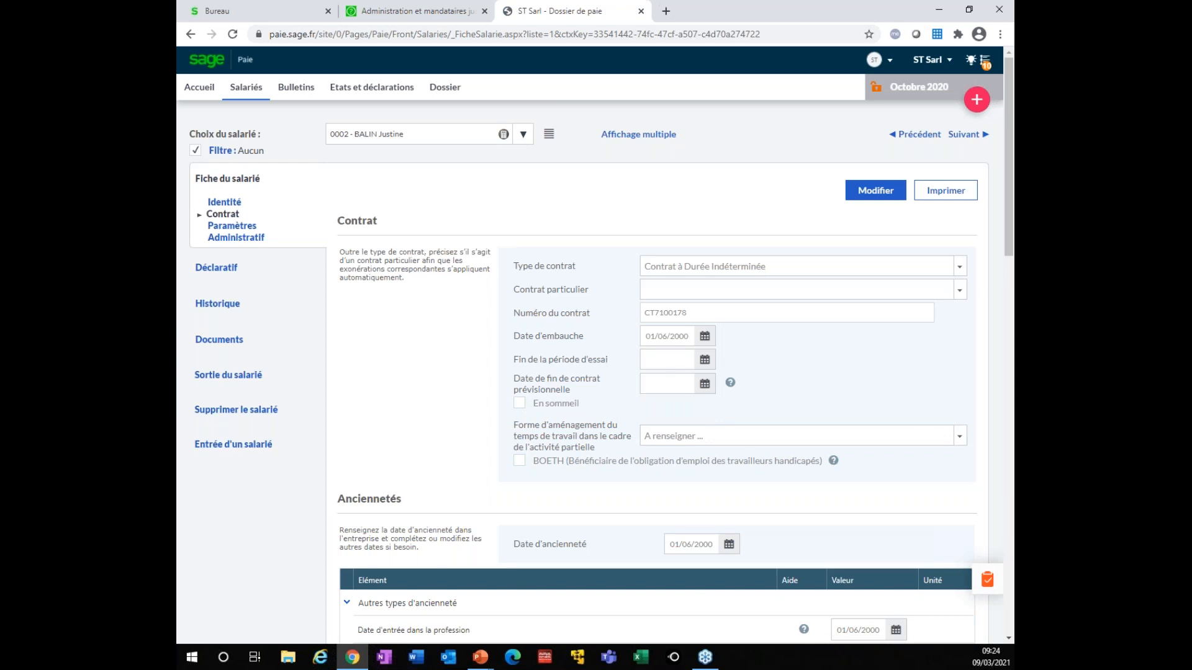
pyautogui.click(297, 90)
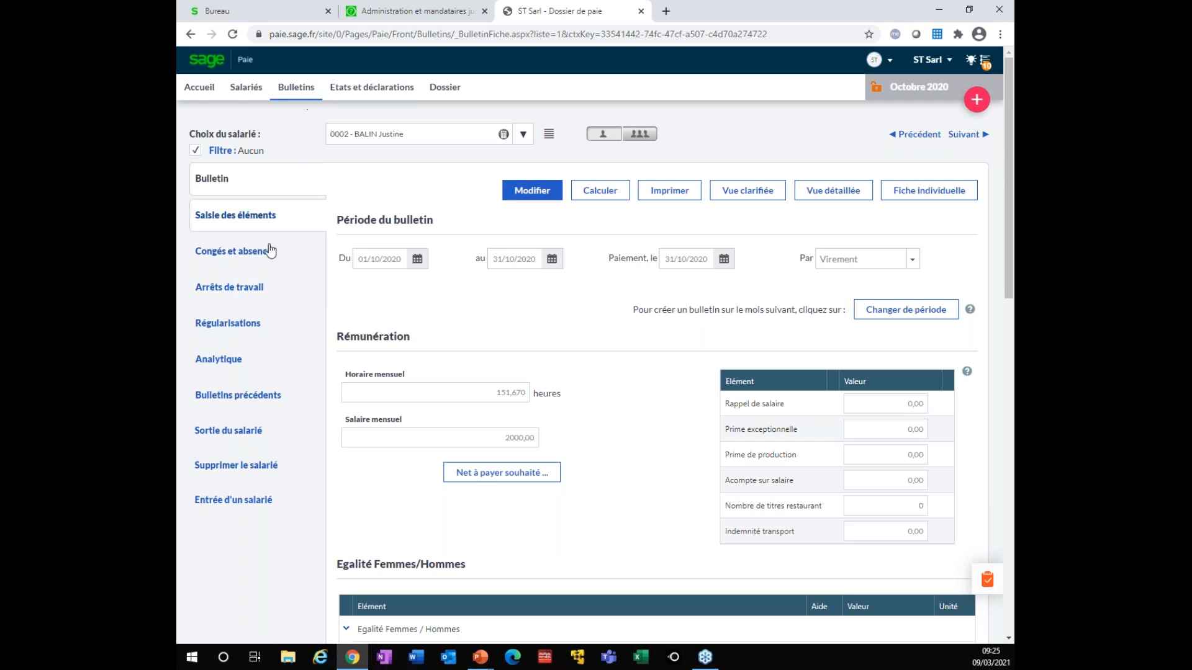
# Create a new work stoppage for employee 0002 with Maladie as the reason
pyautogui.click(227, 290)
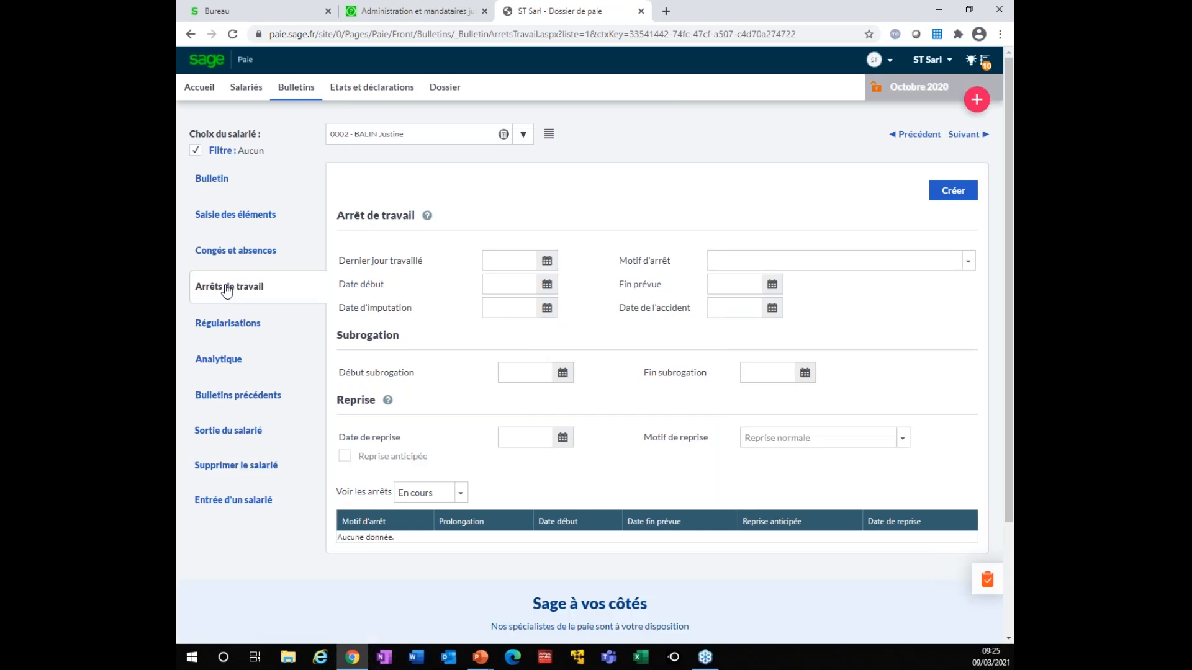
pyautogui.click(954, 191)
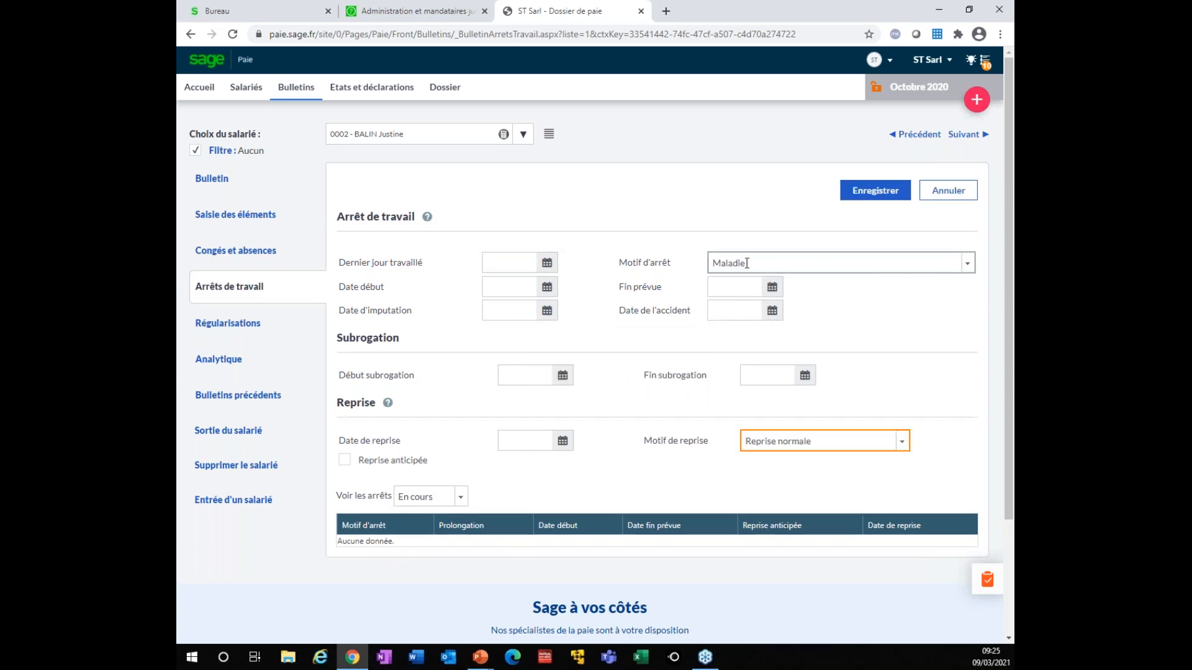
pyautogui.click(500, 262)
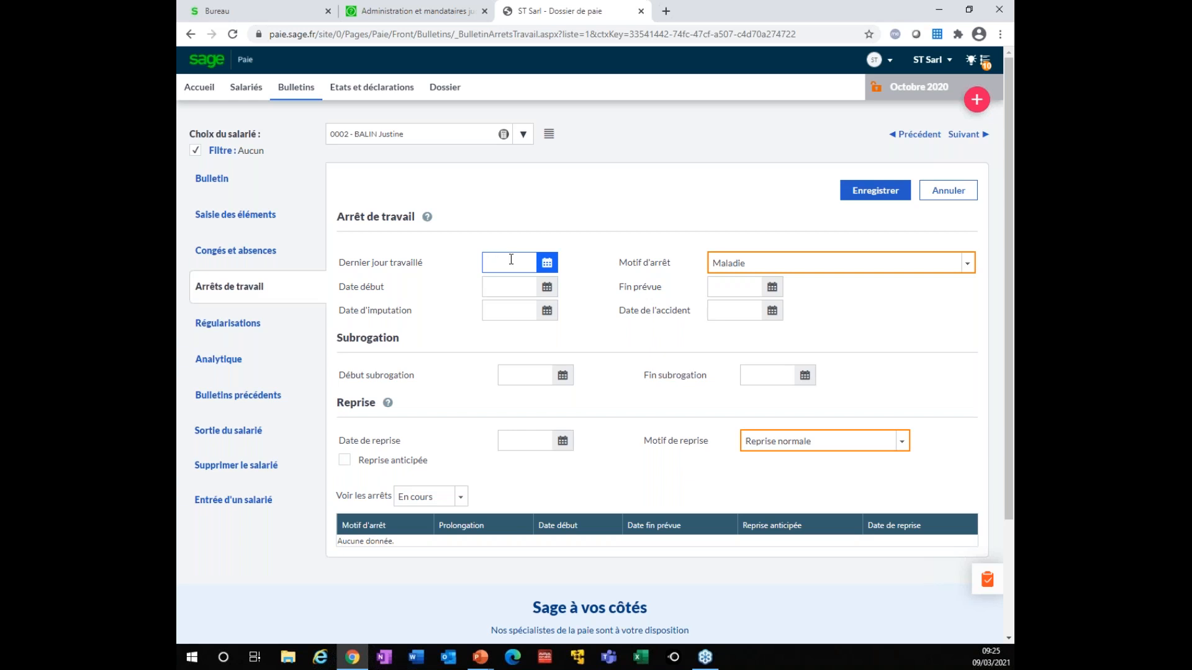
# Set the last day worked to 12/10/2020 and the stoppage period to 13/10–21/10/2020
pyautogui.click(546, 263)
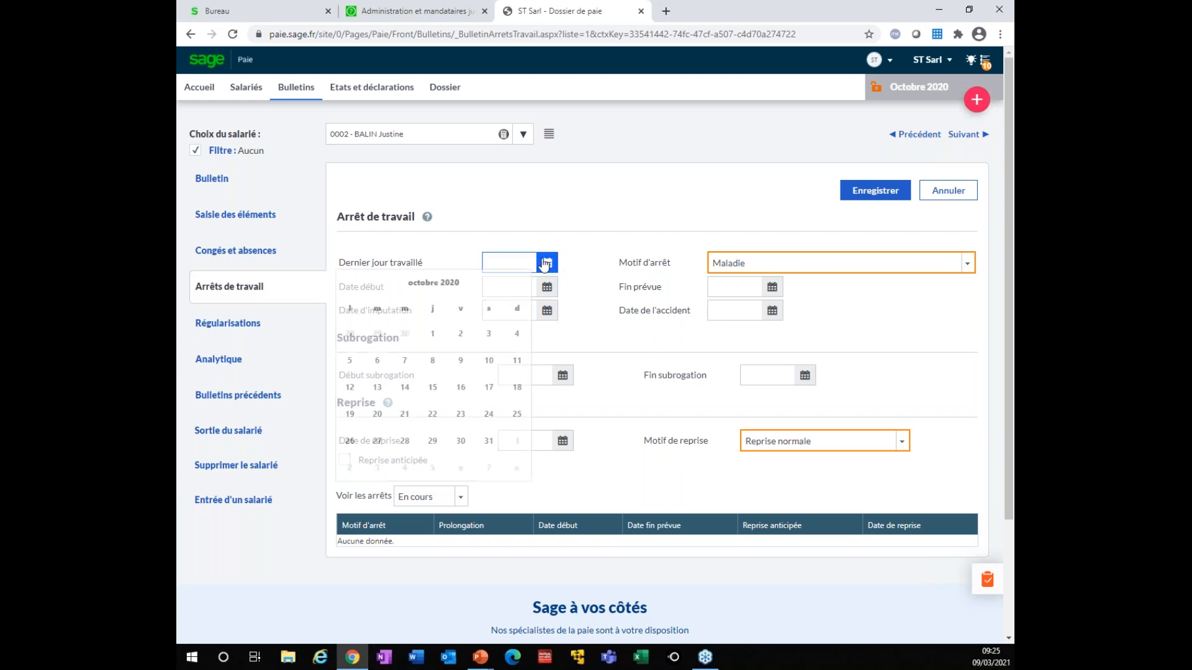
pyautogui.click(349, 387)
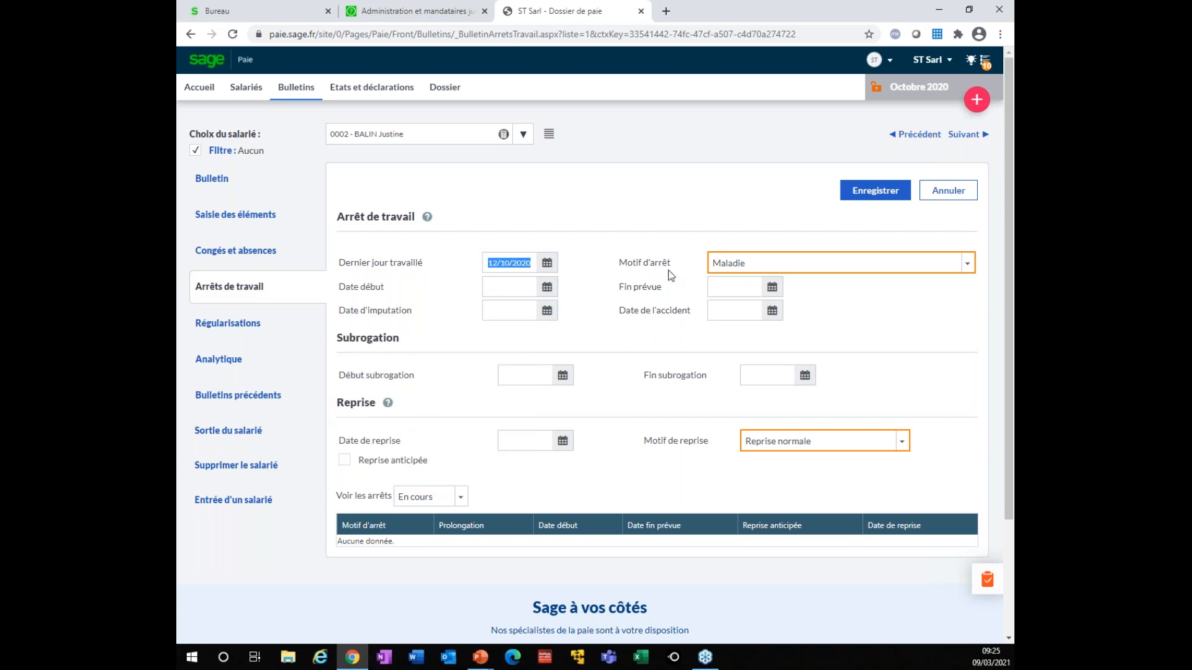
pyautogui.click(544, 288)
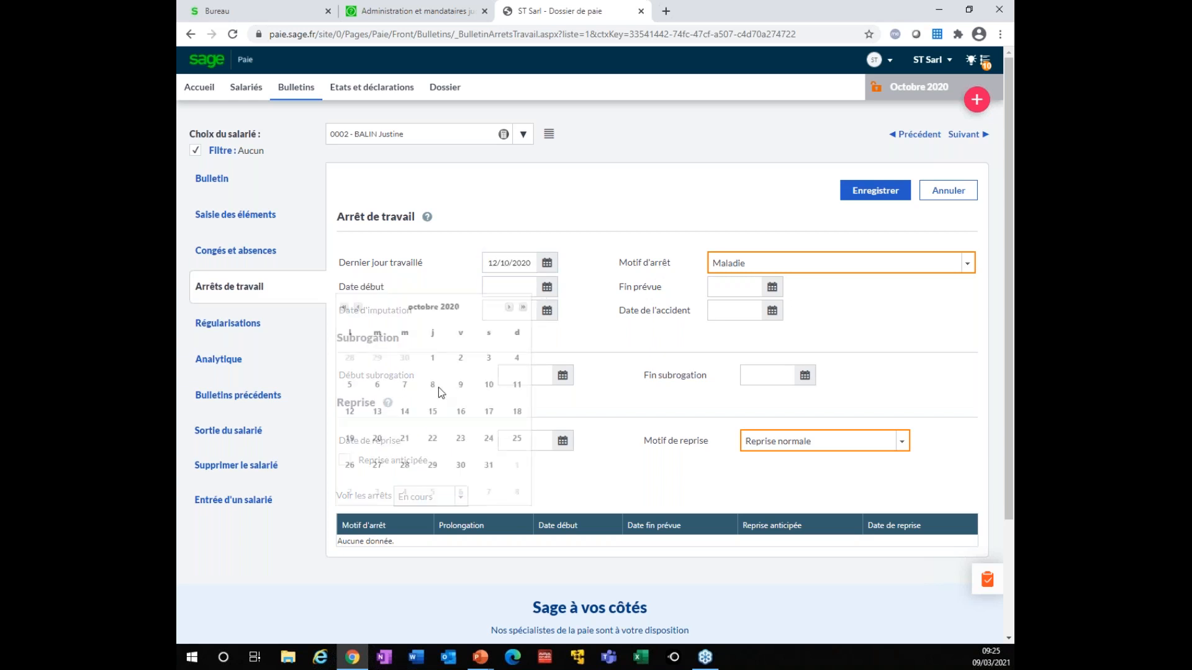
pyautogui.click(377, 411)
pyautogui.click(771, 288)
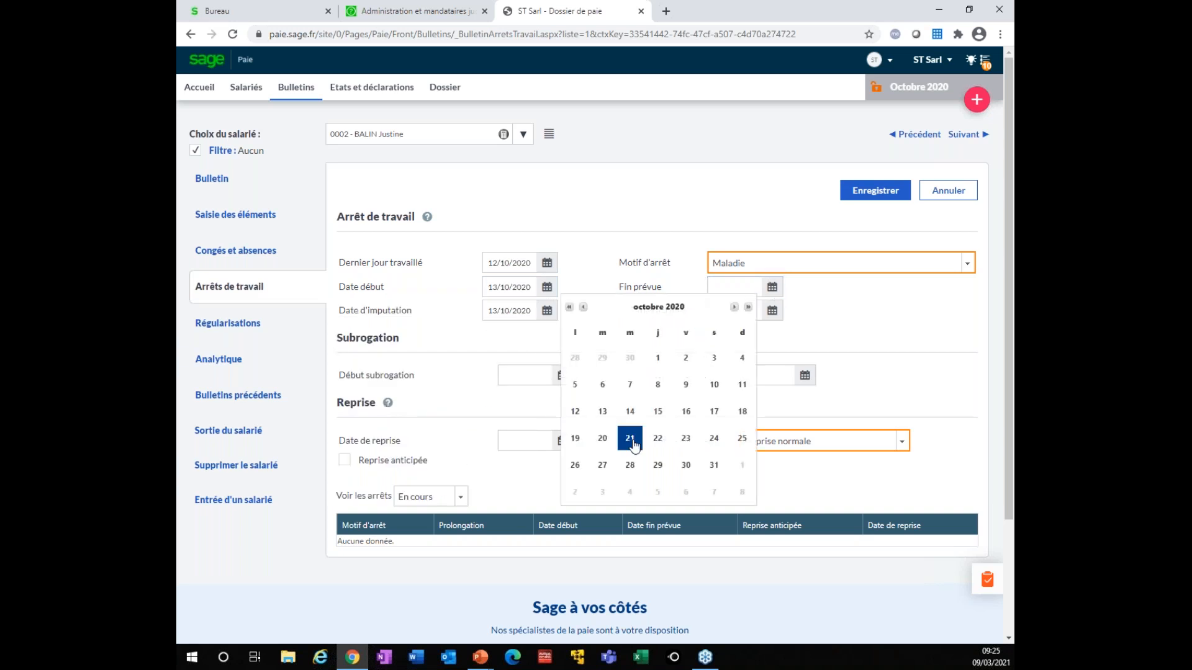
pyautogui.click(630, 437)
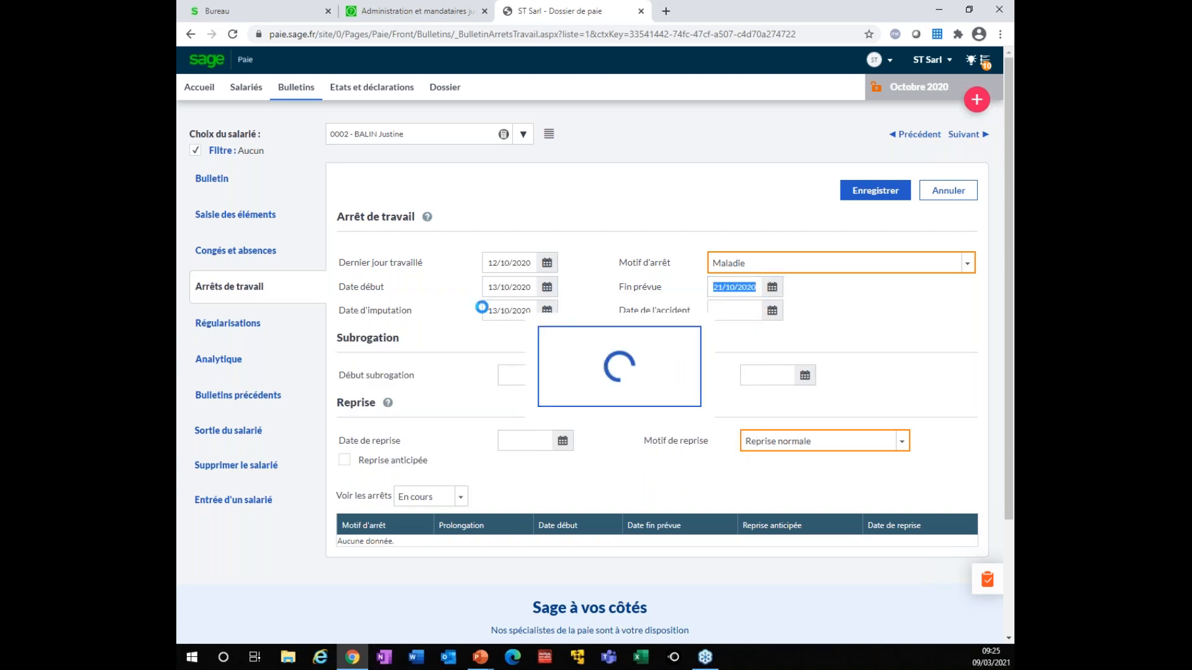
# Enter subrogation dates from 13/10/2020 to 12/01/2021
pyautogui.click(520, 375)
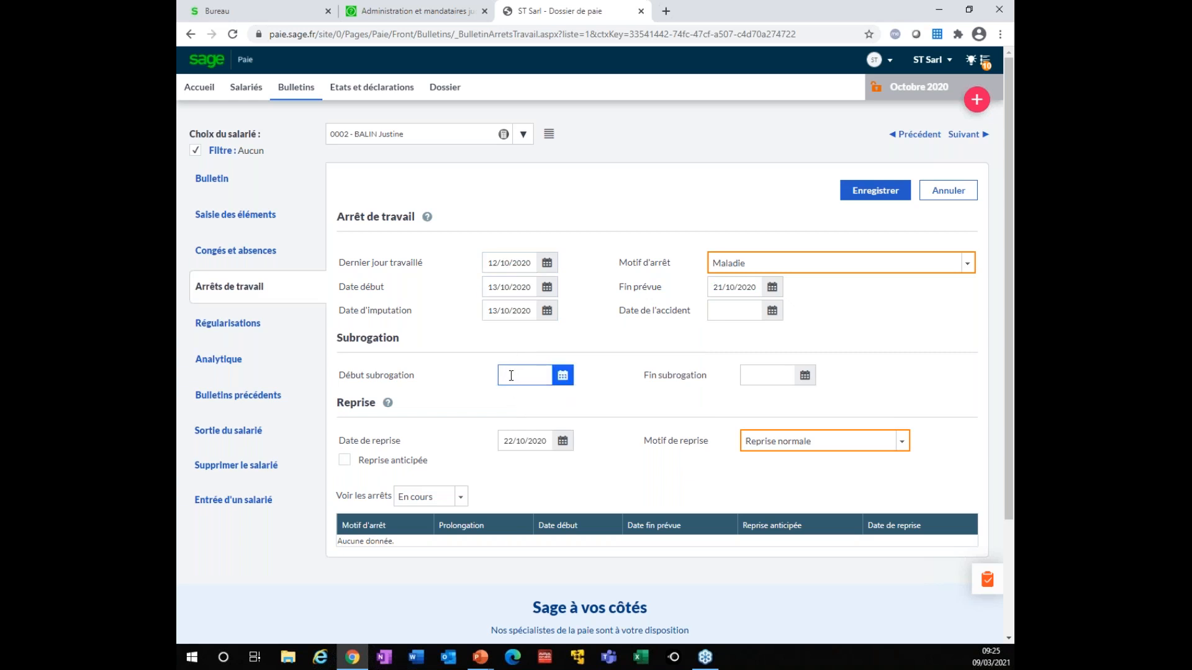
pyautogui.write('13/10/2020')
pyautogui.doubleClick(511, 375)
pyautogui.write('12012')
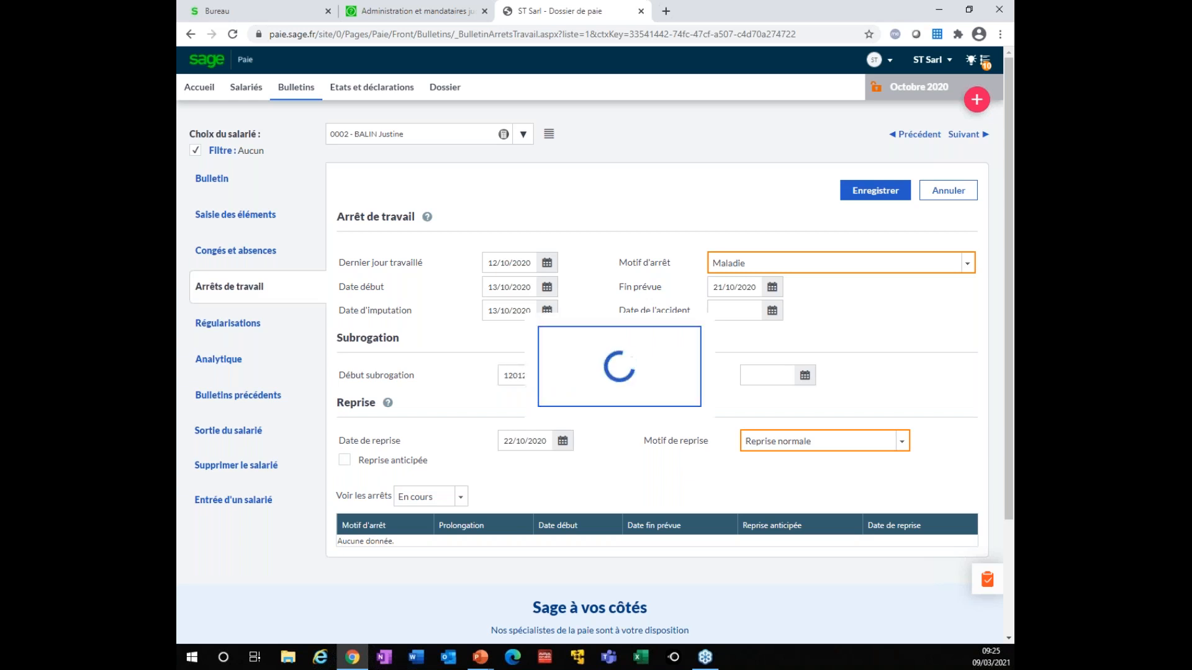
pyautogui.click(763, 379)
pyautogui.write('12/01/2021')
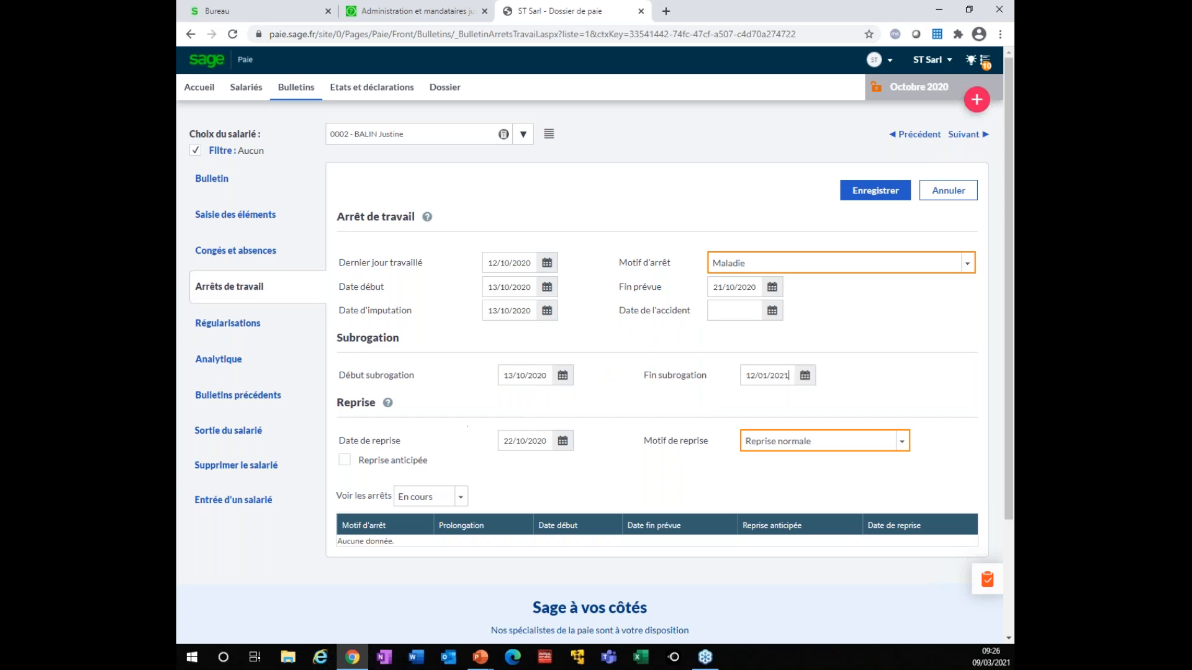
pyautogui.click(866, 190)
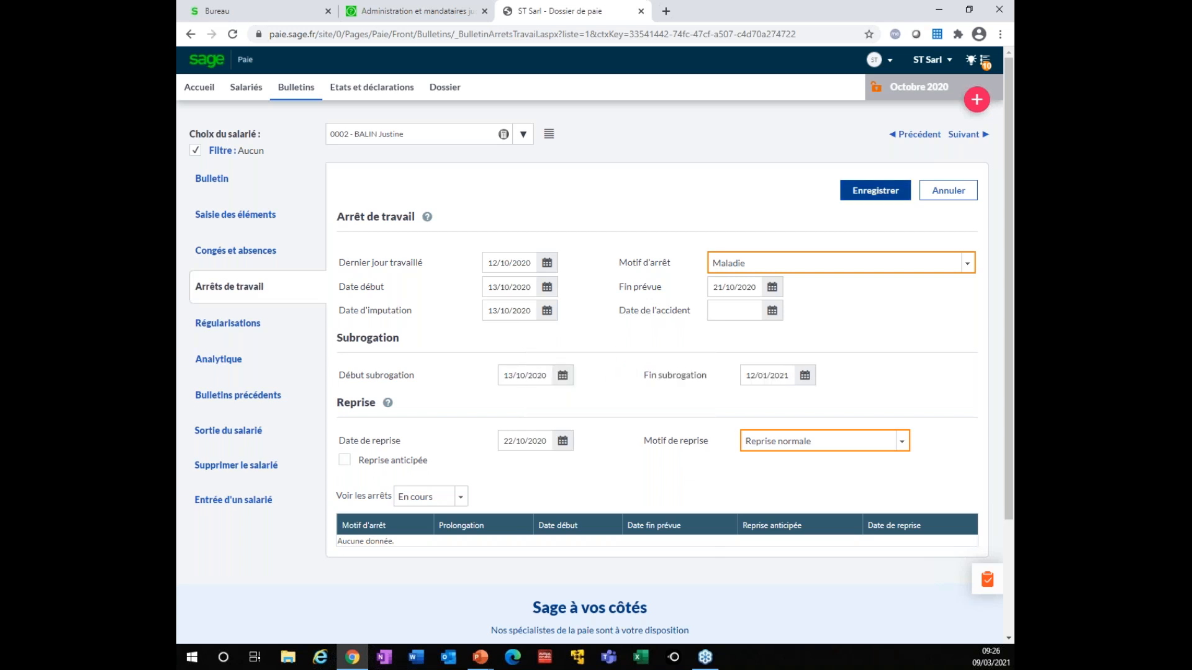
# Save the Maladie stoppage (13/10–21/10/2020), generating its absences and DSN report
pyautogui.click(872, 195)
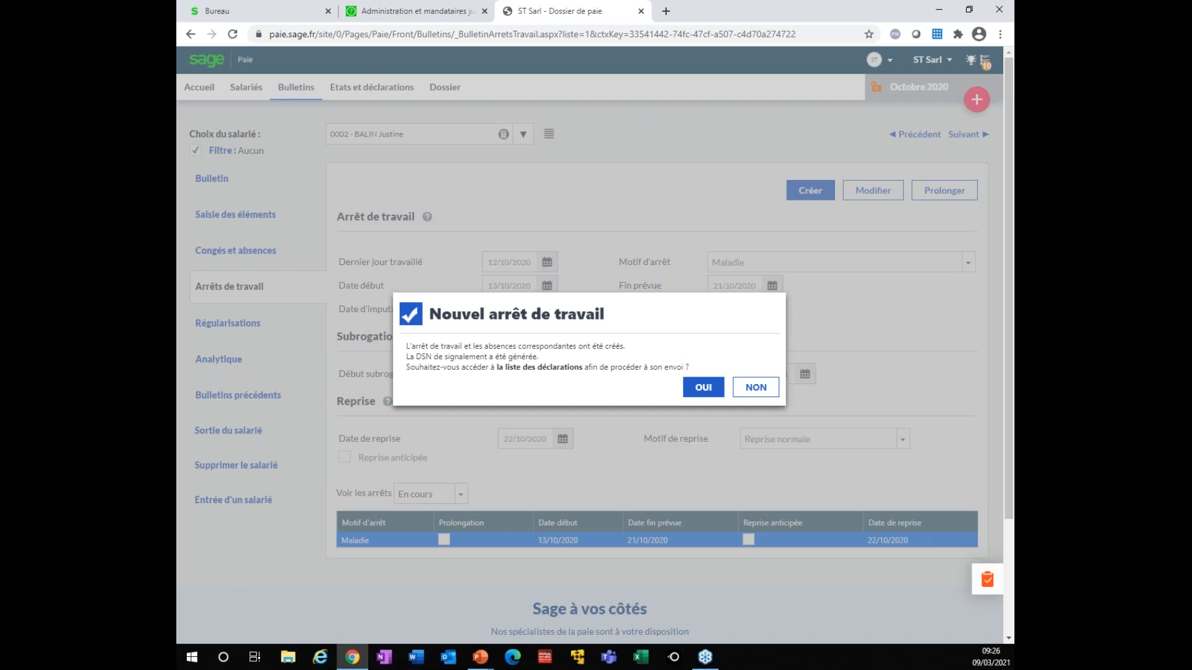
# Go to the DSN page's work-stoppage reports and open print options for the second Maladie entry
pyautogui.click(703, 388)
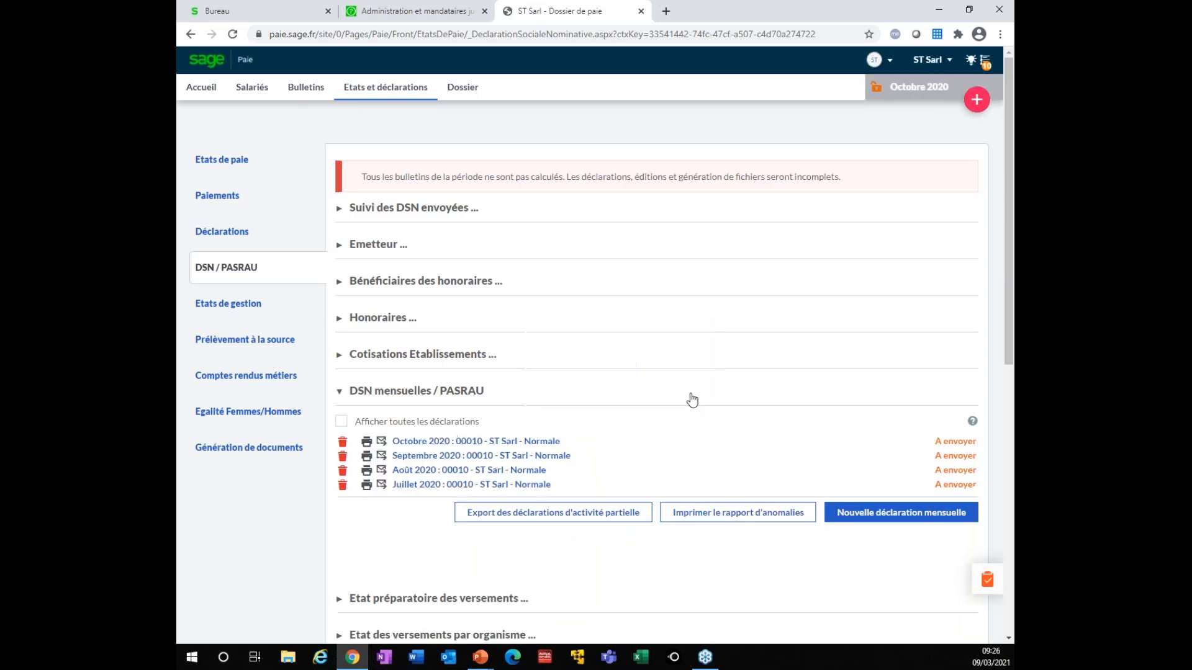
pyautogui.scroll(-1, 549, 496)
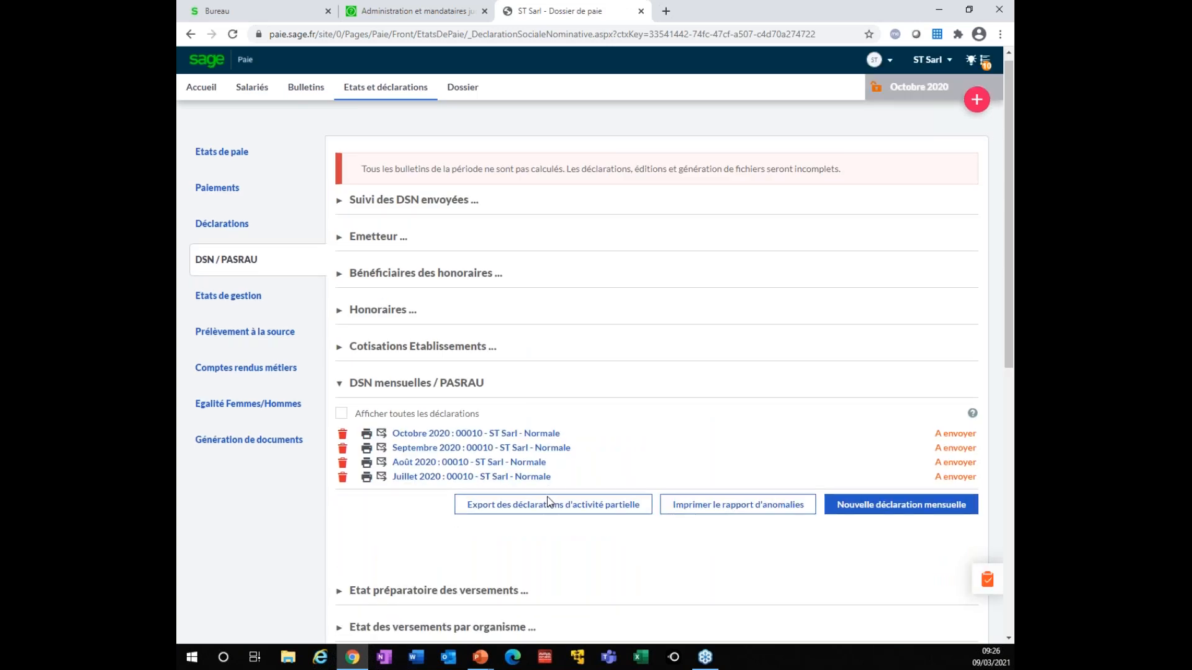
pyautogui.scroll(-3, 548, 501)
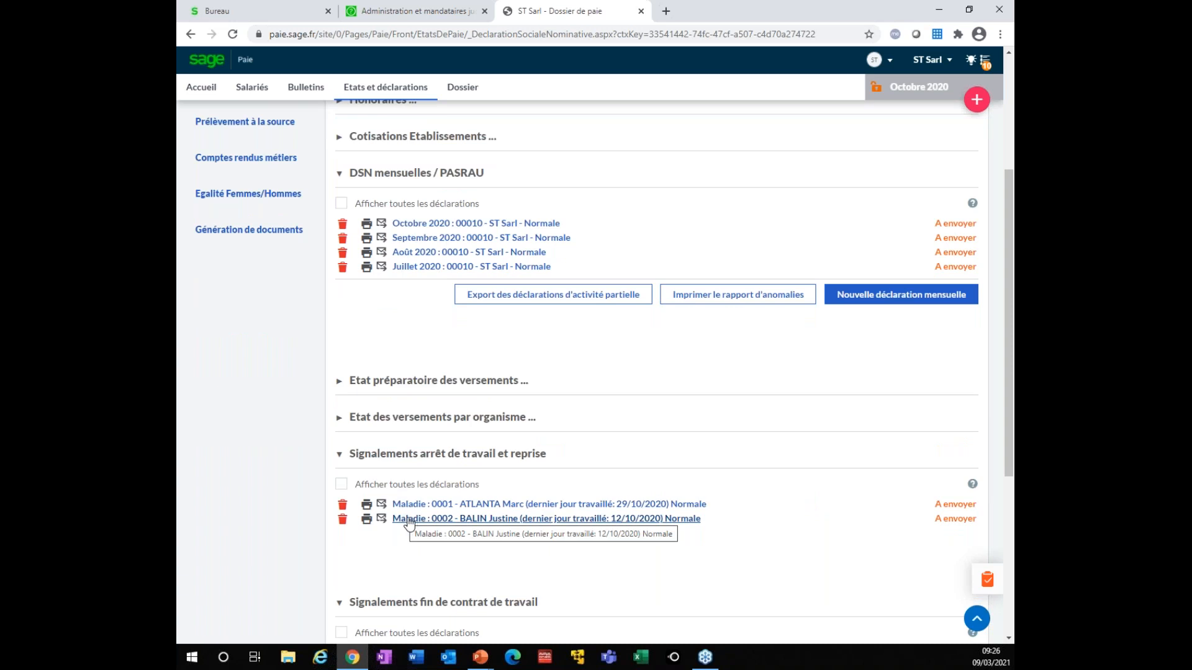
pyautogui.click(366, 521)
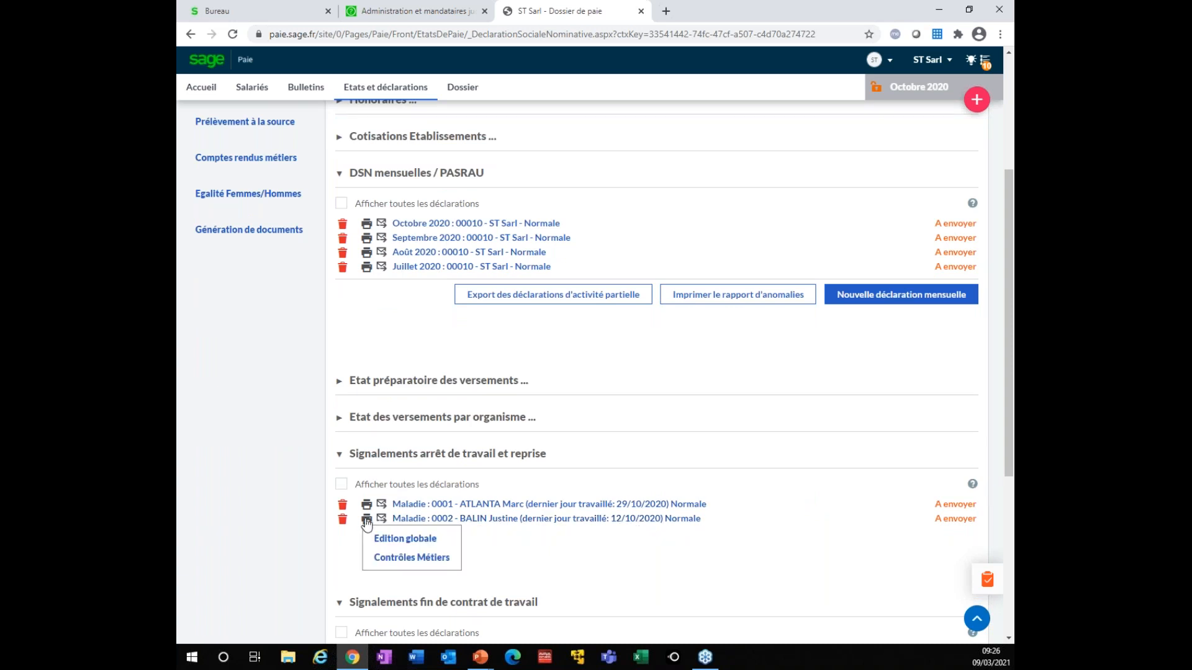
# View the 'Maladie : 0002' work-stoppage report, then return to the DSN / PASRAU list
pyautogui.click(428, 520)
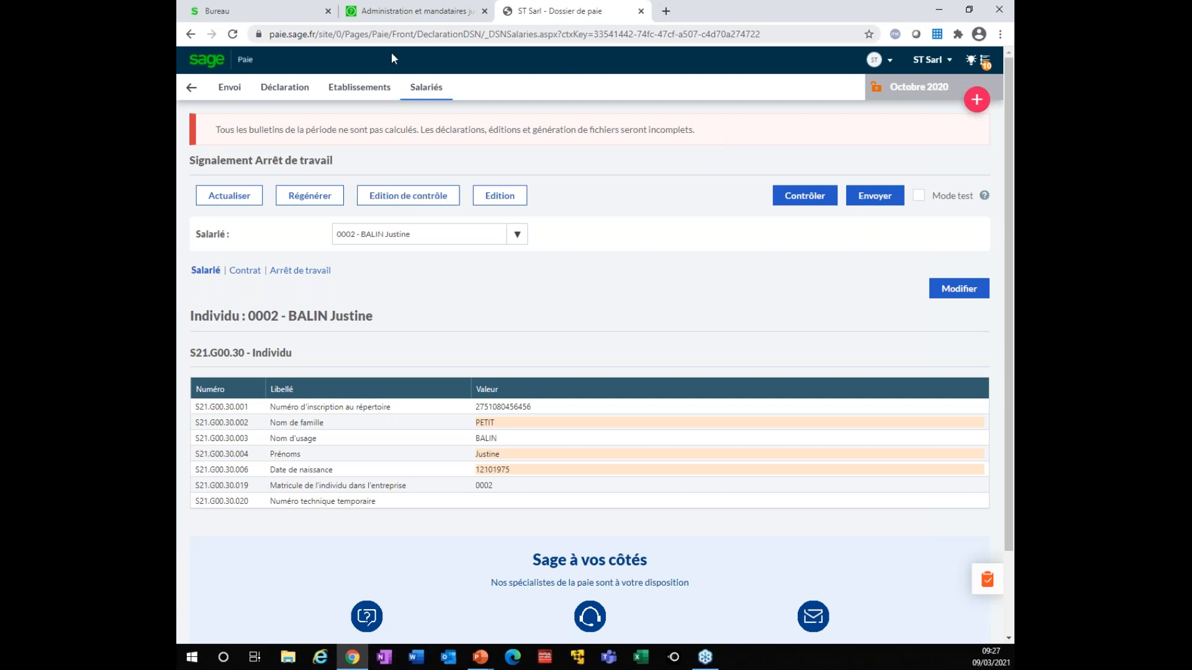
pyautogui.click(191, 90)
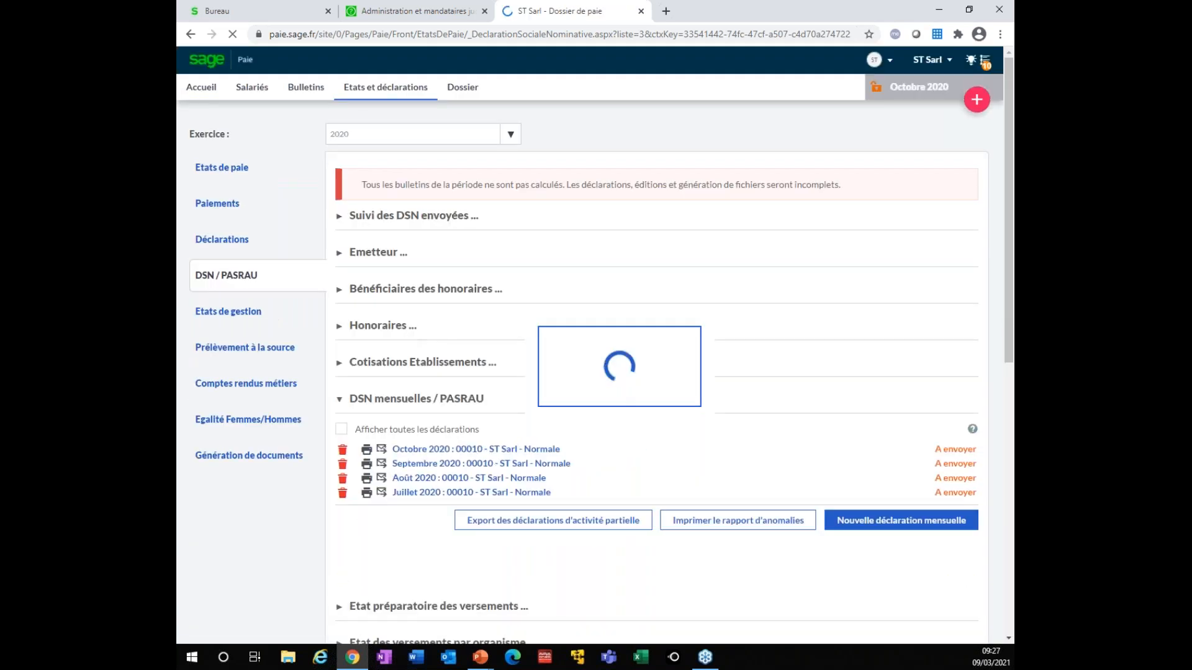
# Return to employee 0002's October 2020 payslip (151,670 hours, 2000,00 salary)
pyautogui.scroll(-3, 657, 373)
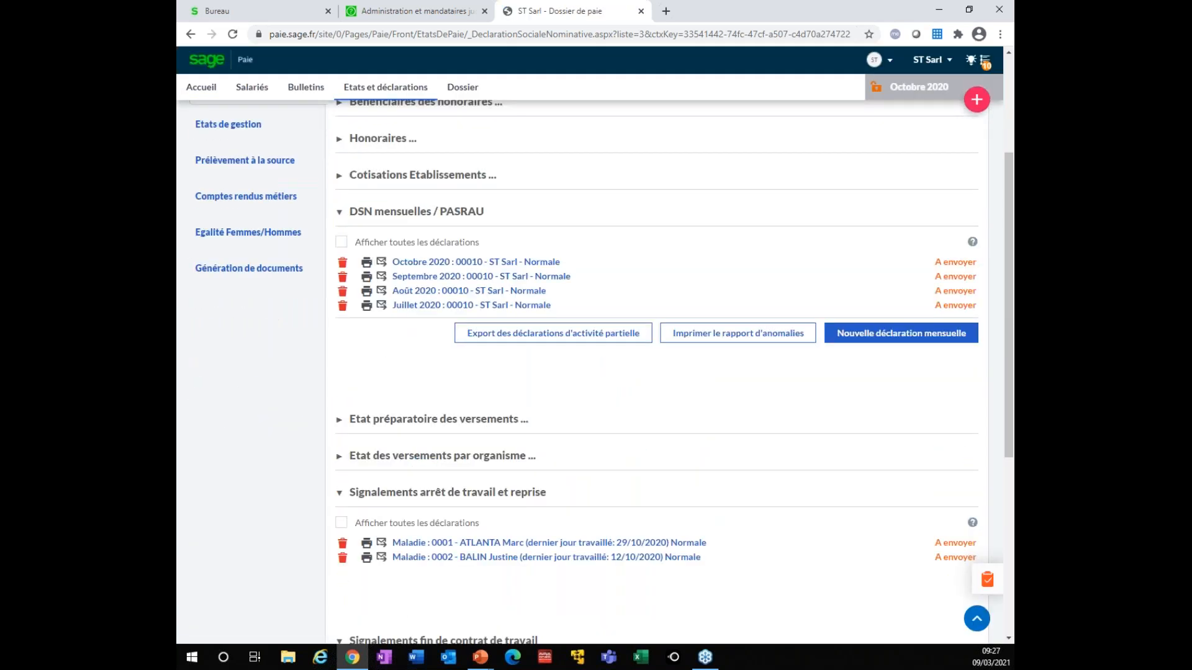
pyautogui.scroll(-1, 424, 535)
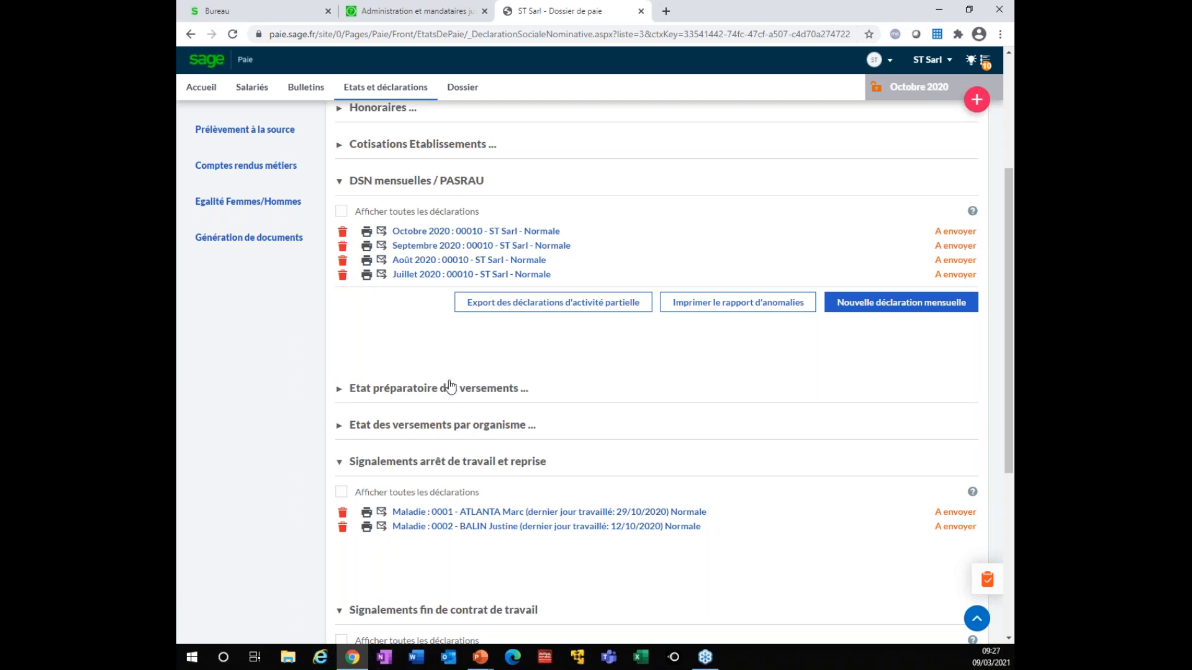
pyautogui.scroll(4, 521, 384)
pyautogui.click(306, 87)
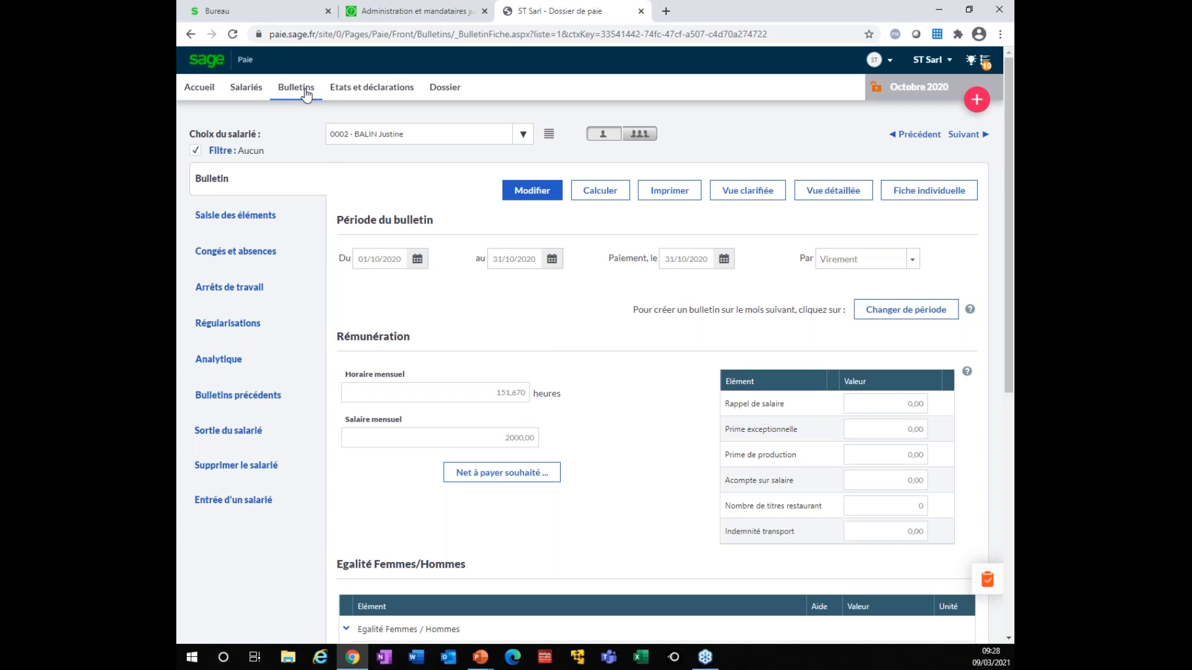
# Show employee 0002's leave and absences in the annual calendar view
pyautogui.click(267, 271)
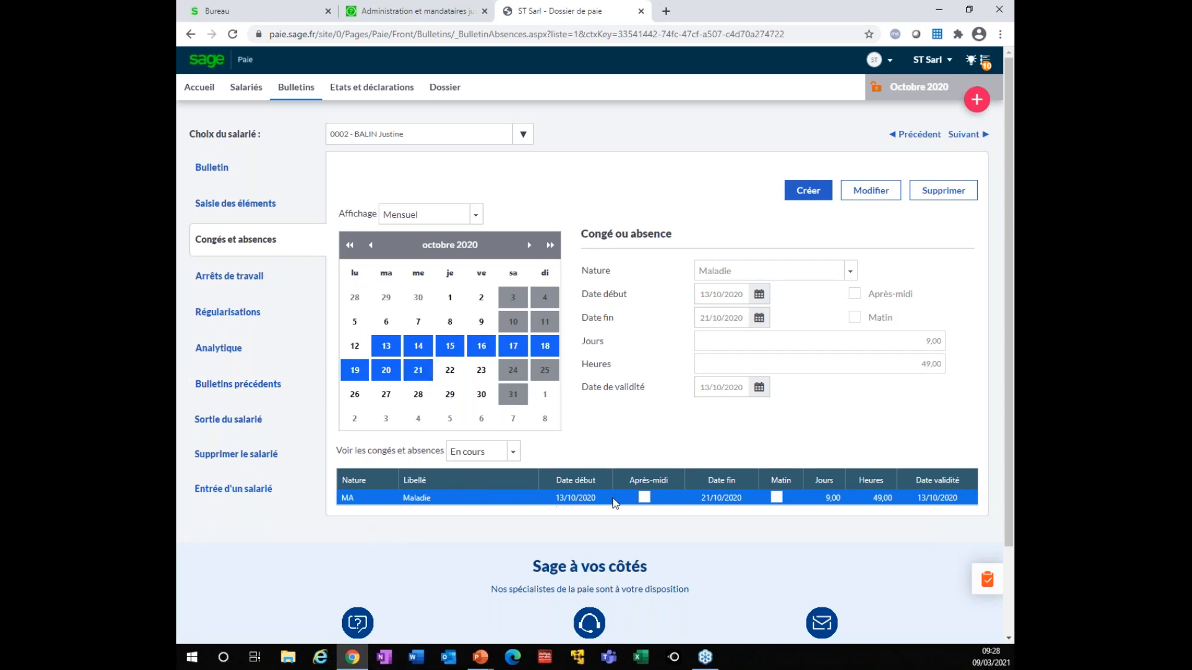
pyautogui.click(476, 217)
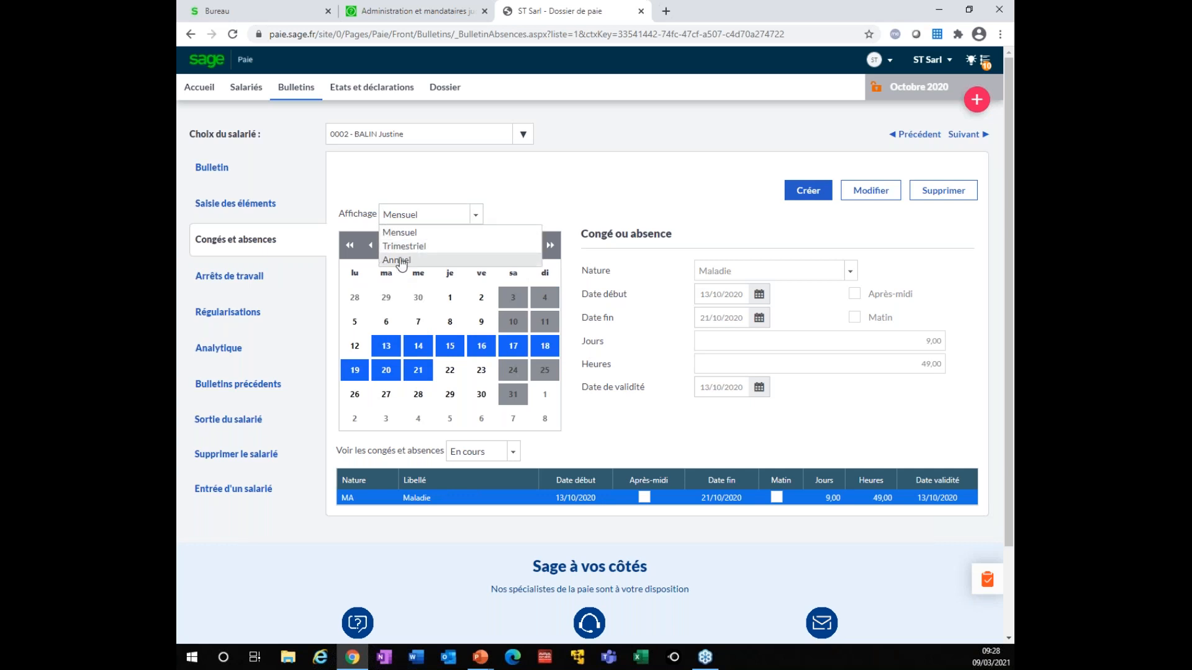
pyautogui.click(401, 260)
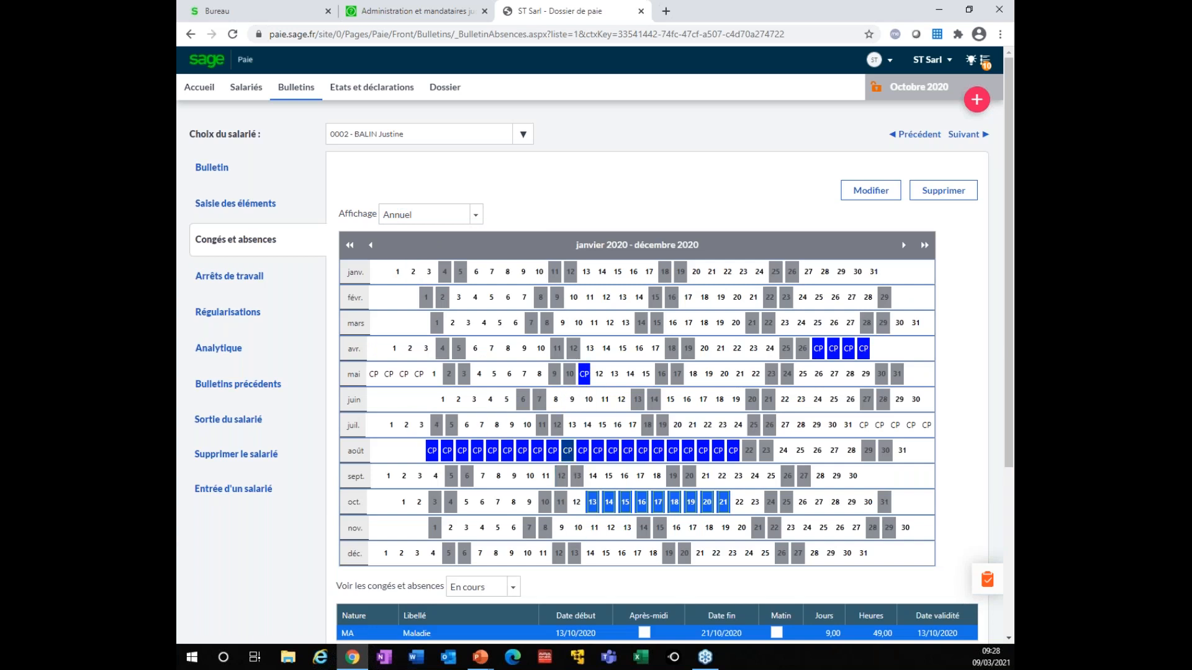
pyautogui.scroll(-1, 530, 542)
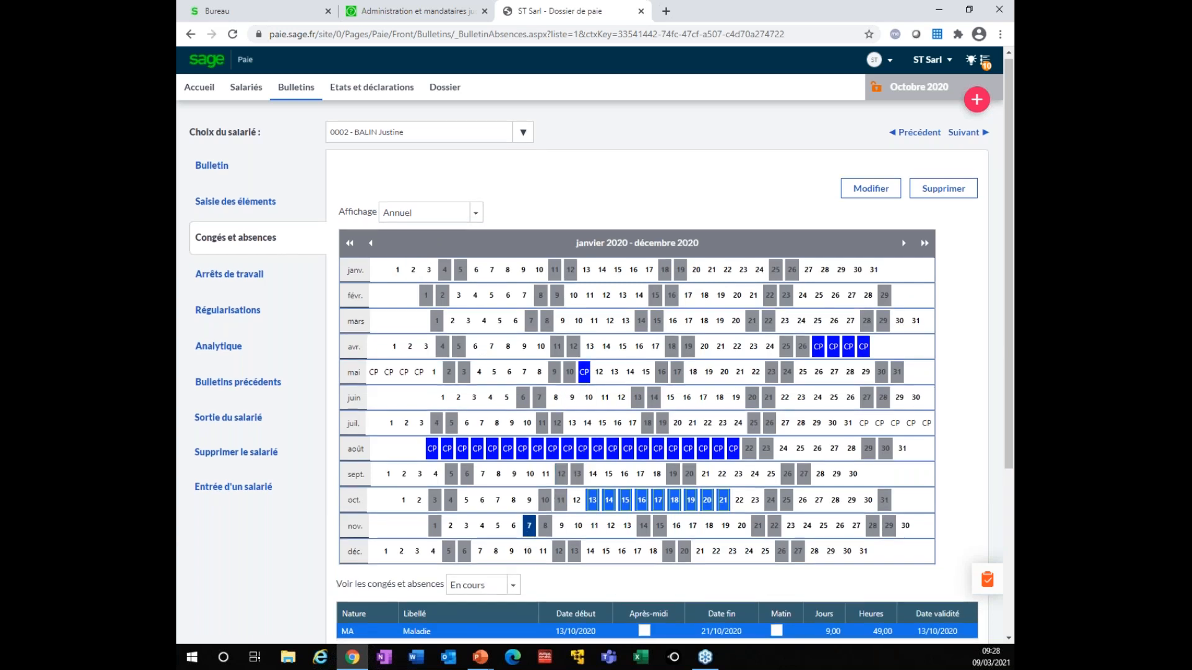
pyautogui.scroll(-2, 495, 506)
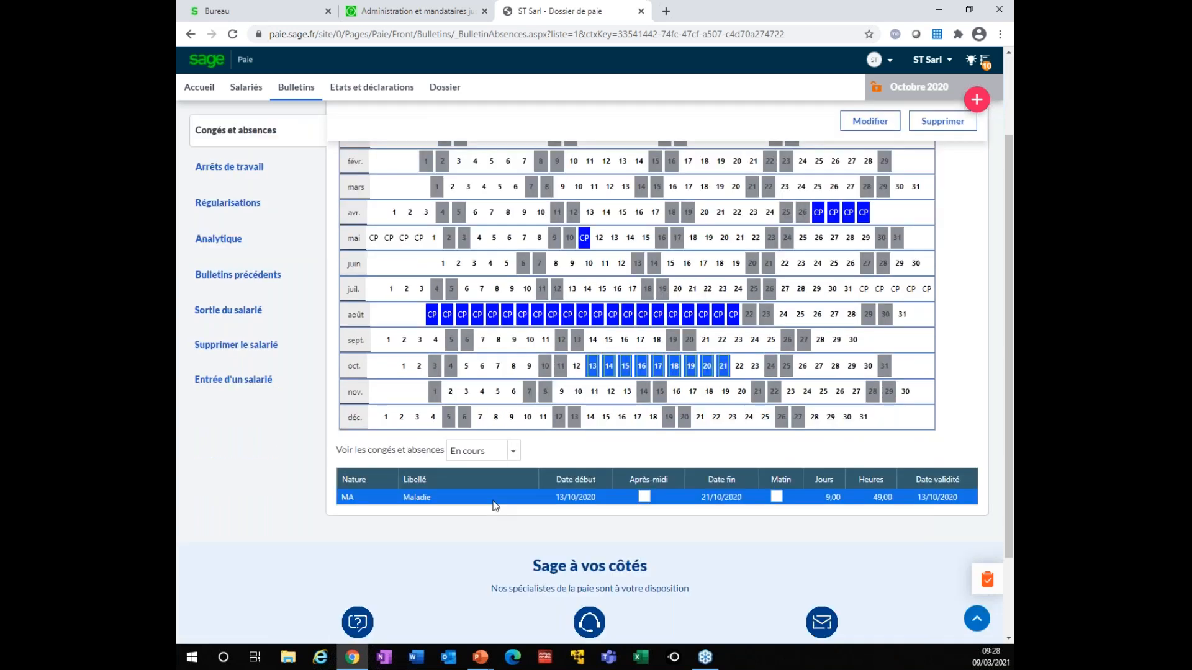
pyautogui.scroll(2, 495, 506)
# Switch the absence calendar back to Mensuel and bring up the + quick actions menu
pyautogui.click(476, 214)
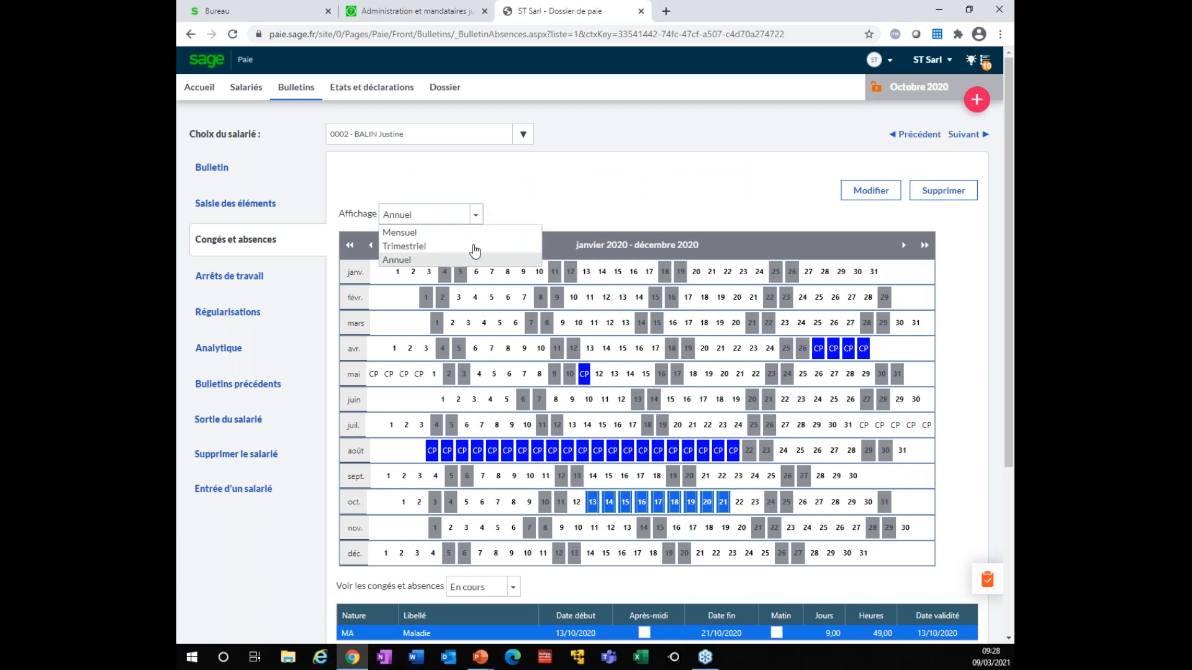
pyautogui.click(401, 236)
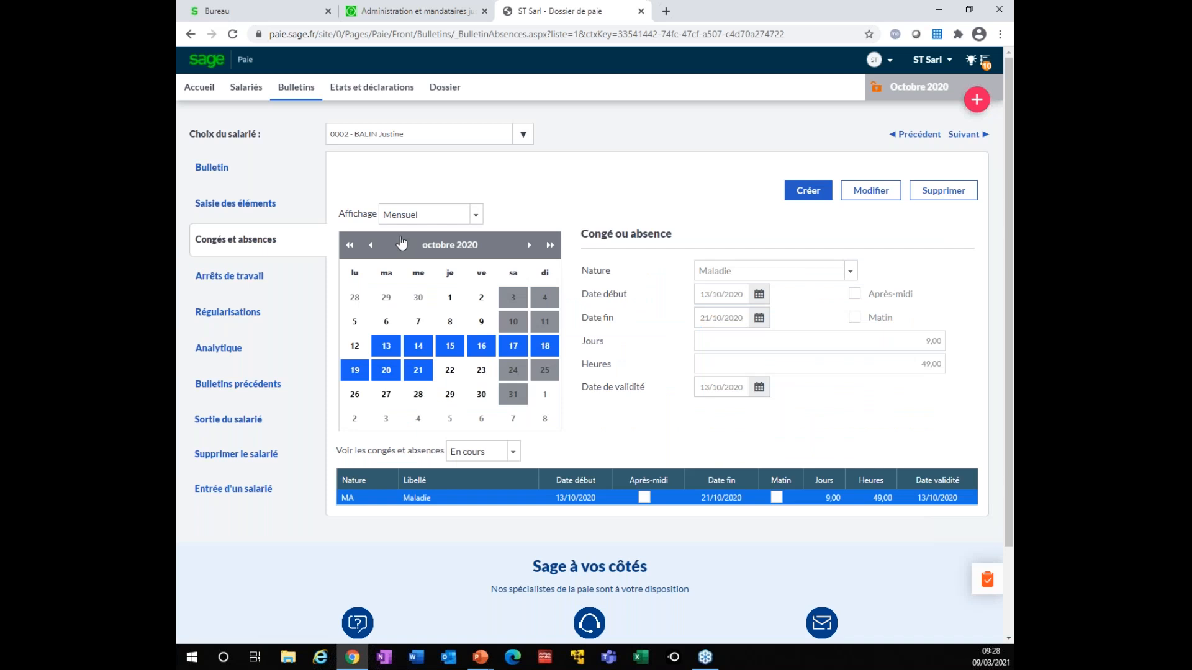
pyautogui.click(976, 100)
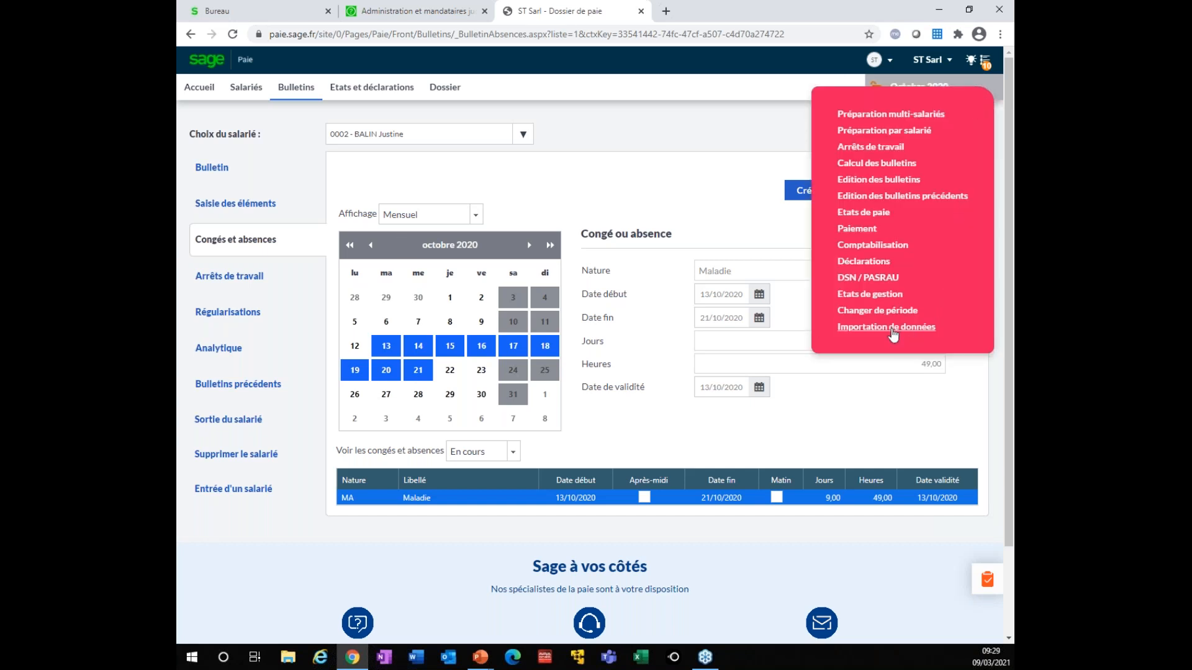
# Browse the Importation de données page, then return to employee 0002's October 2020 payslip
pyautogui.click(892, 329)
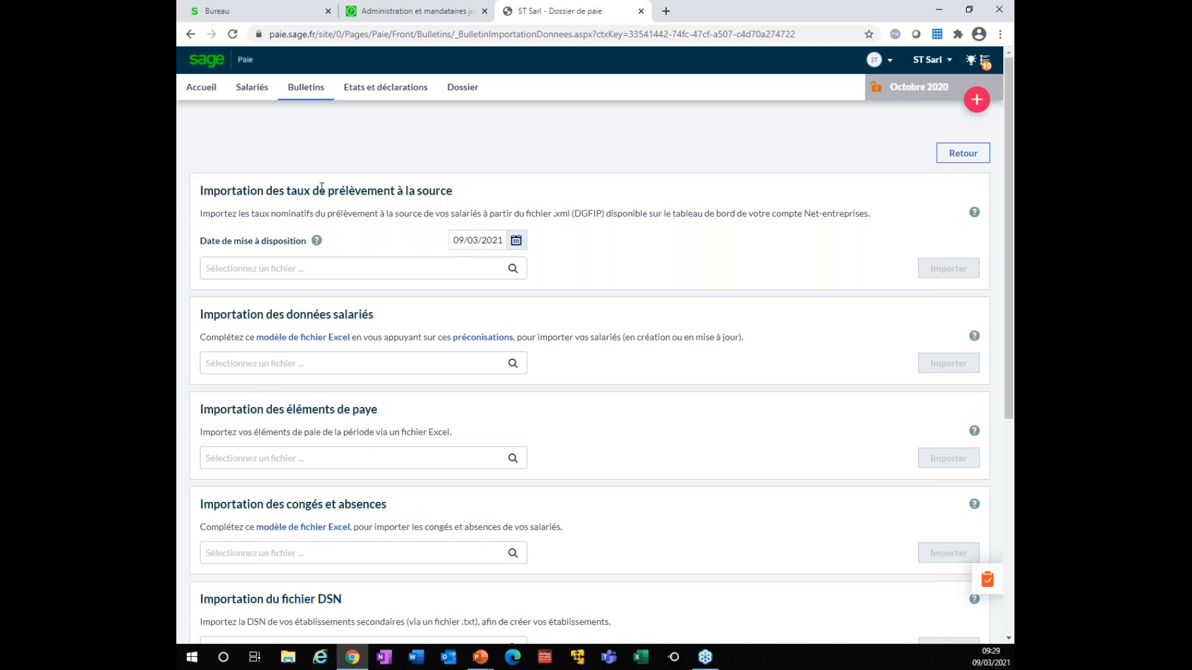
pyautogui.click(310, 93)
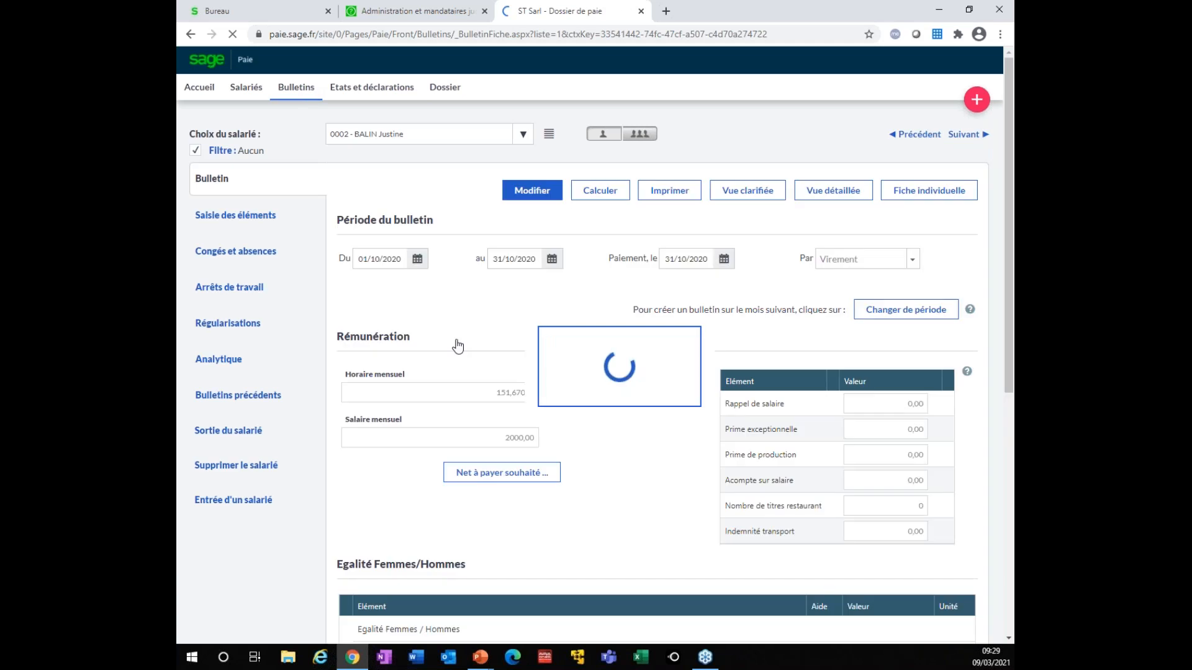
# Add a Congé payé absence from 28/10/2020 to 06/11/2020 (8 days, 56 hours) to the employee's absences
pyautogui.click(278, 260)
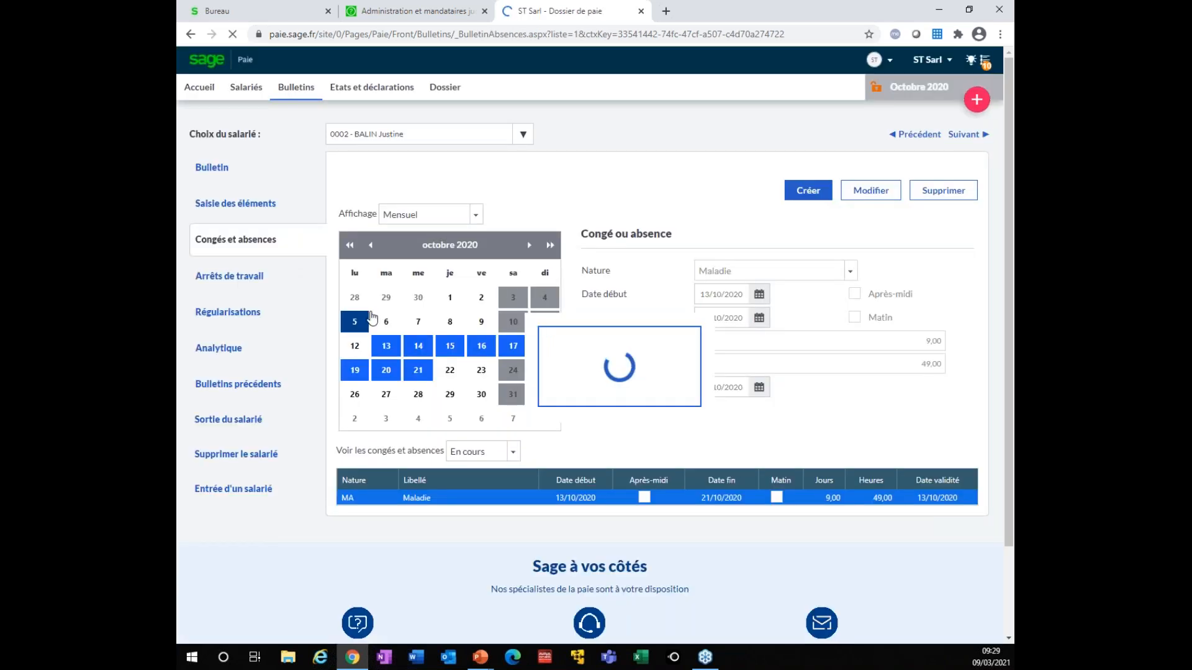
pyautogui.click(810, 191)
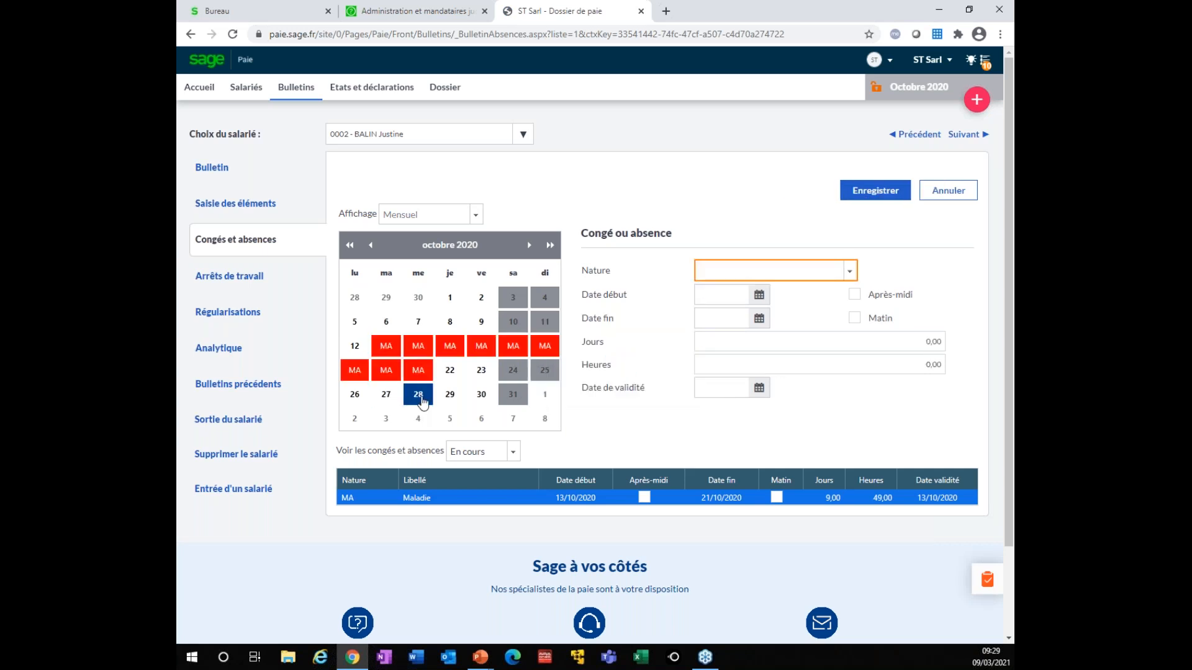
pyautogui.click(419, 396)
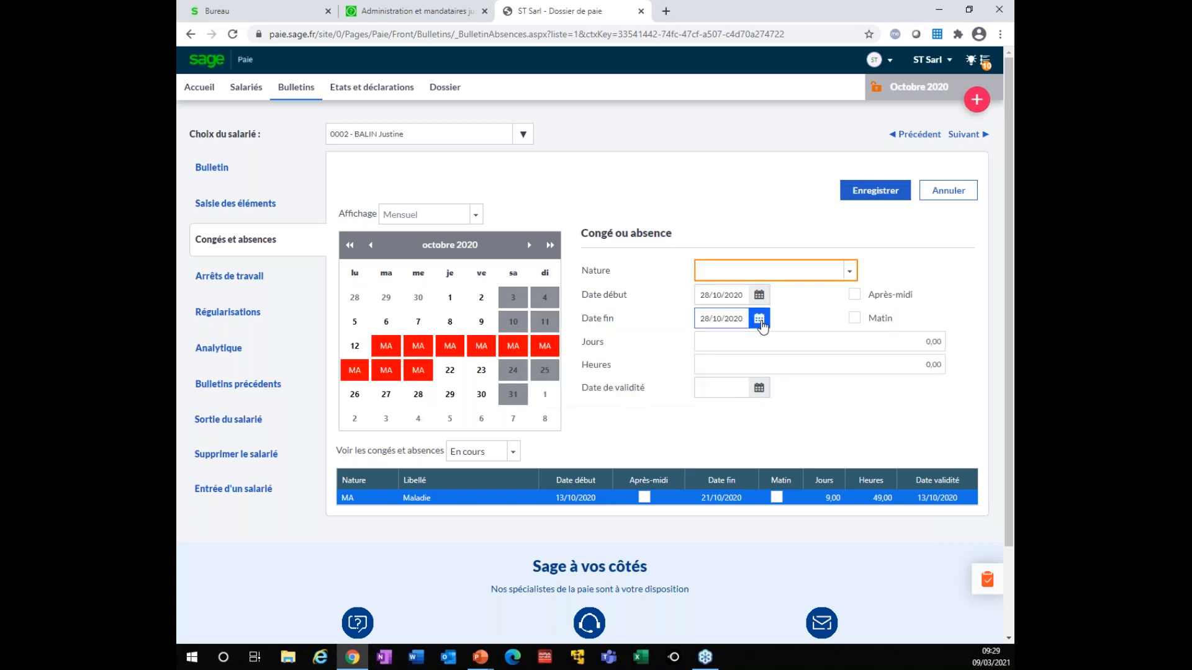
pyautogui.click(758, 319)
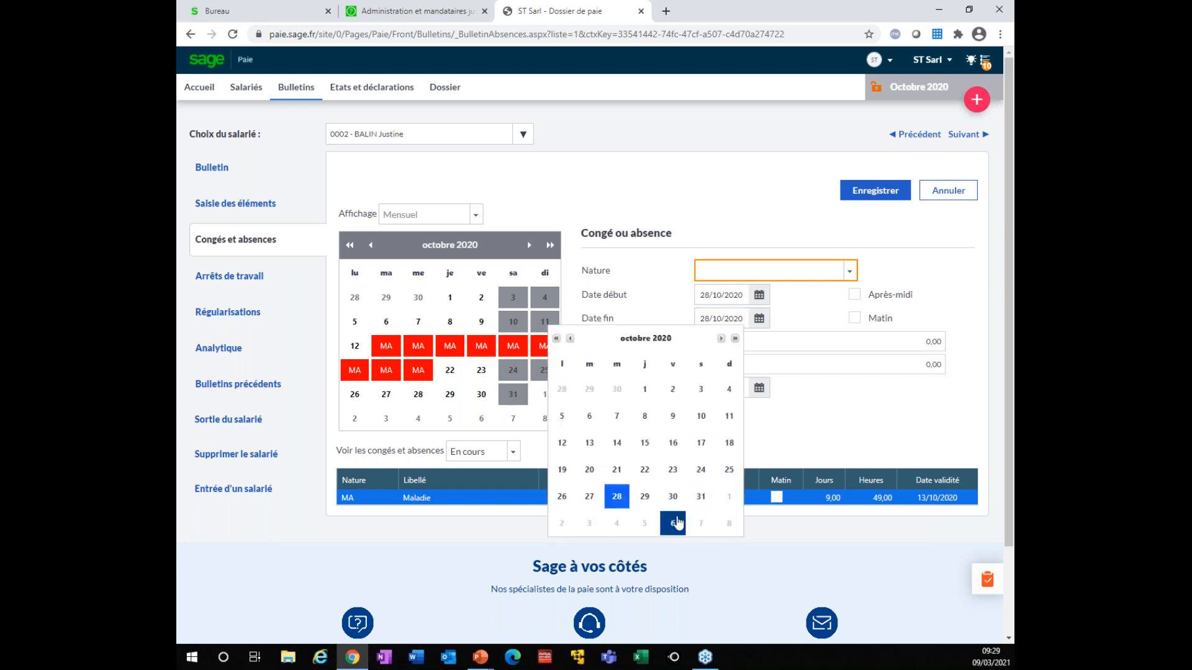
pyautogui.click(675, 523)
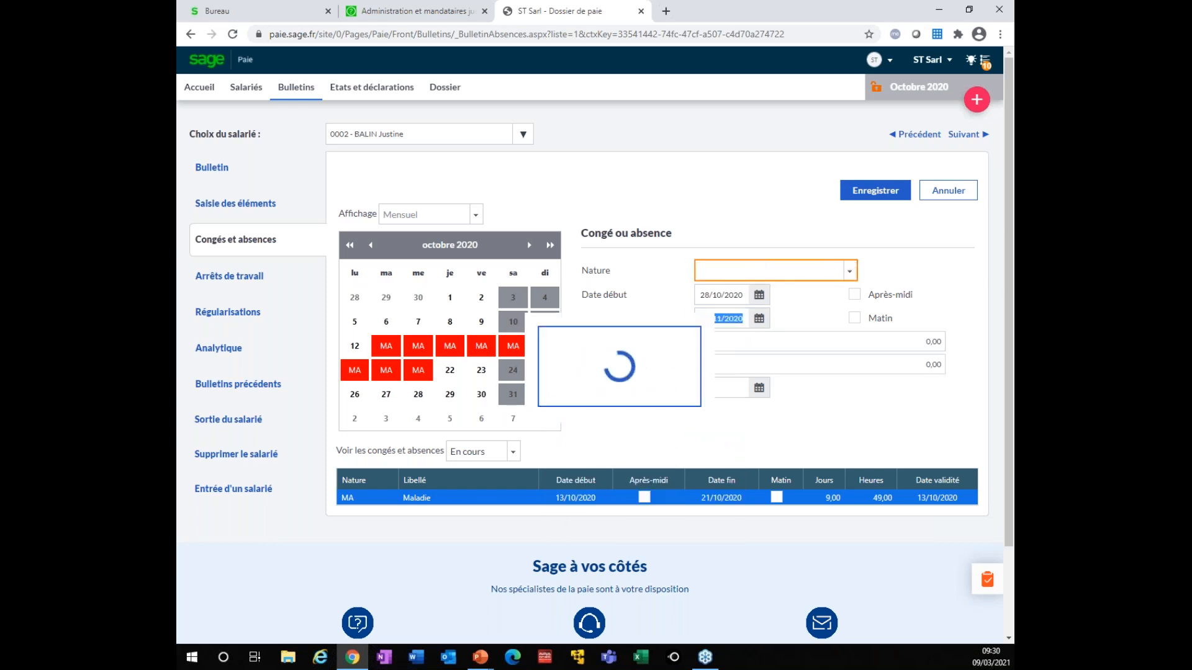
pyautogui.click(787, 271)
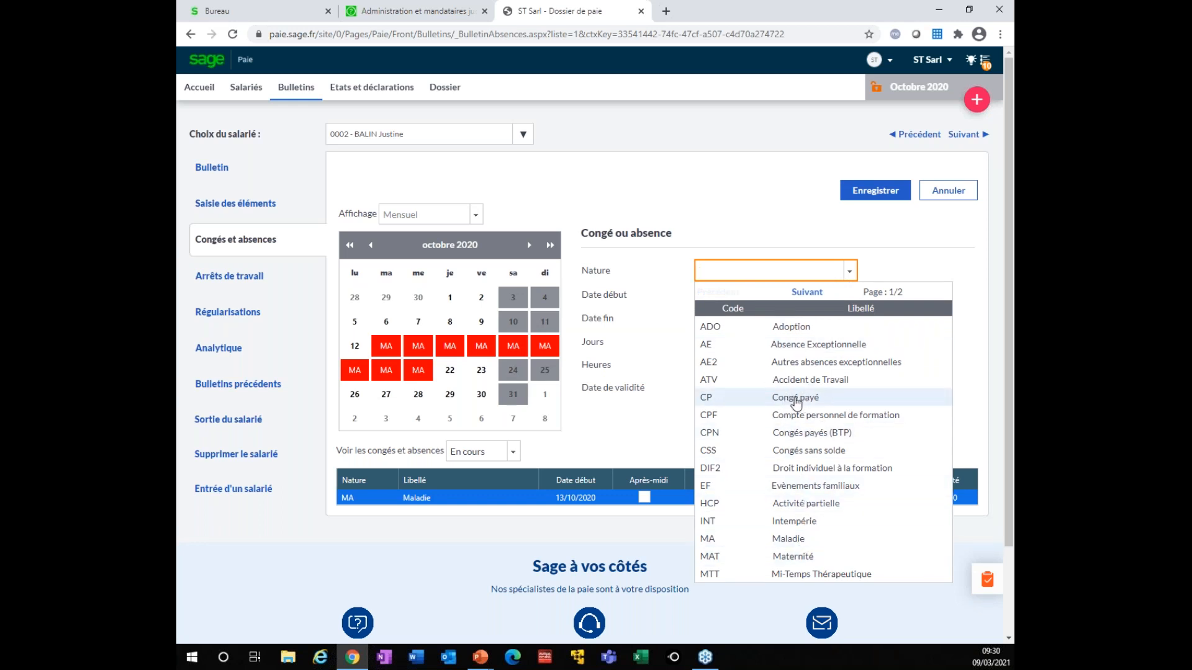
pyautogui.click(793, 398)
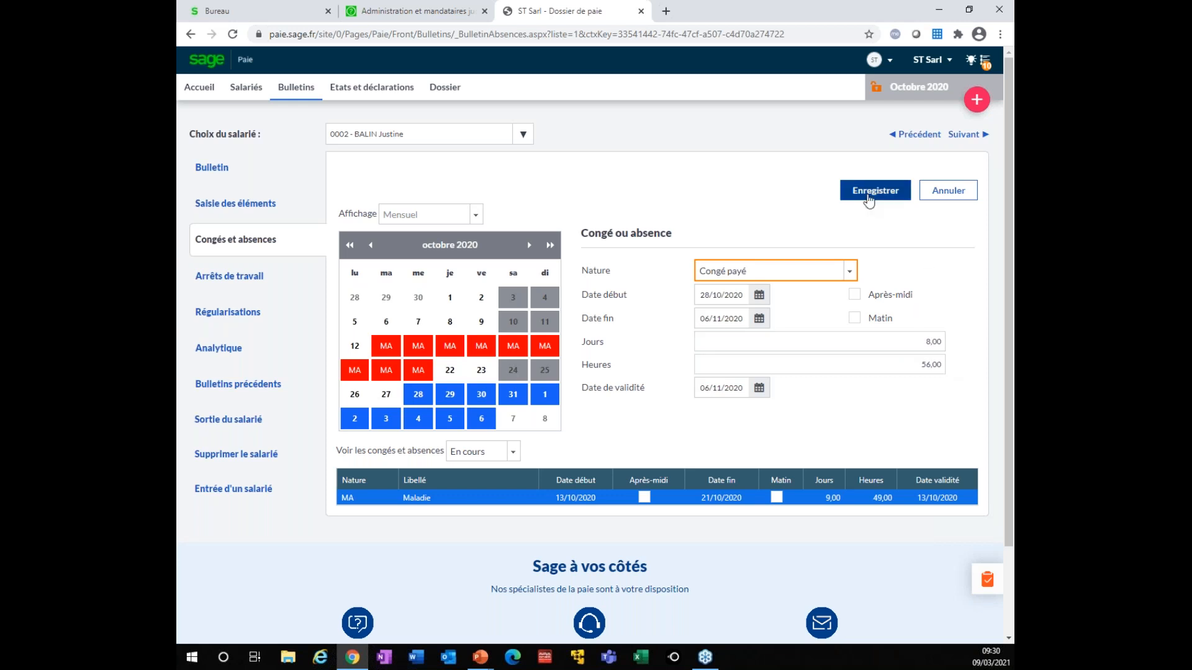
pyautogui.click(876, 191)
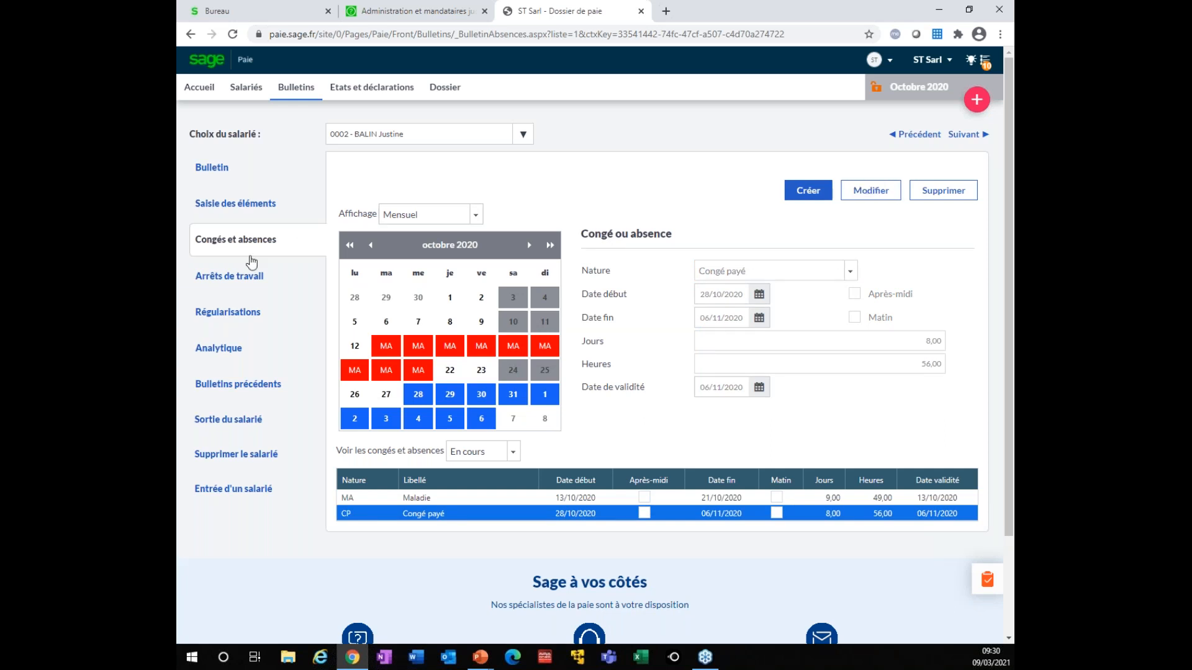
# From Saisie des éléments, bring up the Avances / Acomptes Préparation multi-salariés grid for all 22 employees
pyautogui.click(232, 211)
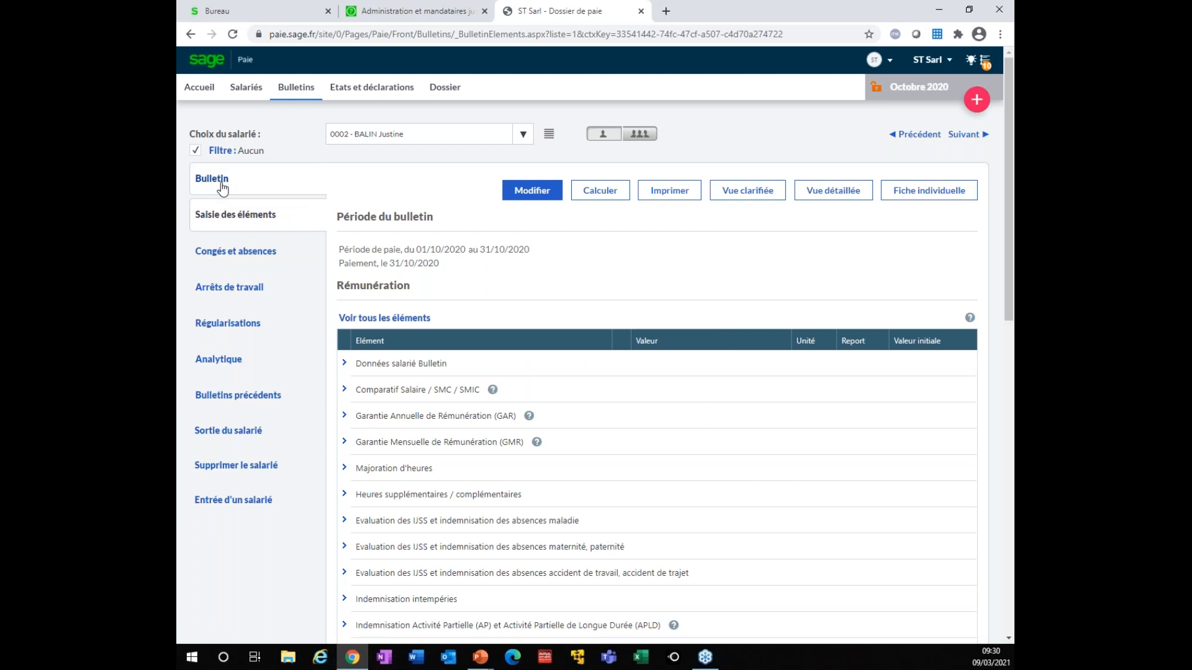
pyautogui.click(645, 137)
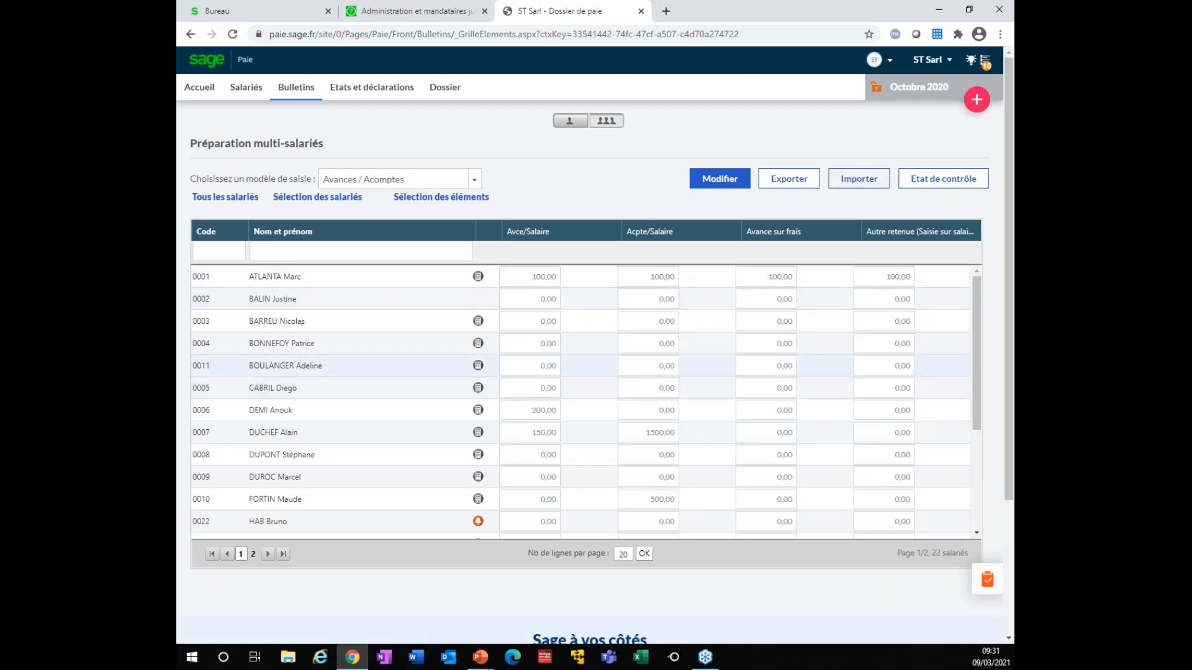
# In Sélection des éléments, swap Autre retenue for Avance sur intéressement and validate
pyautogui.click(415, 198)
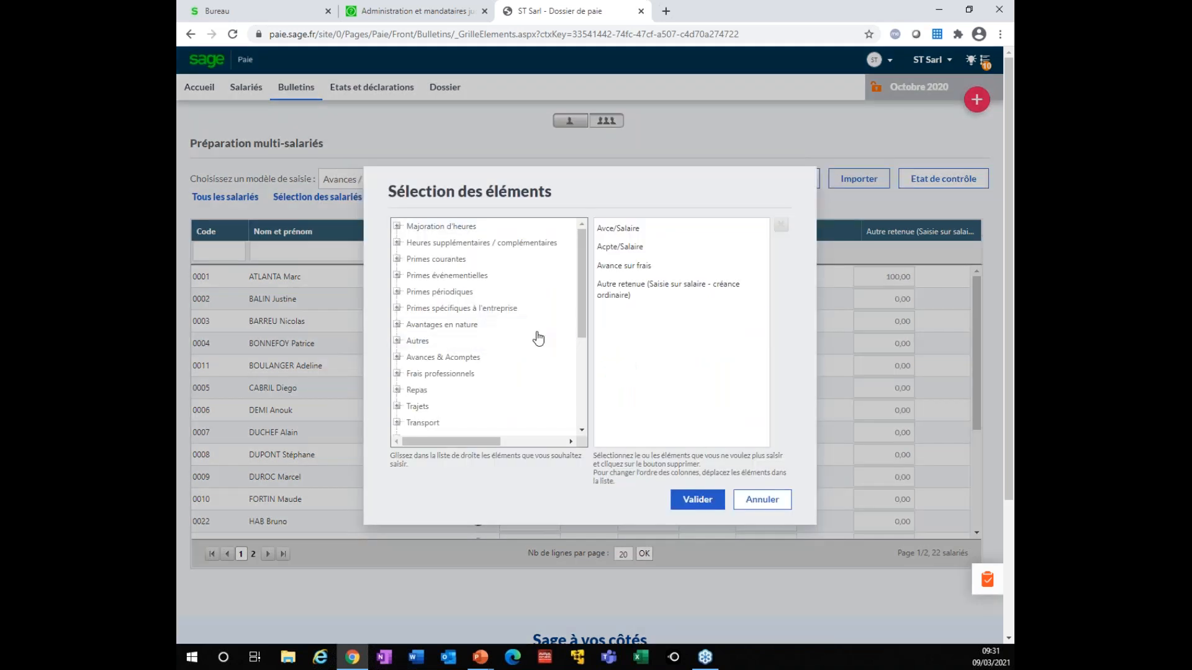
pyautogui.click(651, 288)
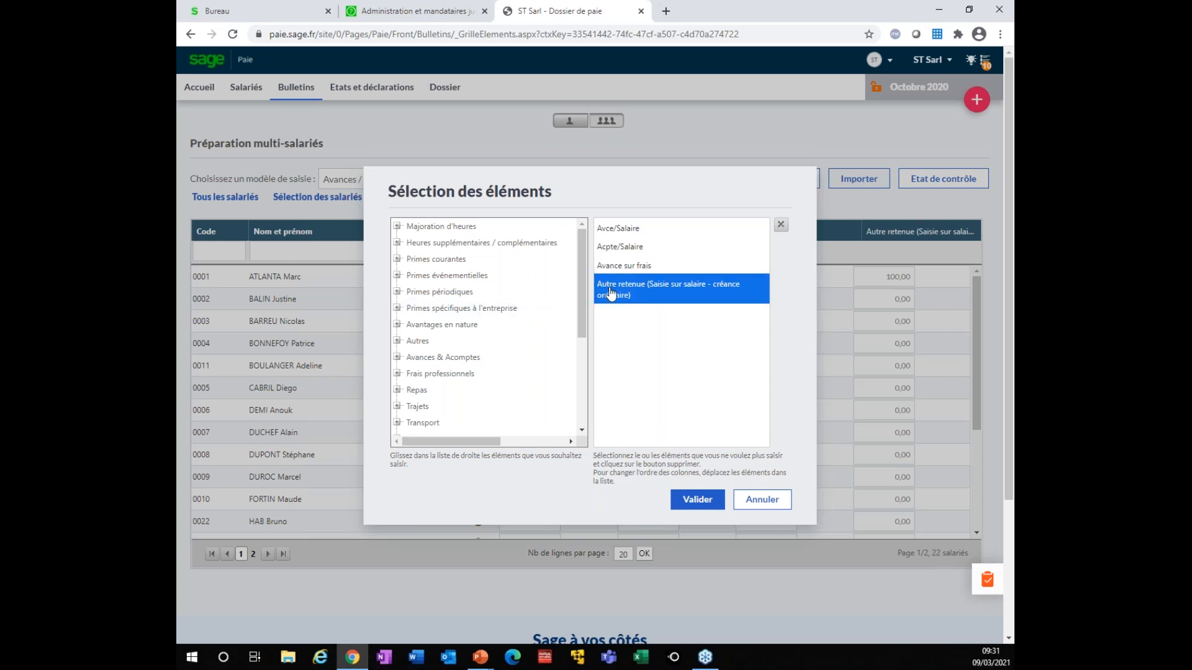
pyautogui.click(780, 225)
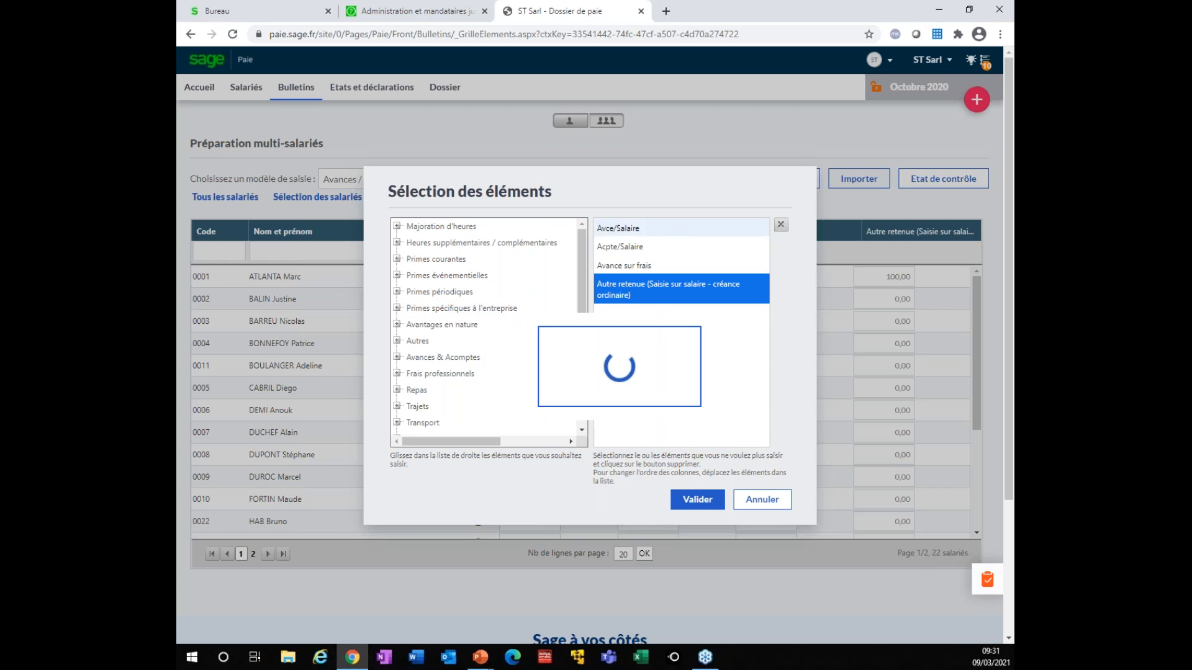
pyautogui.click(397, 357)
pyautogui.moveTo(446, 374); pyautogui.dragTo(722, 331)
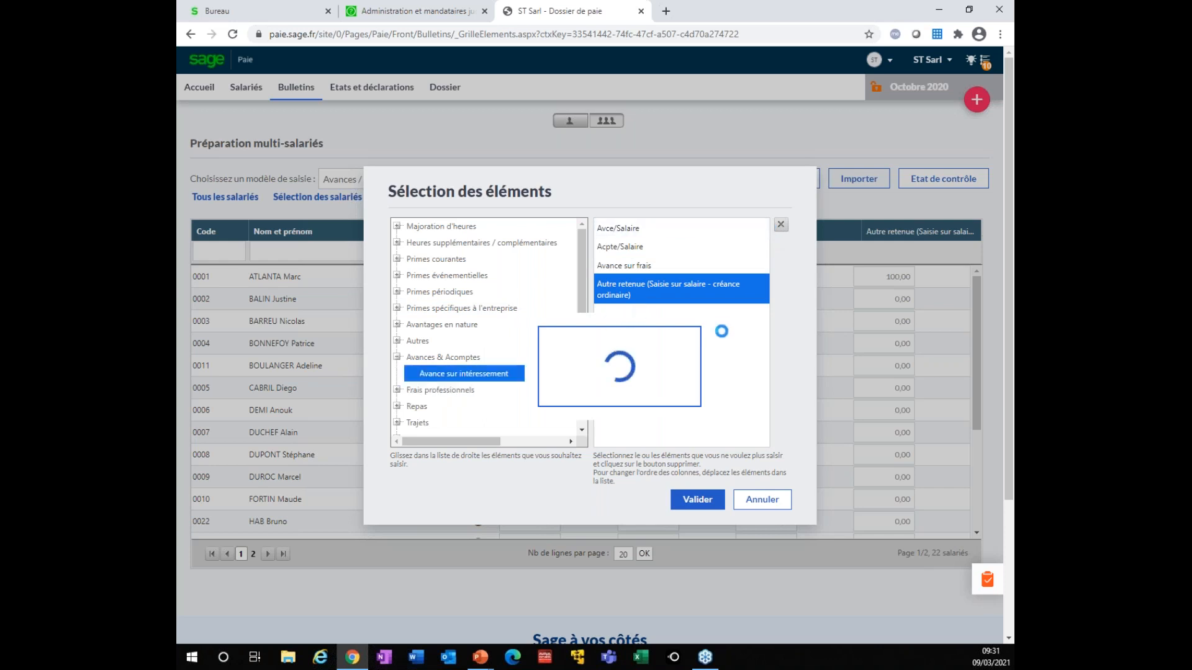
pyautogui.click(397, 358)
pyautogui.moveTo(446, 373); pyautogui.dragTo(621, 249)
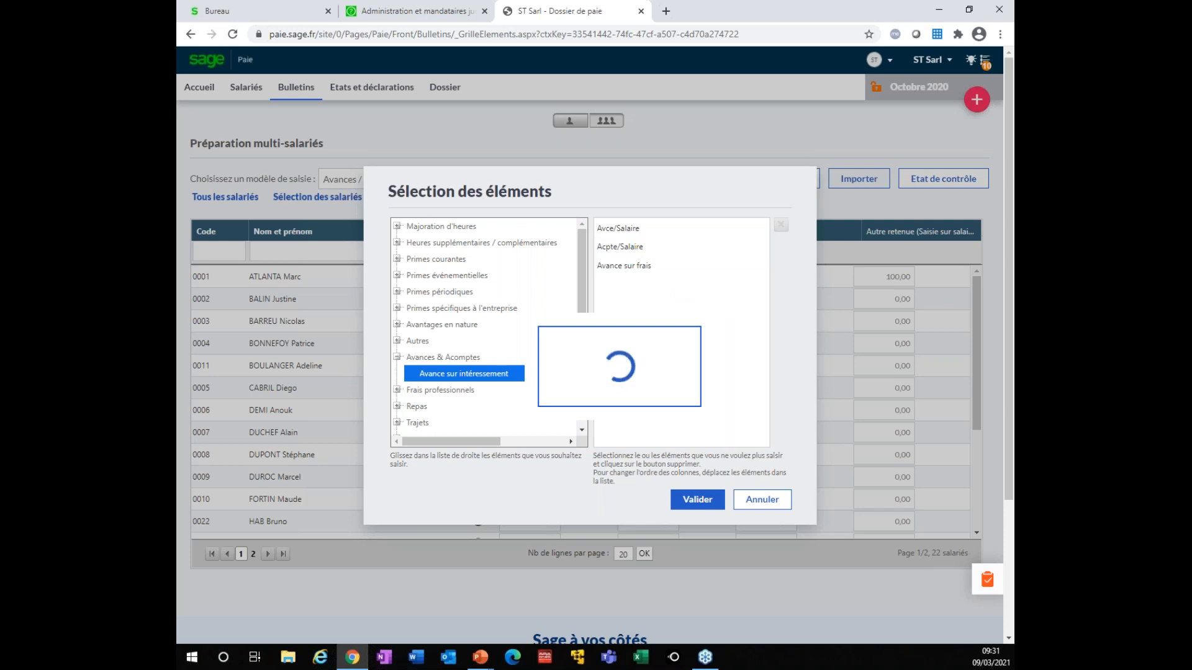
pyautogui.click(697, 501)
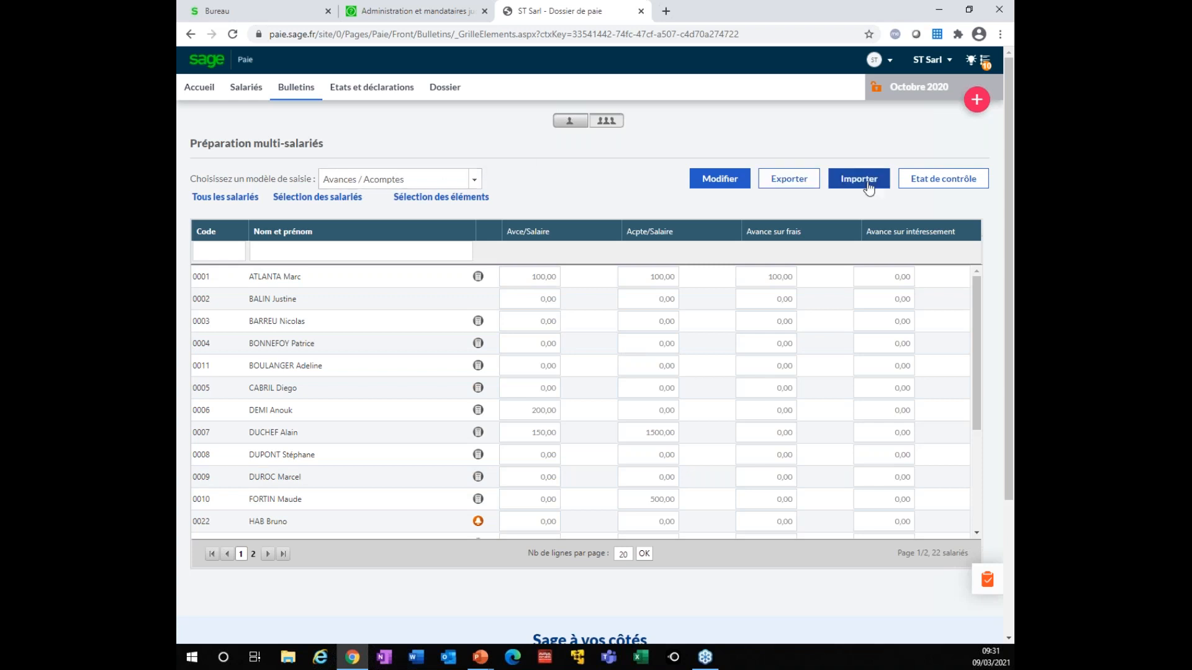
# Export the advances grid and open the downloaded AvancesAcptes (3).xls in Excel
pyautogui.click(805, 185)
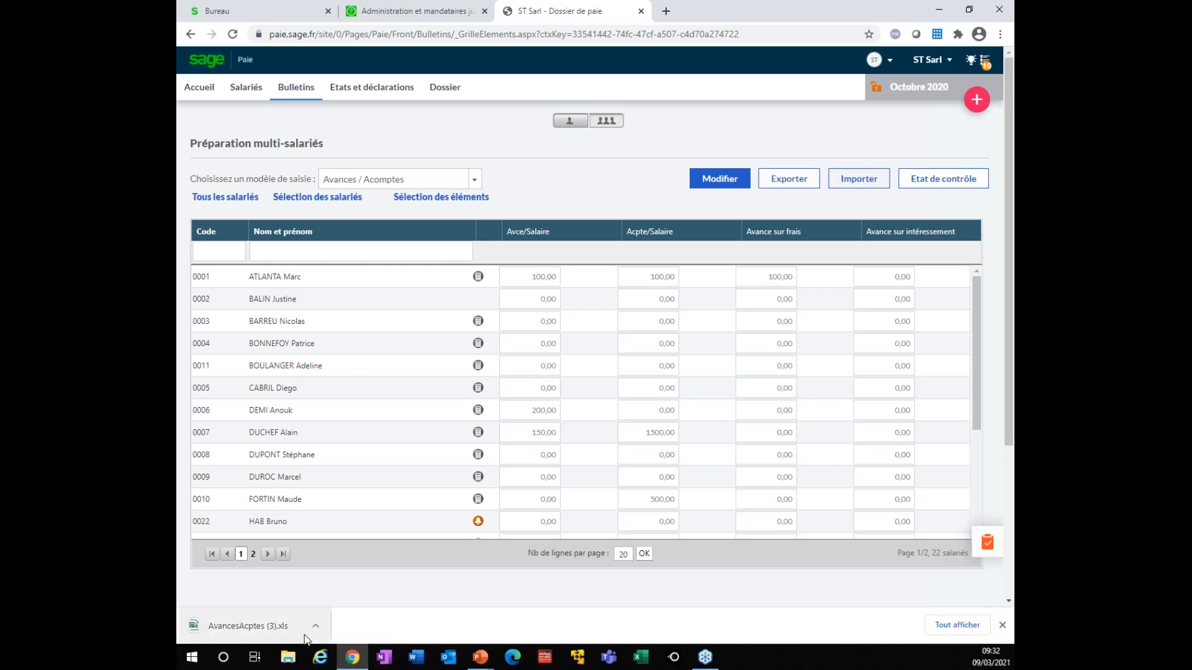
pyautogui.click(238, 628)
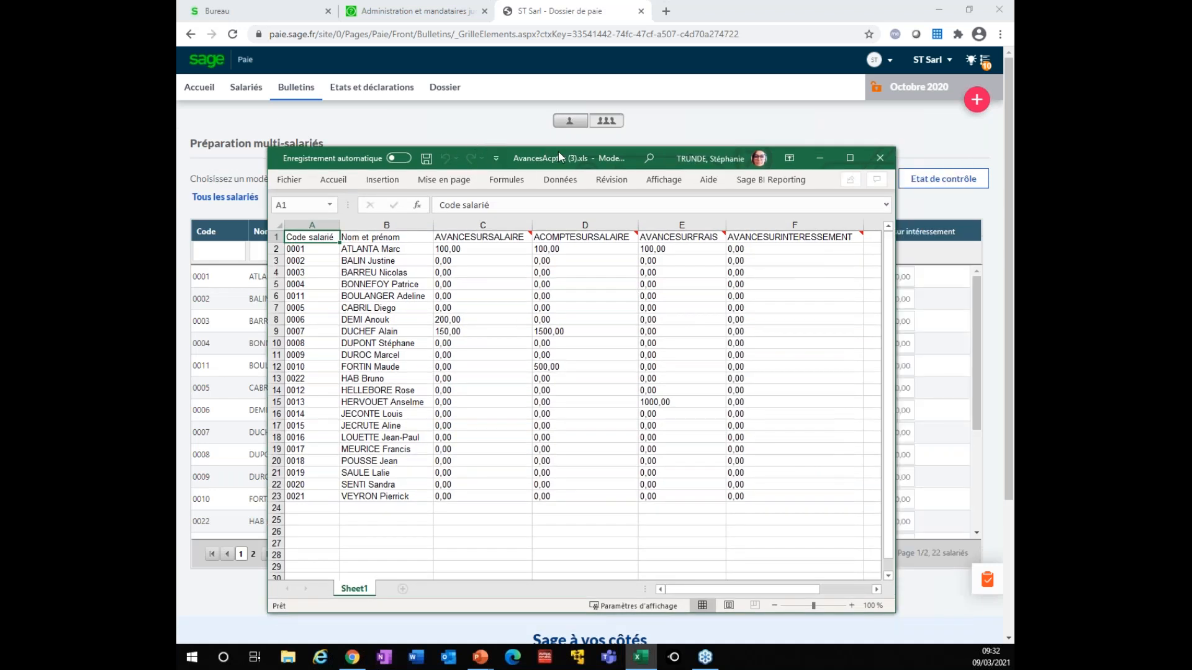
# Maximise AvancesAcptes (3).xls and enable editing of the protected workbook
pyautogui.moveTo(559, 157); pyautogui.dragTo(592, 150)
pyautogui.click(543, 257)
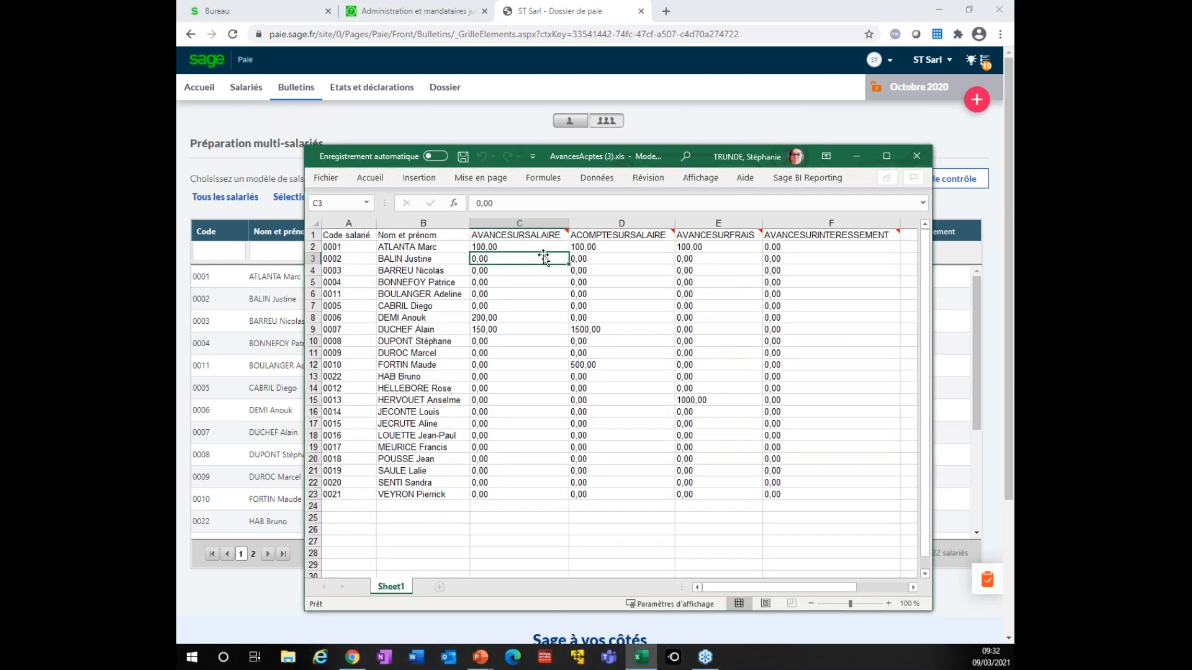
pyautogui.press('Up')
pyautogui.press('Up')
pyautogui.click(502, 259)
pyautogui.click(494, 203)
pyautogui.click(589, 369)
pyautogui.click(512, 282)
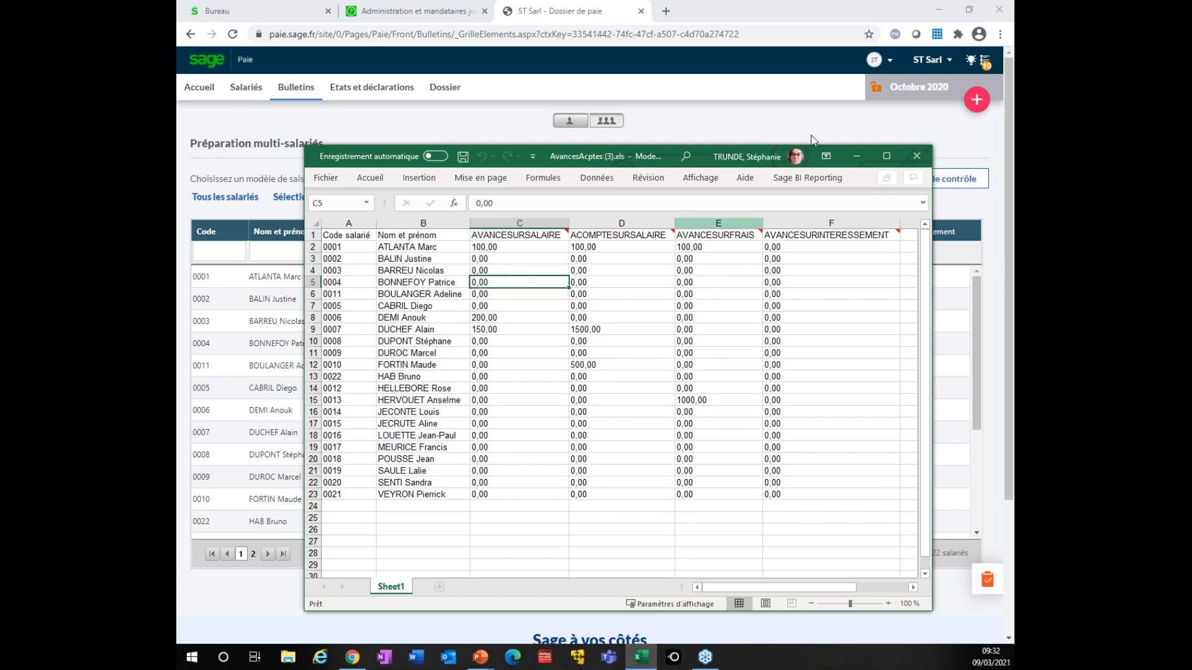
pyautogui.click(885, 159)
pyautogui.click(401, 149)
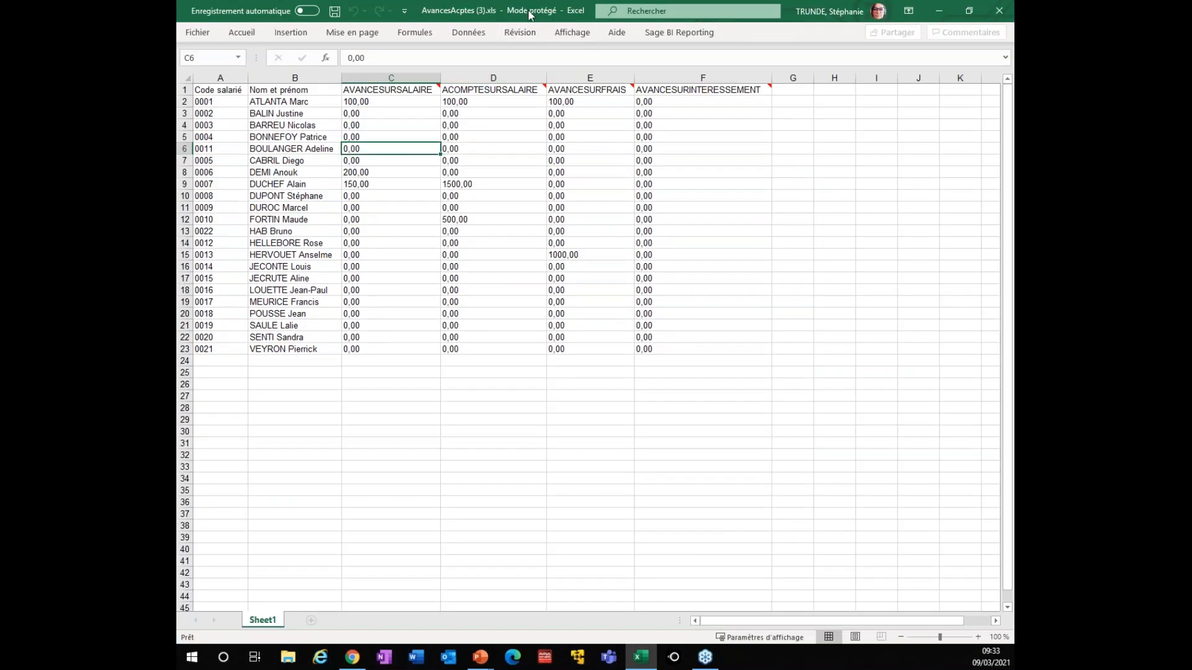
pyautogui.click(406, 112)
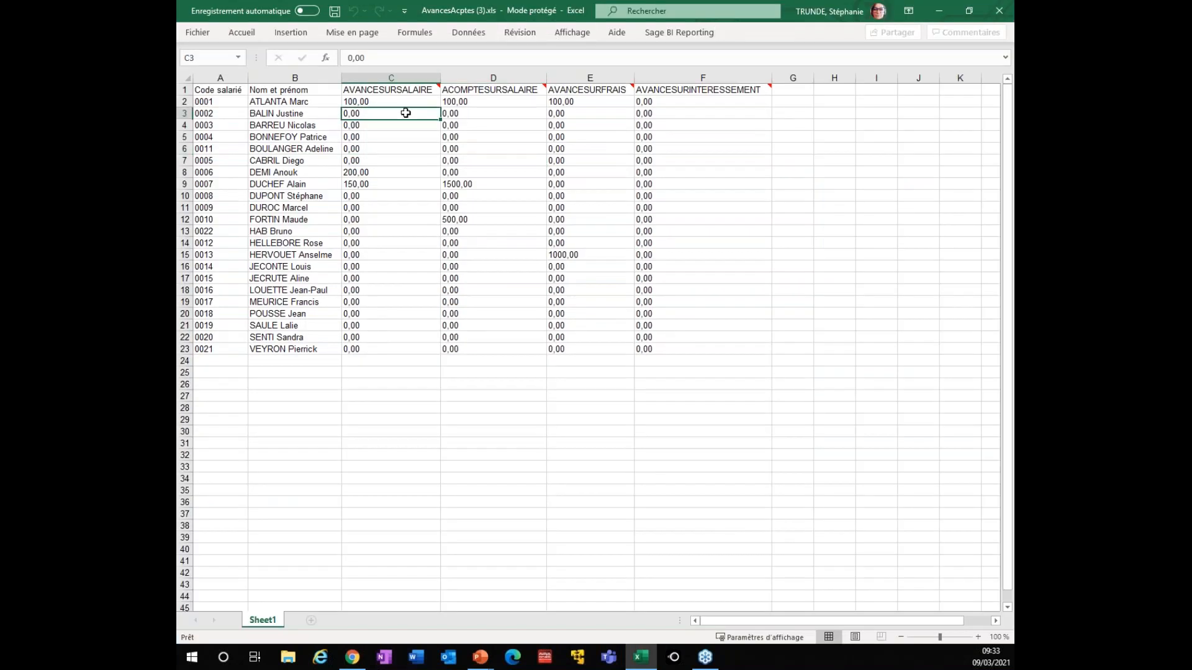
pyautogui.click(380, 137)
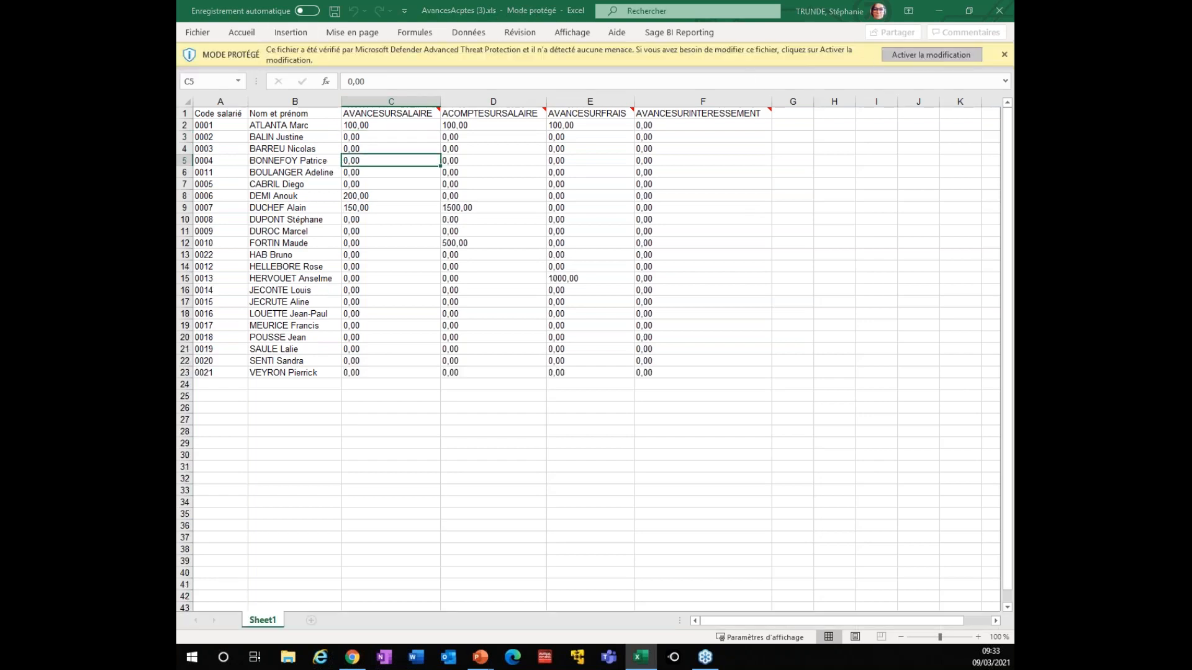
pyautogui.click(930, 56)
# Enter 225 in cells C3, D3, E3 and F3 for employee 0002
pyautogui.click(401, 178)
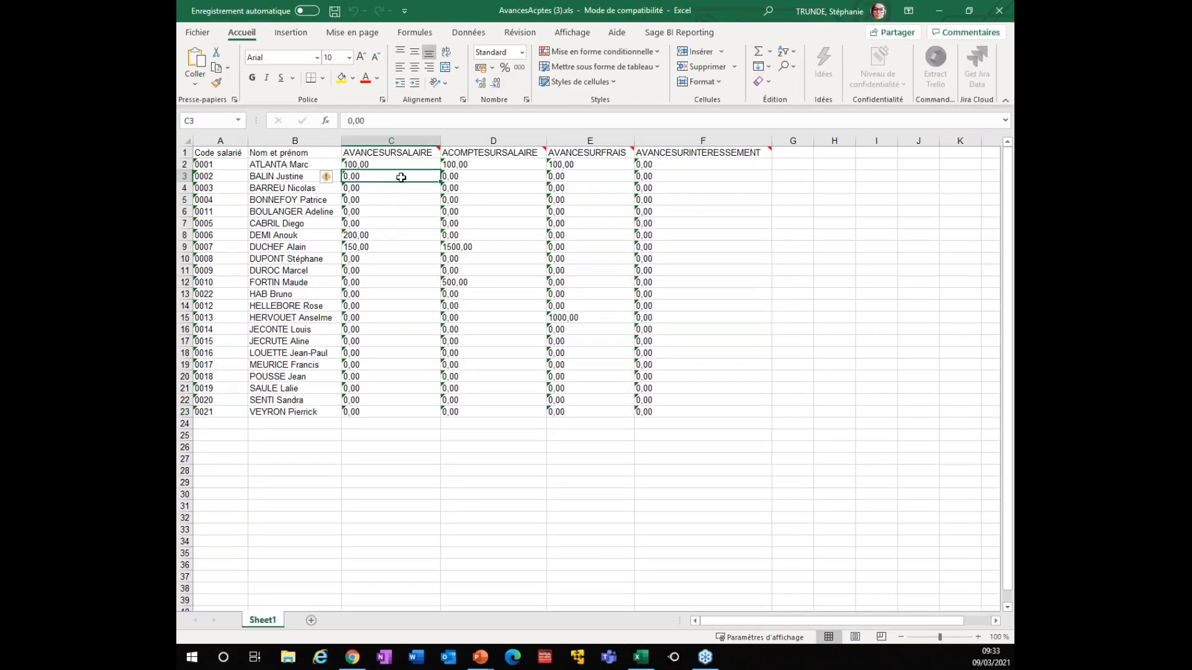
pyautogui.write('225')
pyautogui.press('Tab')
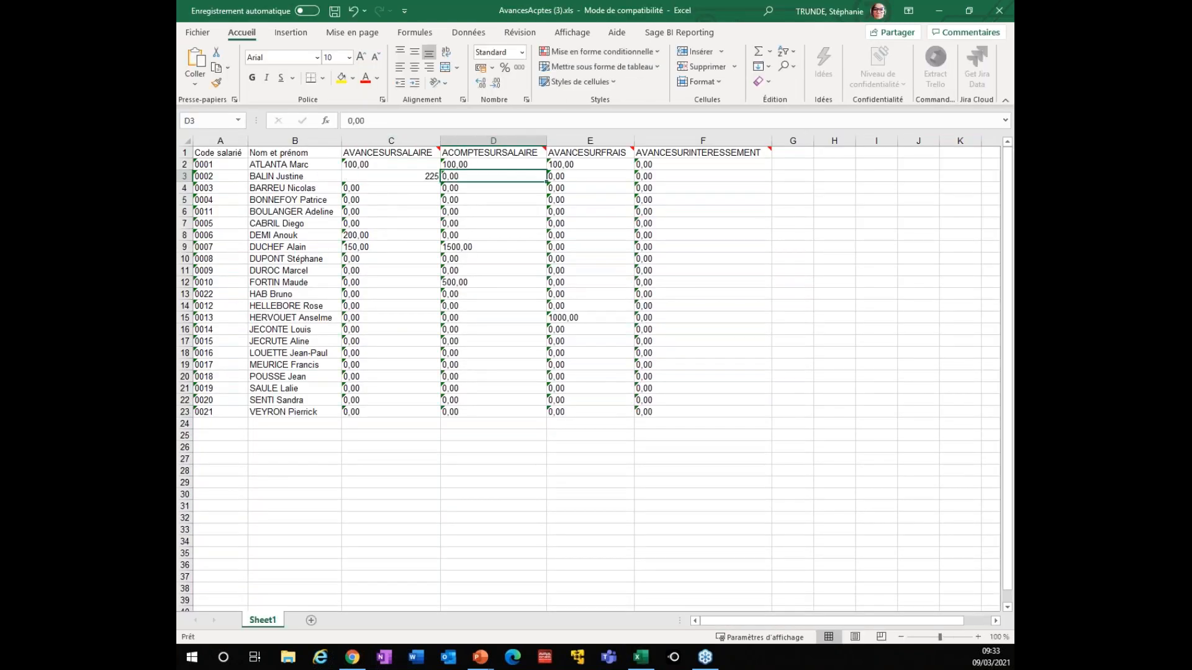
pyautogui.write('225')
pyautogui.press('Tab')
pyautogui.write('225')
pyautogui.press('Tab')
pyautogui.write('225')
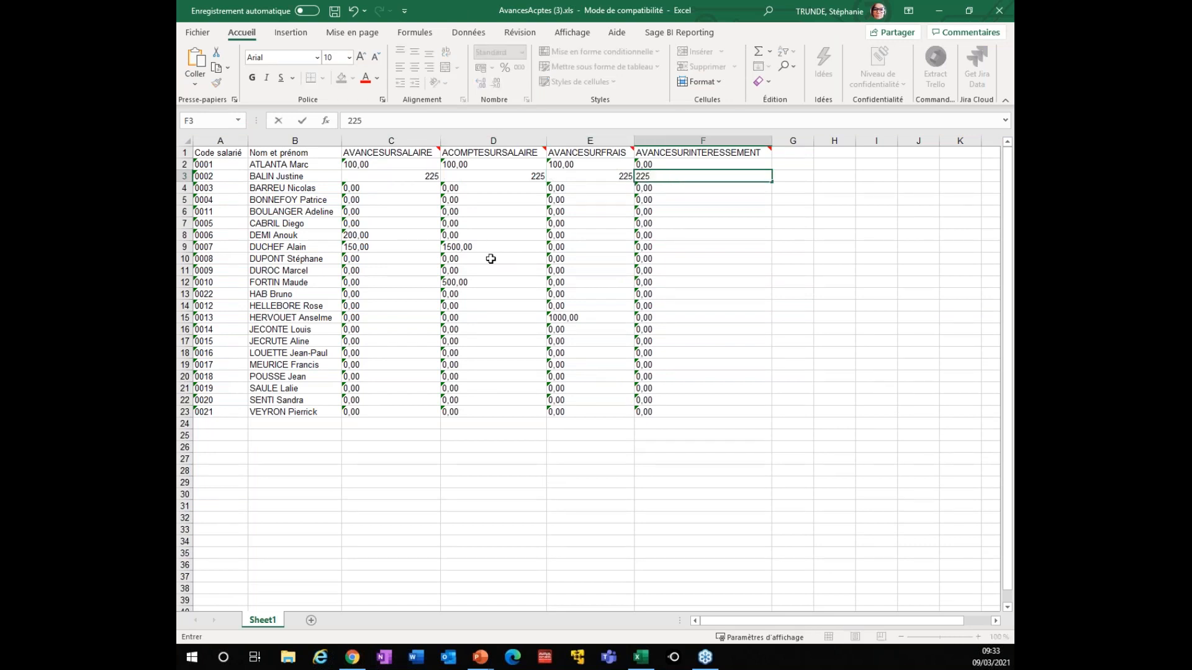
pyautogui.click(792, 235)
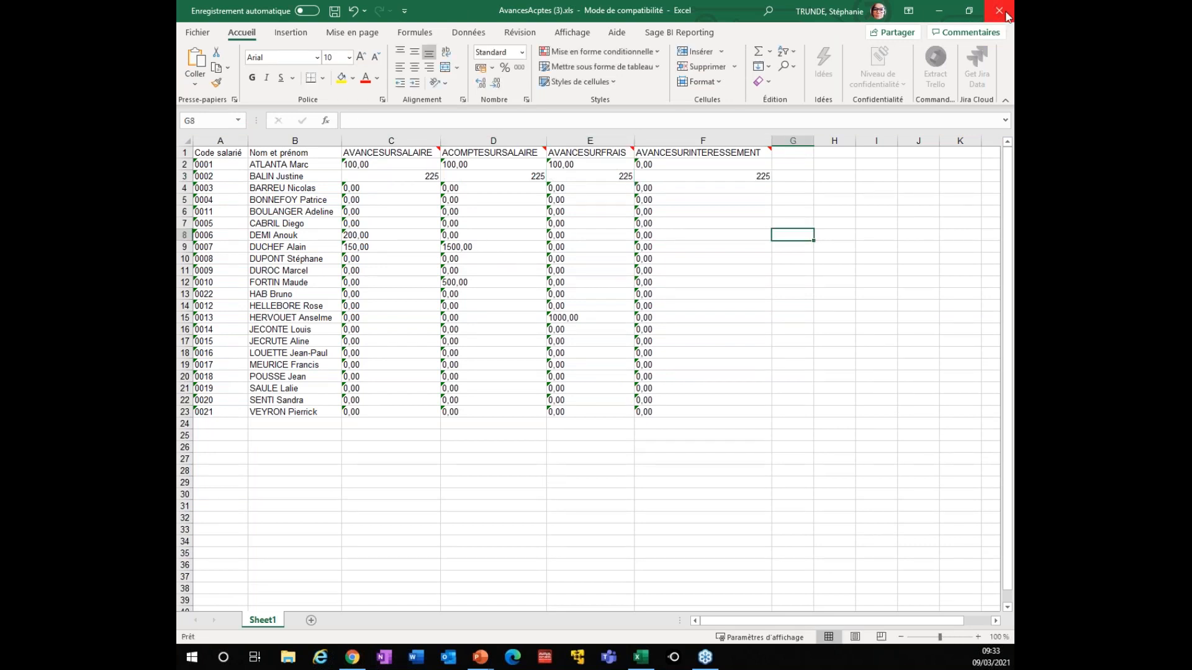
# Save the workbook while closing Excel, then start Importer in Sage Paie
pyautogui.click(1007, 16)
pyautogui.click(520, 347)
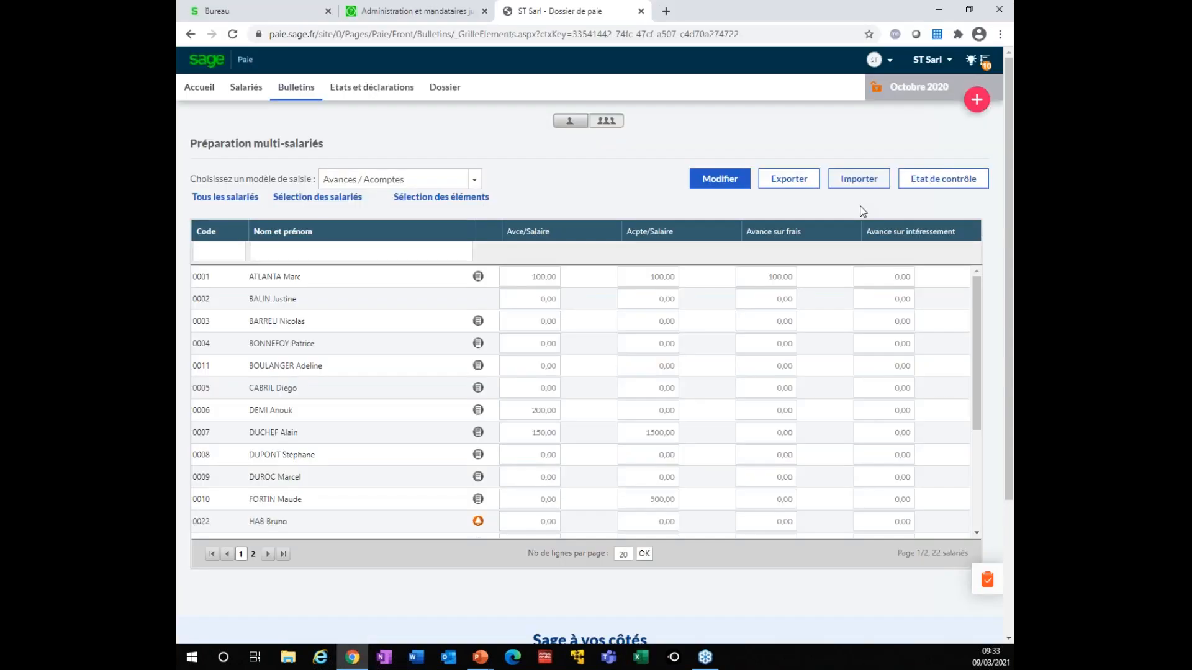
pyautogui.click(855, 179)
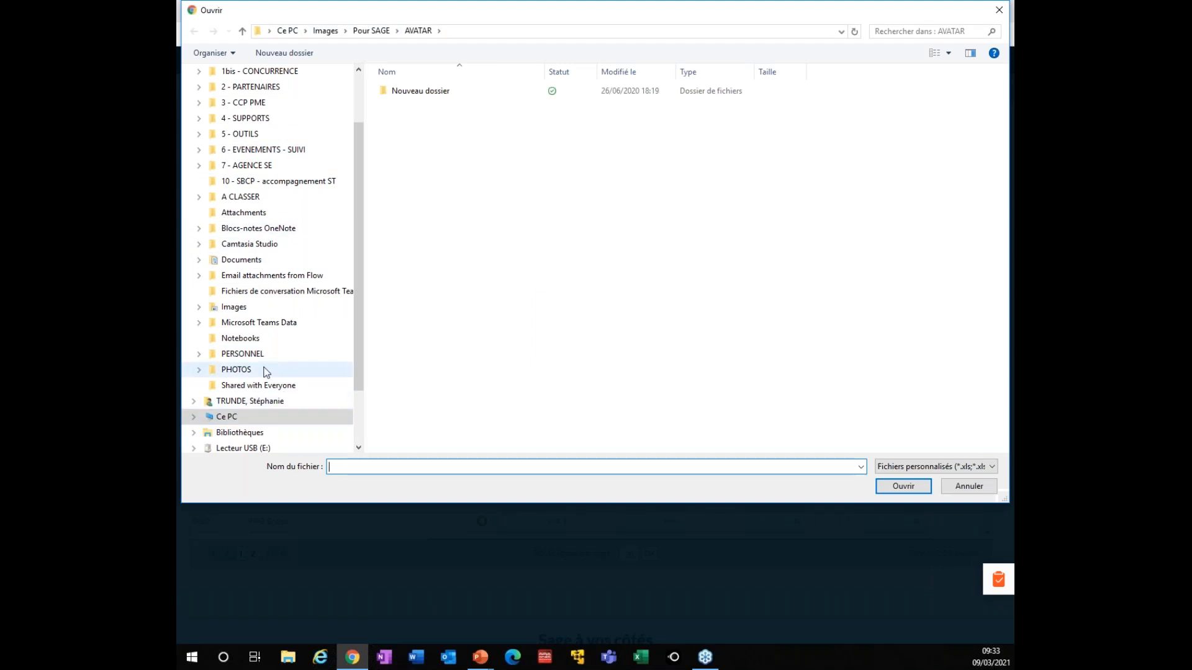
# Import AvancesAcptes (3).xls from Ce PC > Téléchargements and confirm with Oui
pyautogui.scroll(-2, 265, 371)
pyautogui.click(227, 339)
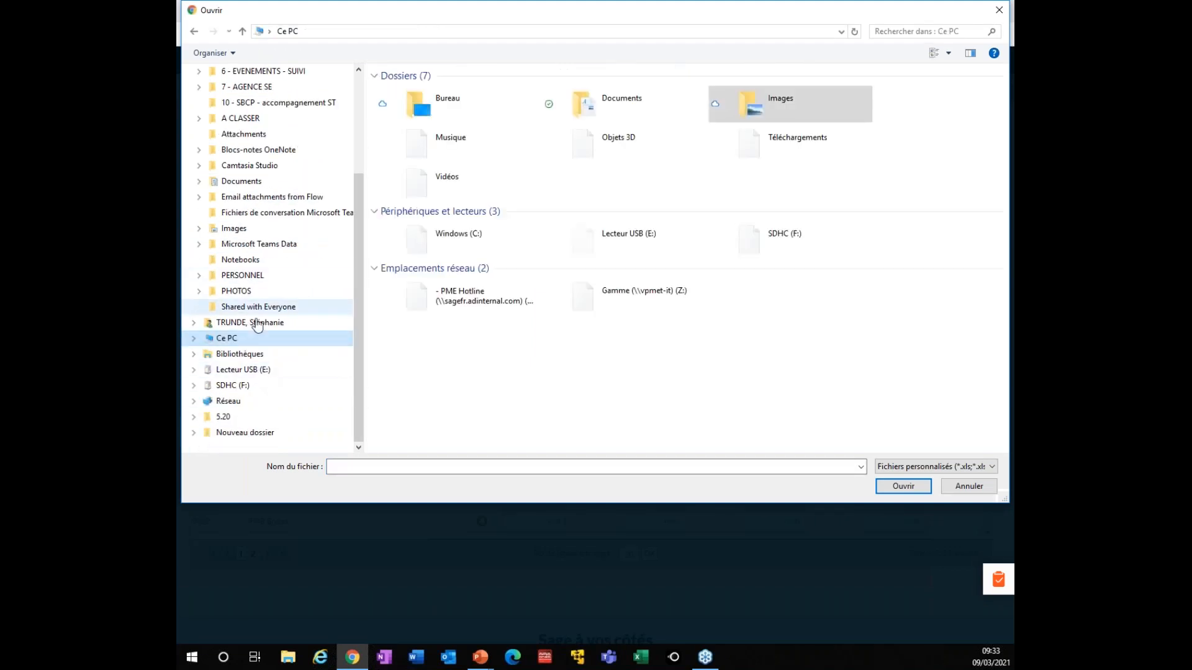
pyautogui.click(782, 142)
pyautogui.doubleClick(783, 142)
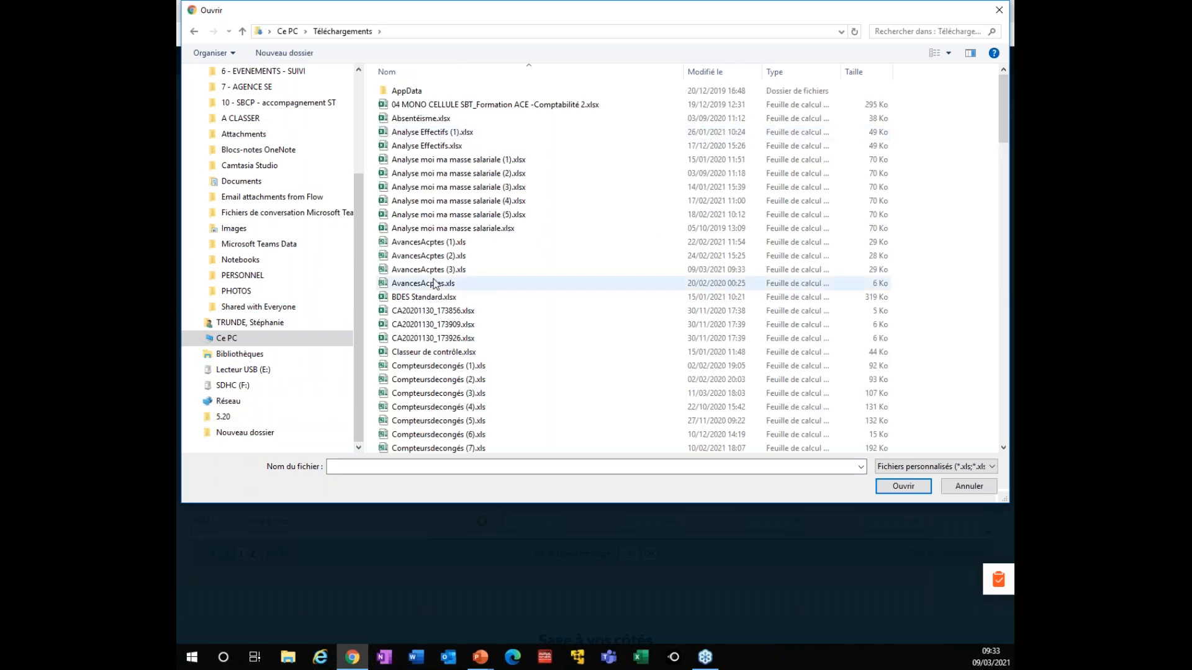
pyautogui.doubleClick(732, 269)
pyautogui.click(787, 370)
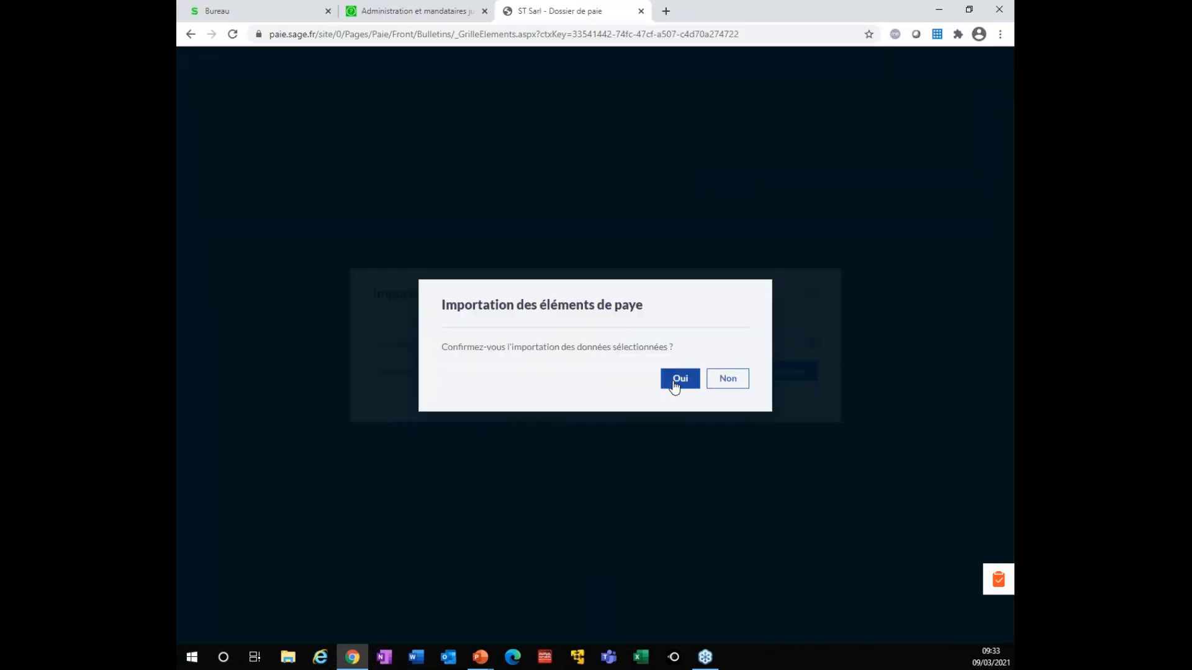
pyautogui.click(675, 386)
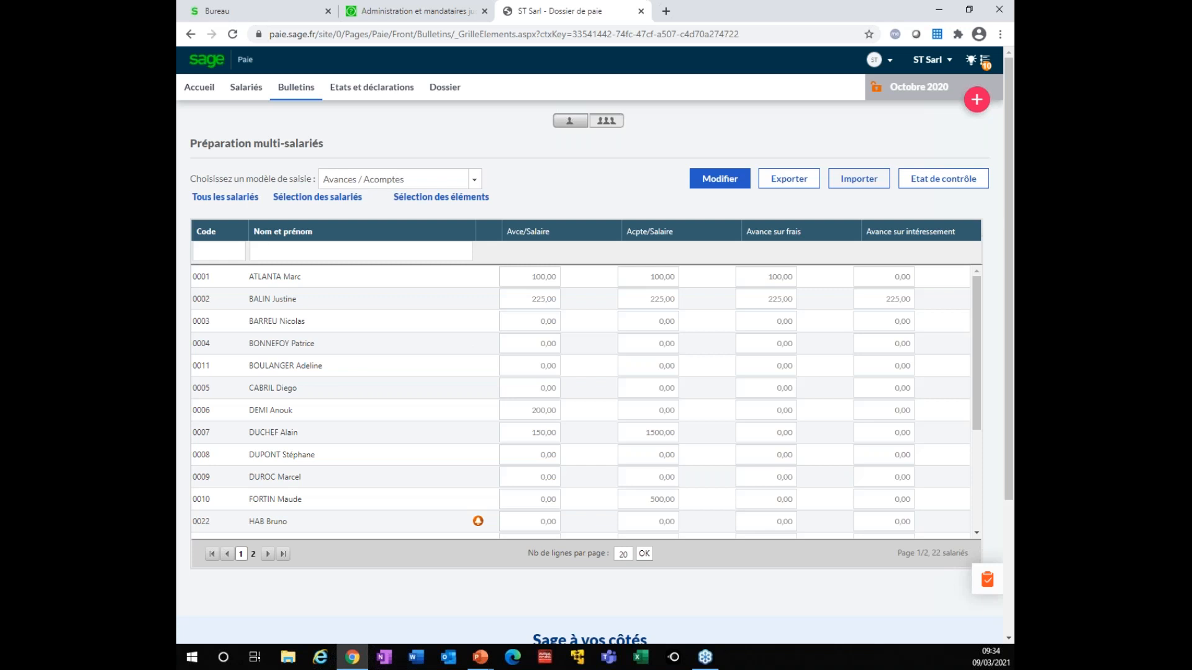
pyautogui.click(976, 99)
# Check employee 0002's 225,00 advances in the grid and open the Bulletins actions menu
pyautogui.click(972, 102)
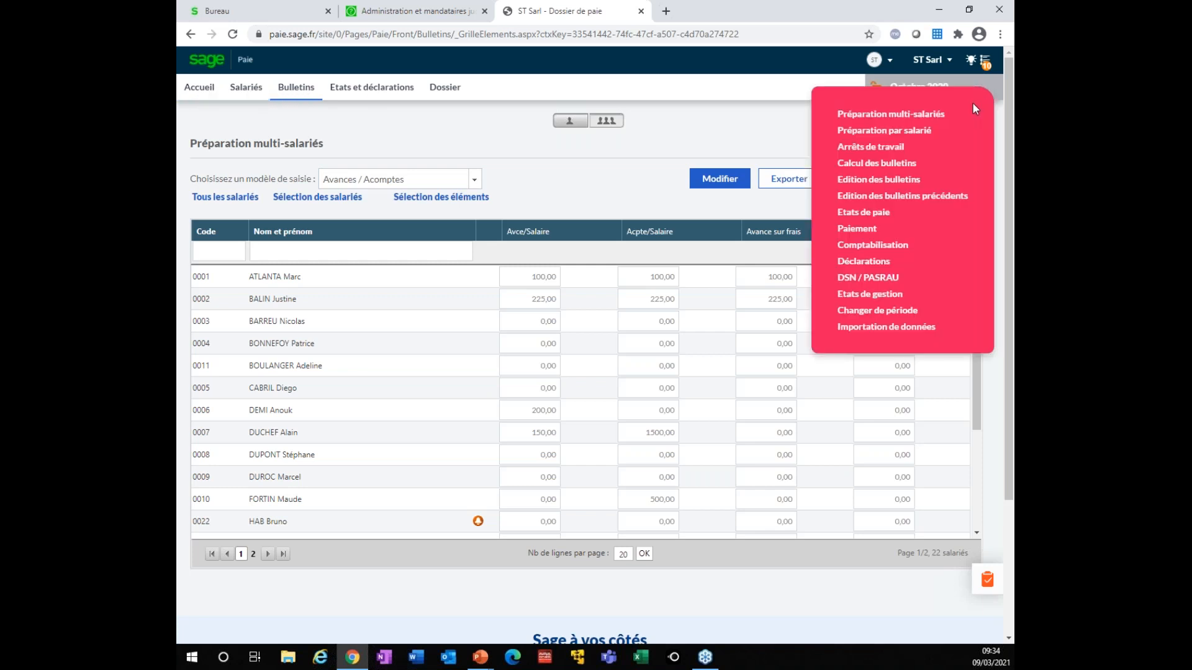
# Launch Edition des bulletins for October 2020 and go back to the grid tab while it generates
pyautogui.click(858, 182)
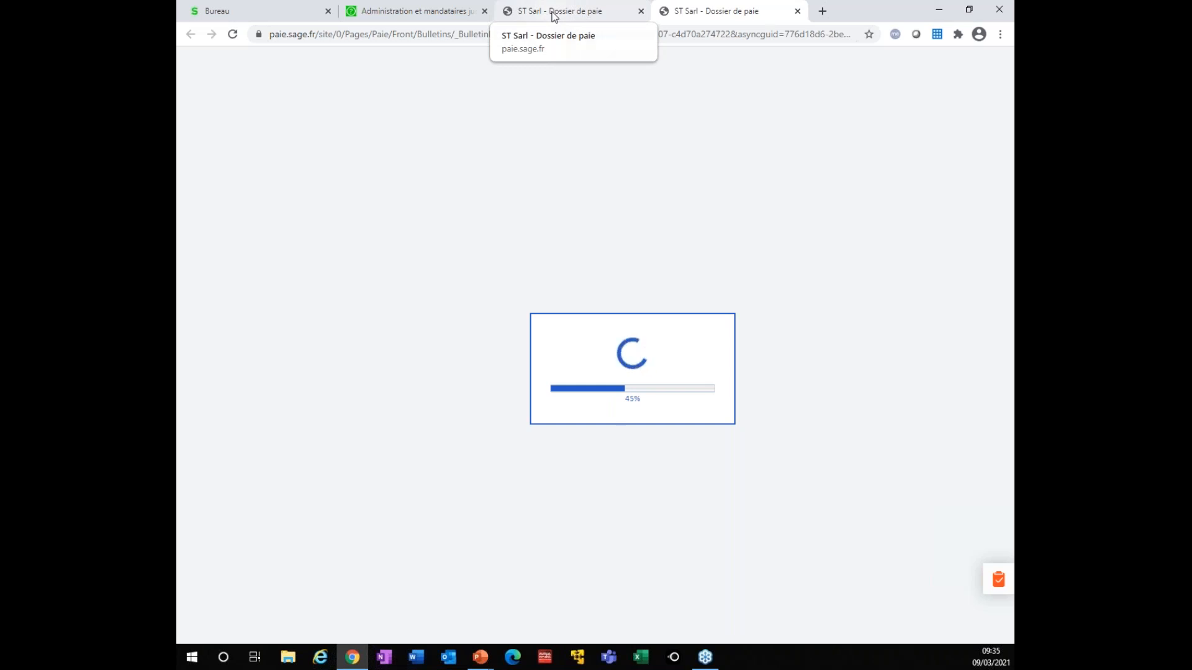
pyautogui.click(555, 18)
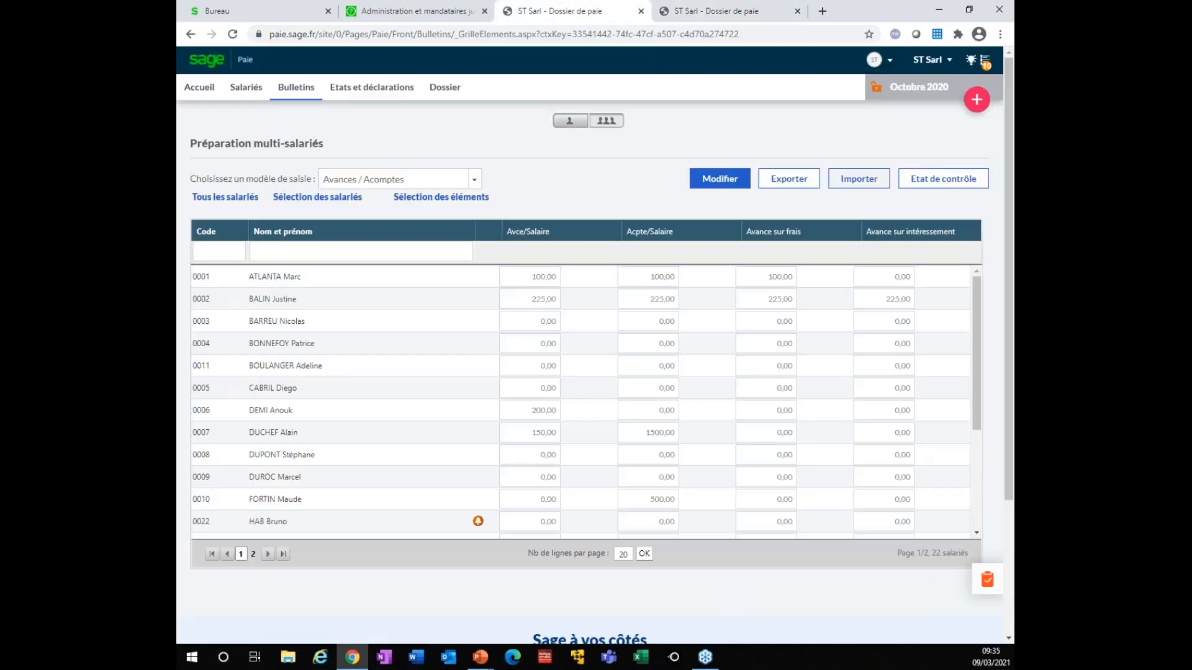
# Open Etats et déclarations, then view the 22-page _BulletinPrint.aspx payslip PDF tab
pyautogui.click(368, 90)
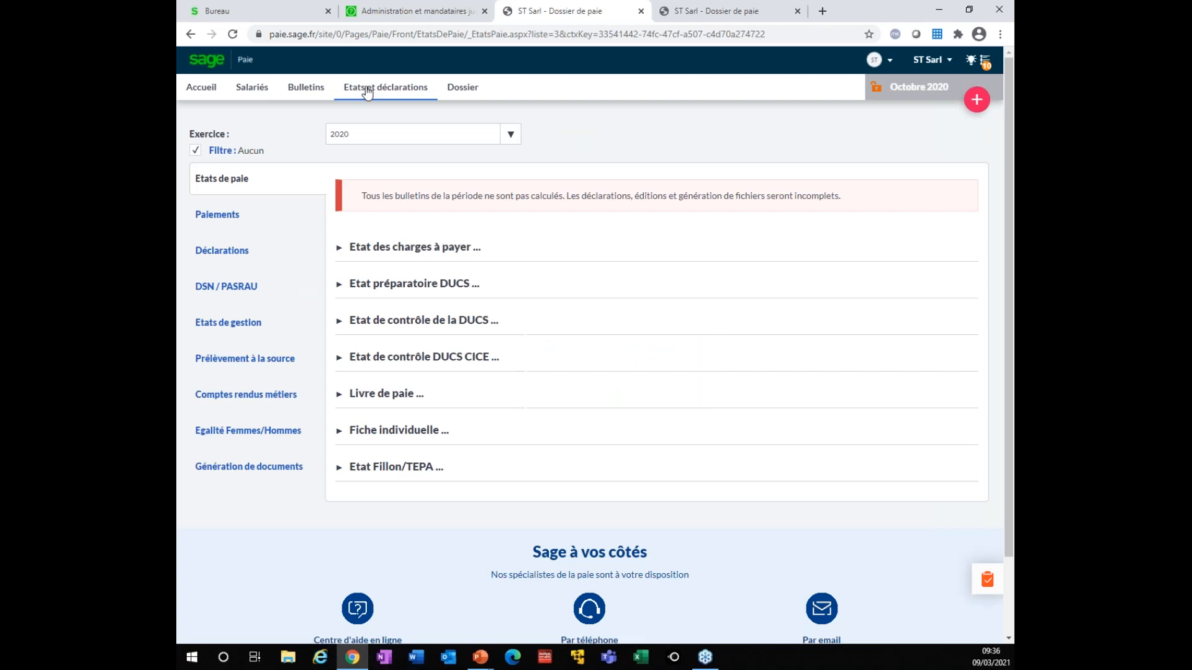
pyautogui.click(741, 12)
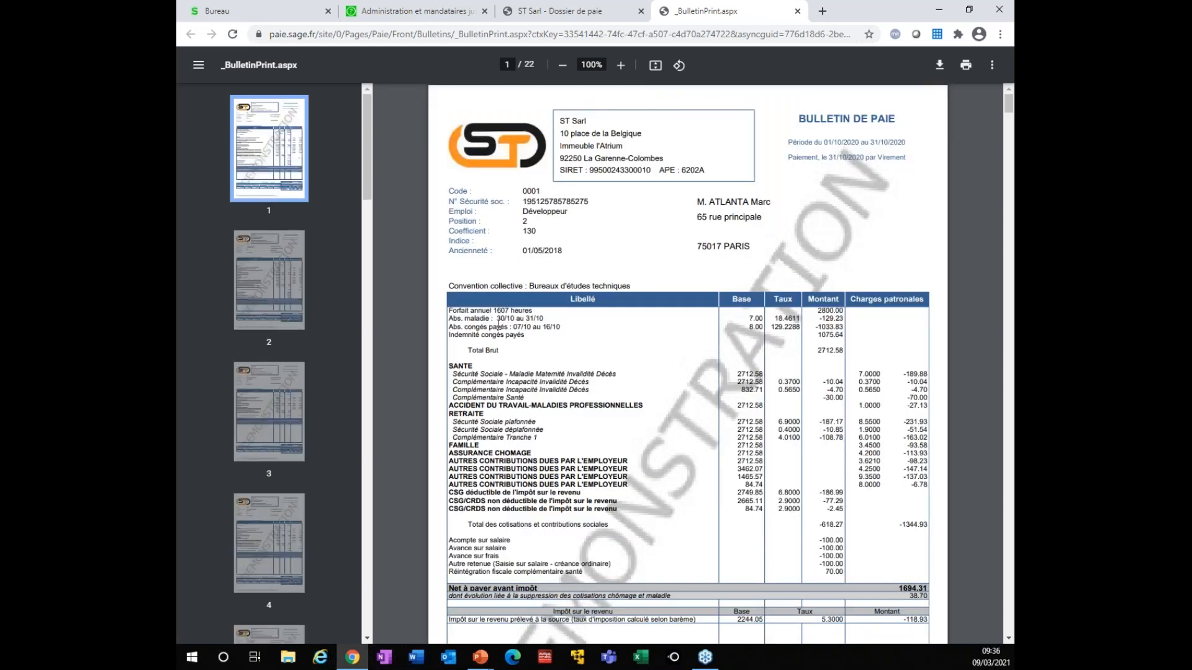
# Browse the payslips on pages 3, 4, 5, 7 and 8, then close the payslip PDF
pyautogui.scroll(-3, 340, 252)
pyautogui.click(246, 269)
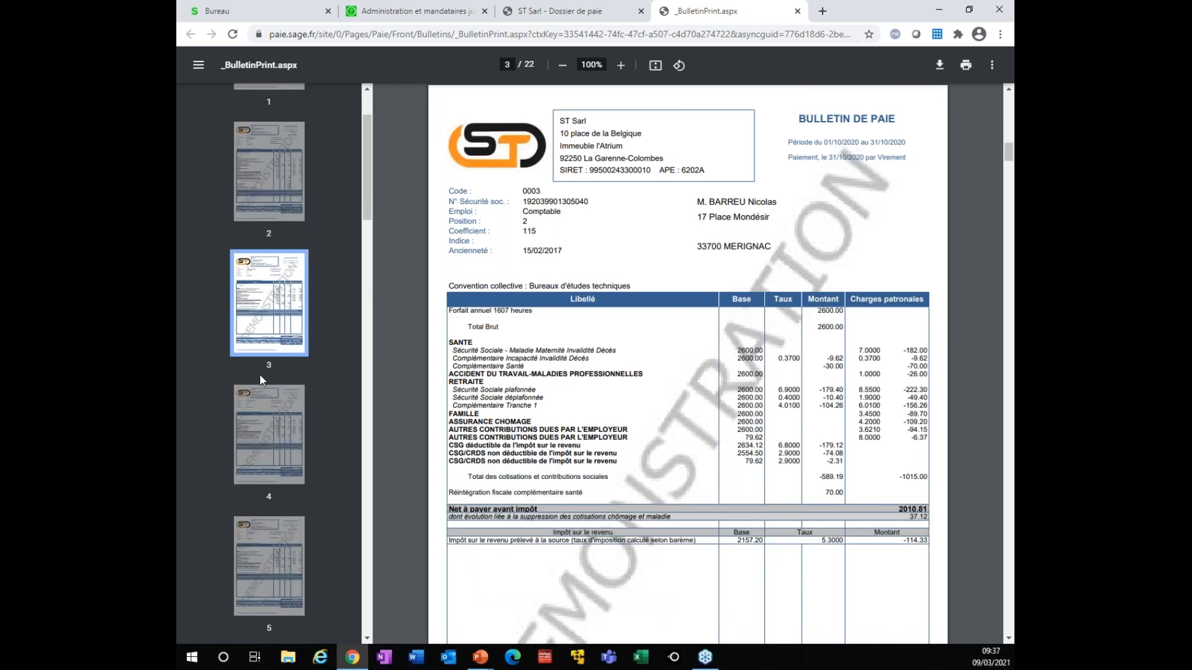
pyautogui.click(265, 447)
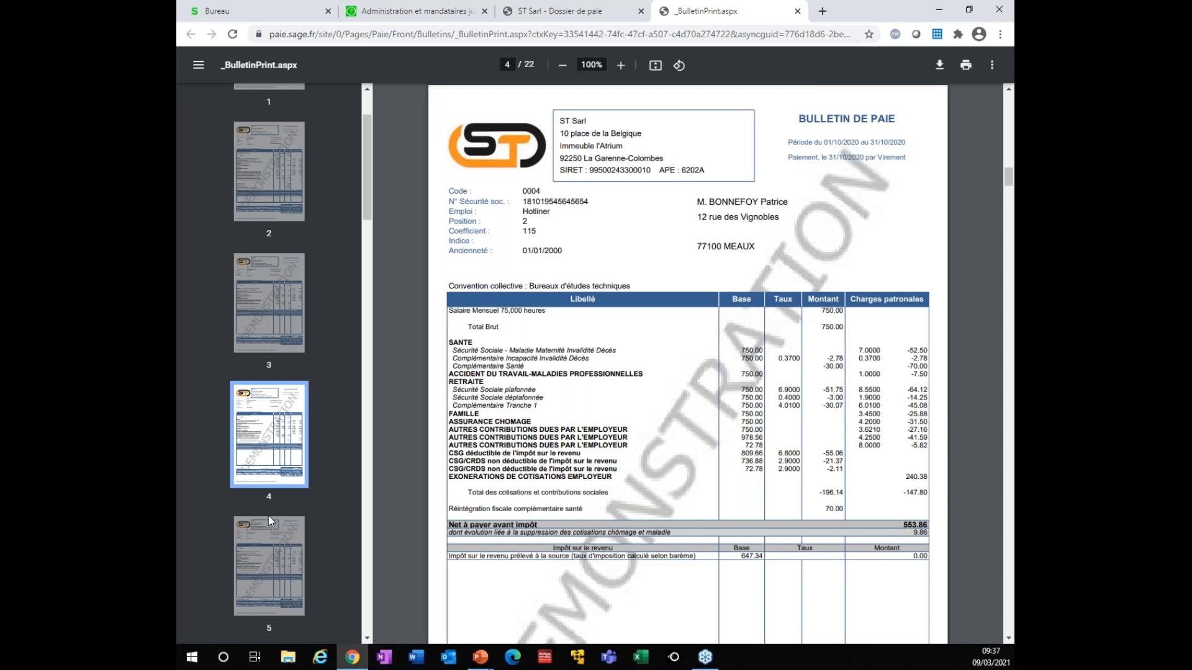
pyautogui.click(269, 518)
pyautogui.scroll(-3, 260, 516)
pyautogui.click(265, 517)
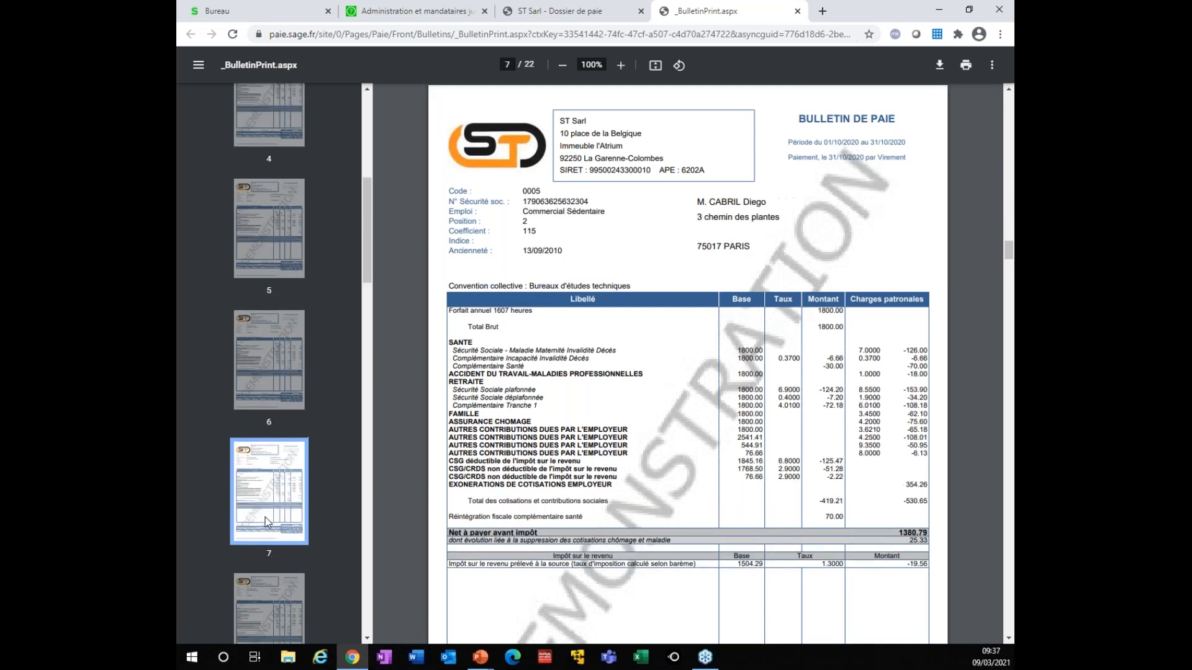
pyautogui.click(268, 605)
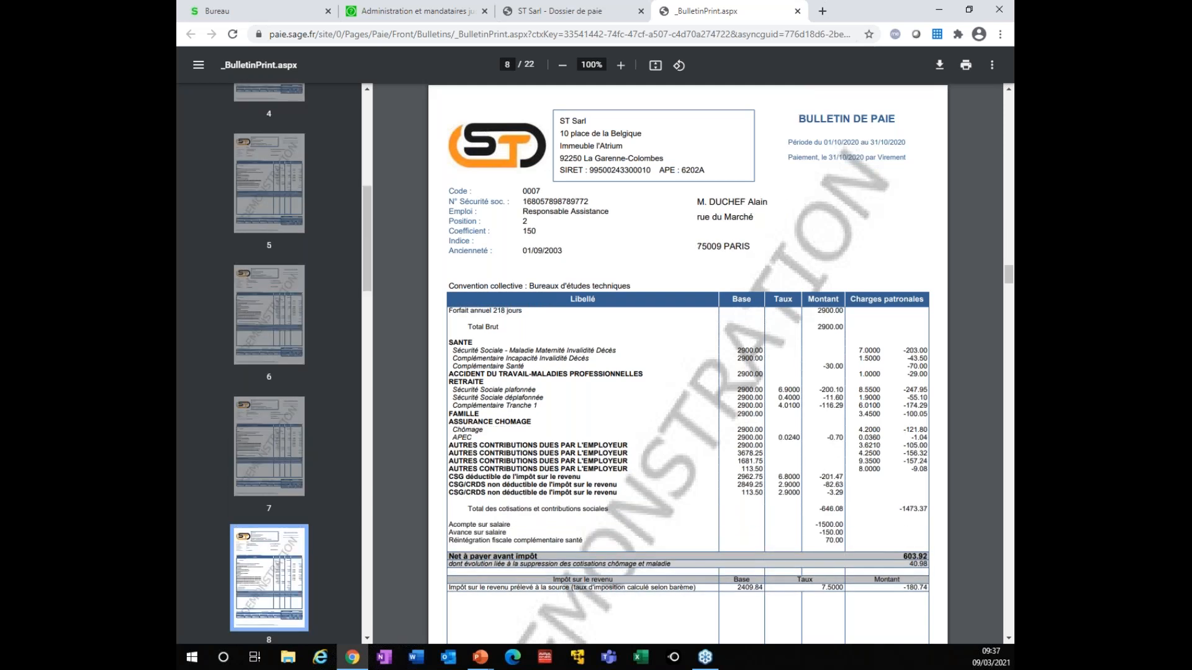
pyautogui.hotkey('ctrl', 'w')
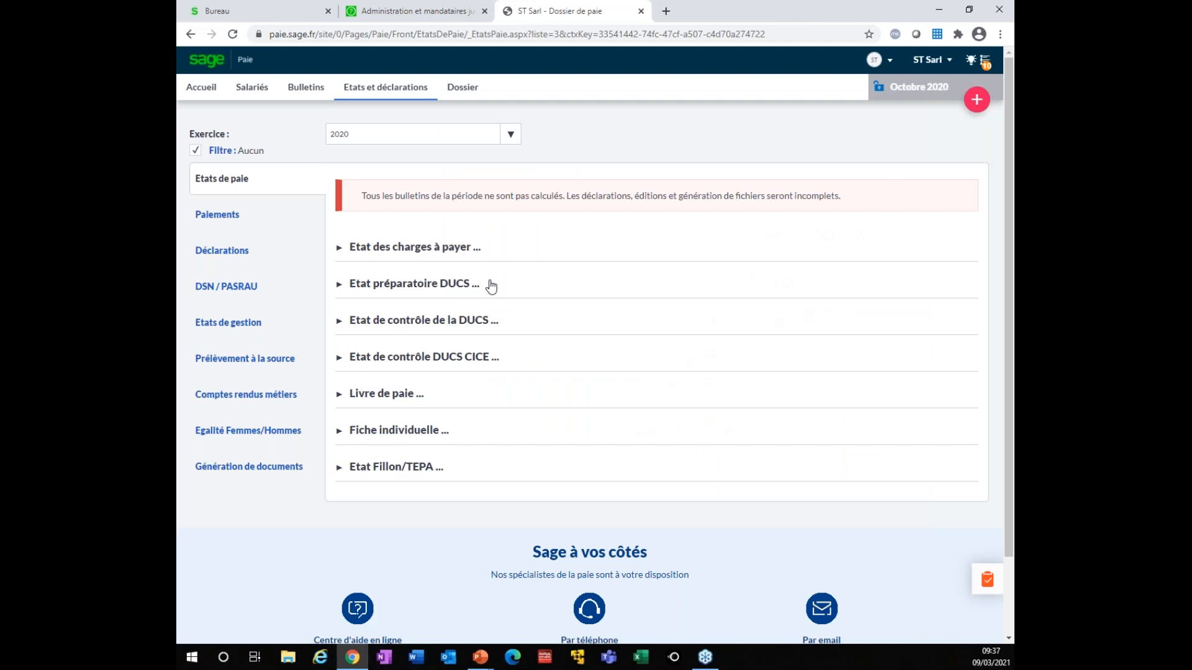
# From the home dashboard, open the Juillet–Octobre 2020 monthly DSN declarations awaiting sending
pyautogui.click(203, 88)
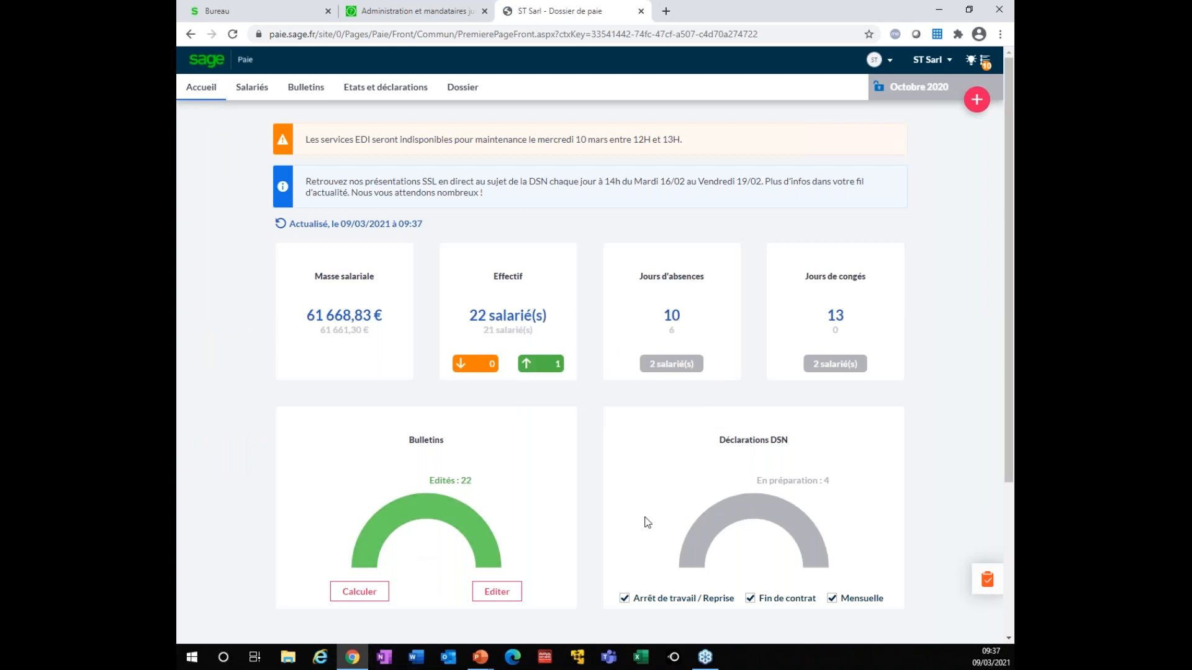
pyautogui.click(755, 512)
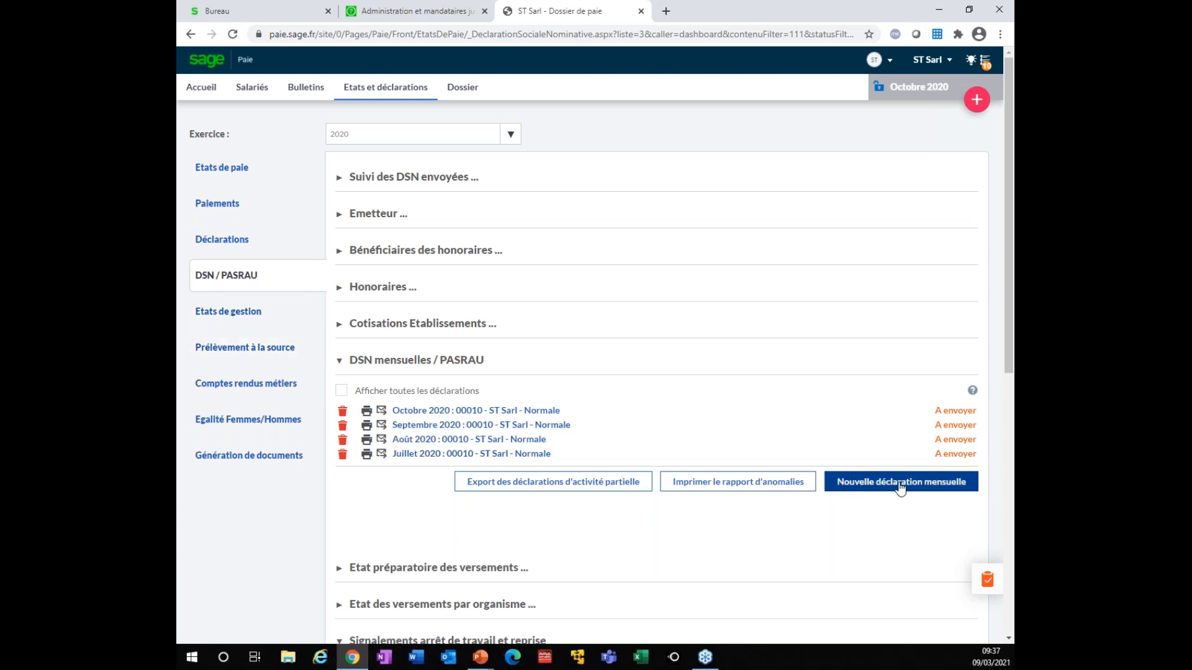
pyautogui.click(416, 411)
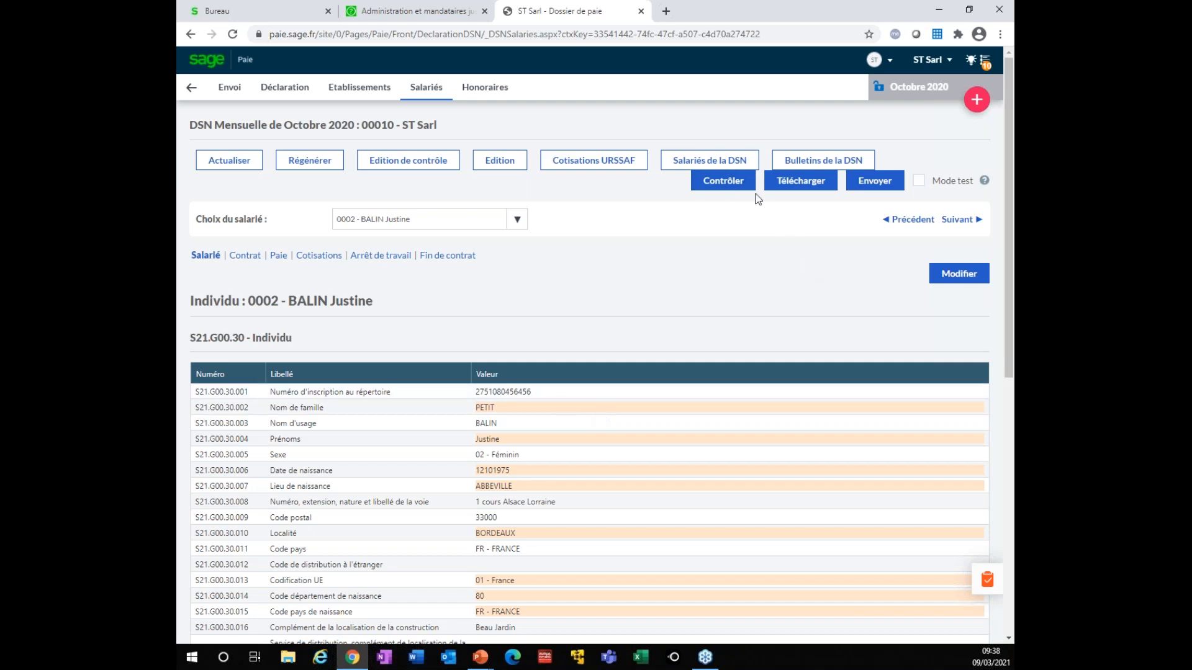
pyautogui.click(193, 90)
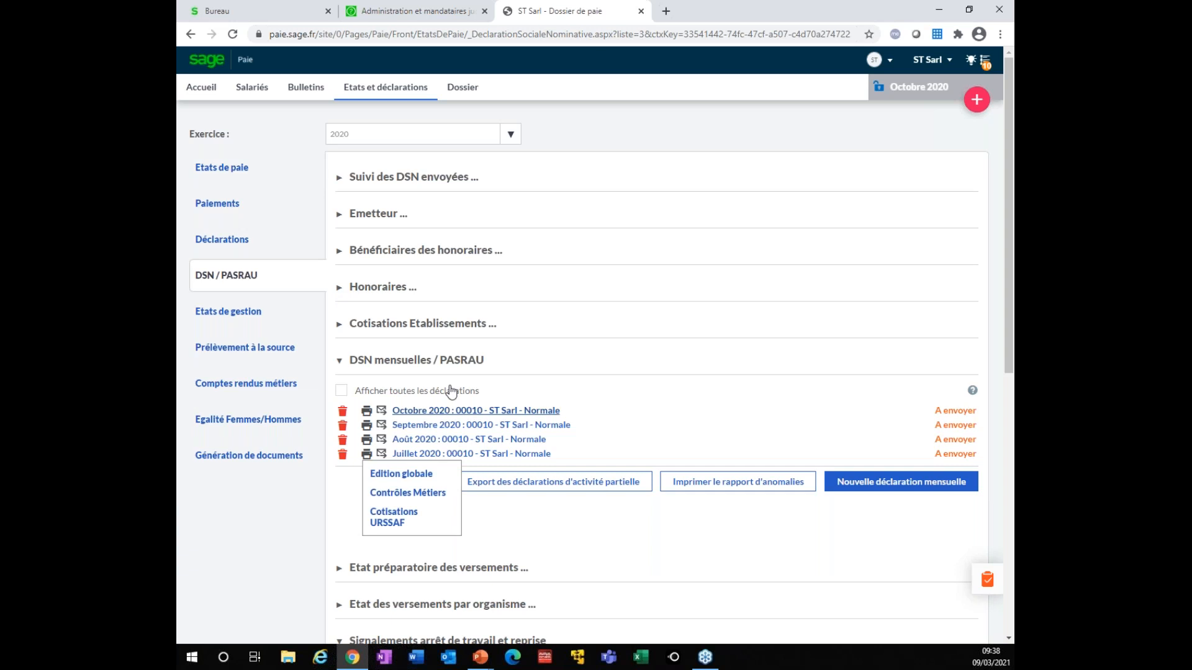
# Expand Suivi des DSN envoyées, then open the Prélèvement à la source TOPAze files and annual PAS report
pyautogui.click(341, 178)
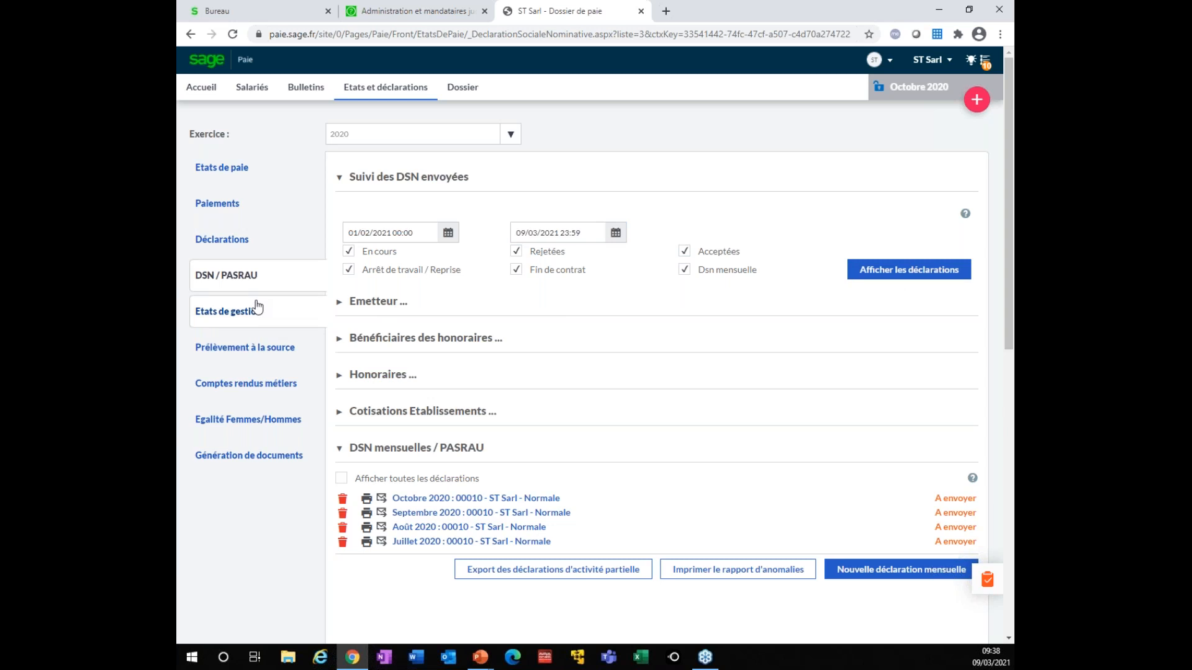
pyautogui.click(249, 360)
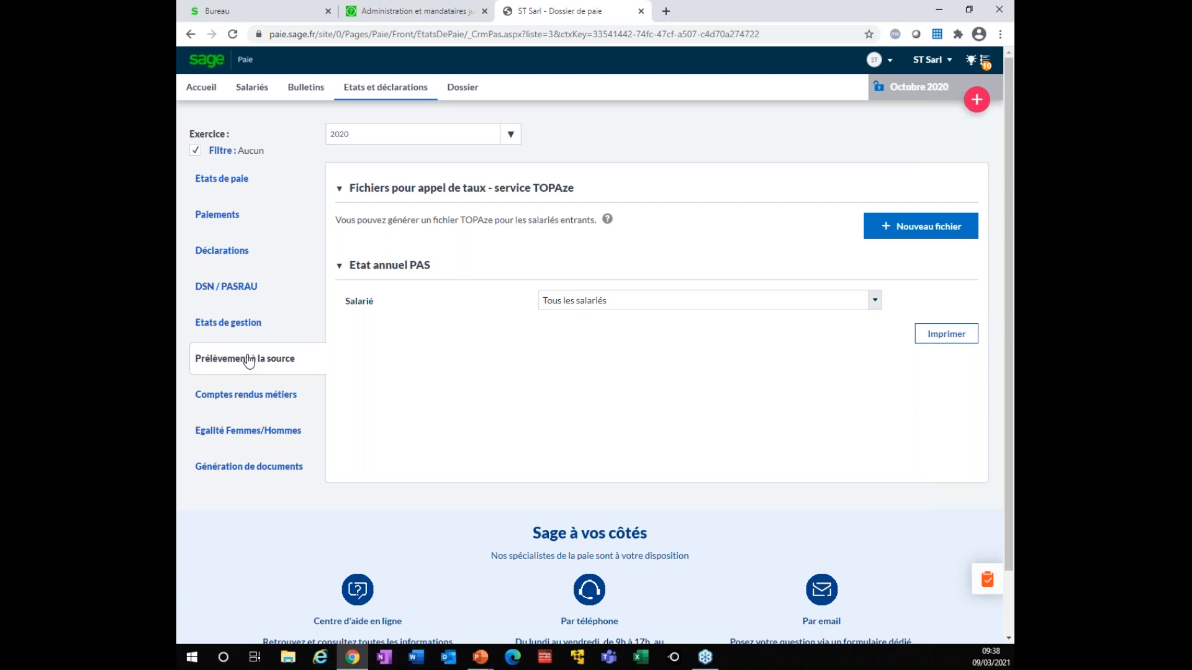
# Show the 2020 Etat Fillon/TEPA and Etat préparatoire DUCS downloads in PDF and XLS
pyautogui.click(254, 179)
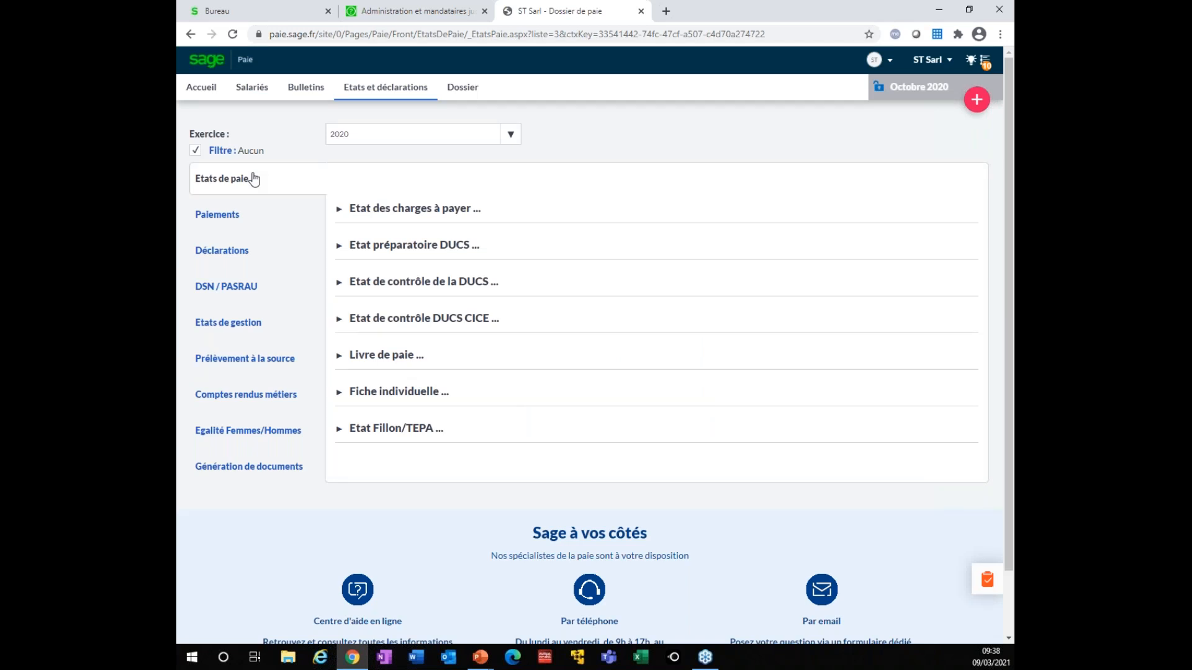
pyautogui.click(394, 430)
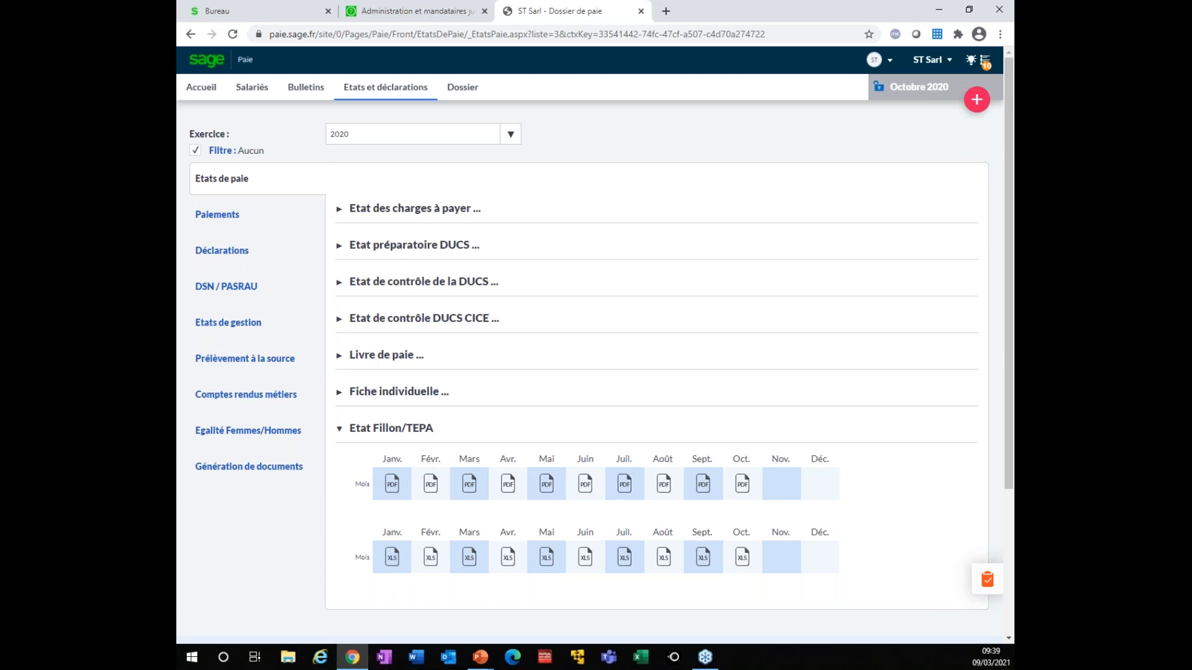
pyautogui.click(371, 249)
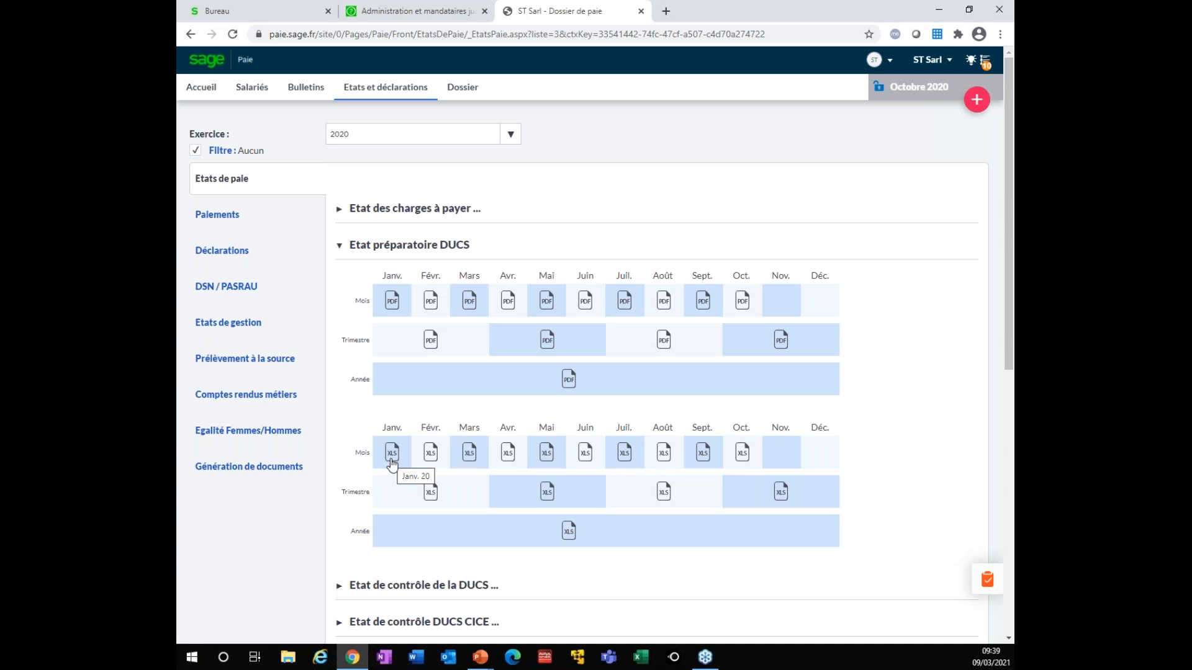
# View the Etats de gestion reports, then open the ST Sarl Dossier record and its accounting settings
pyautogui.click(213, 325)
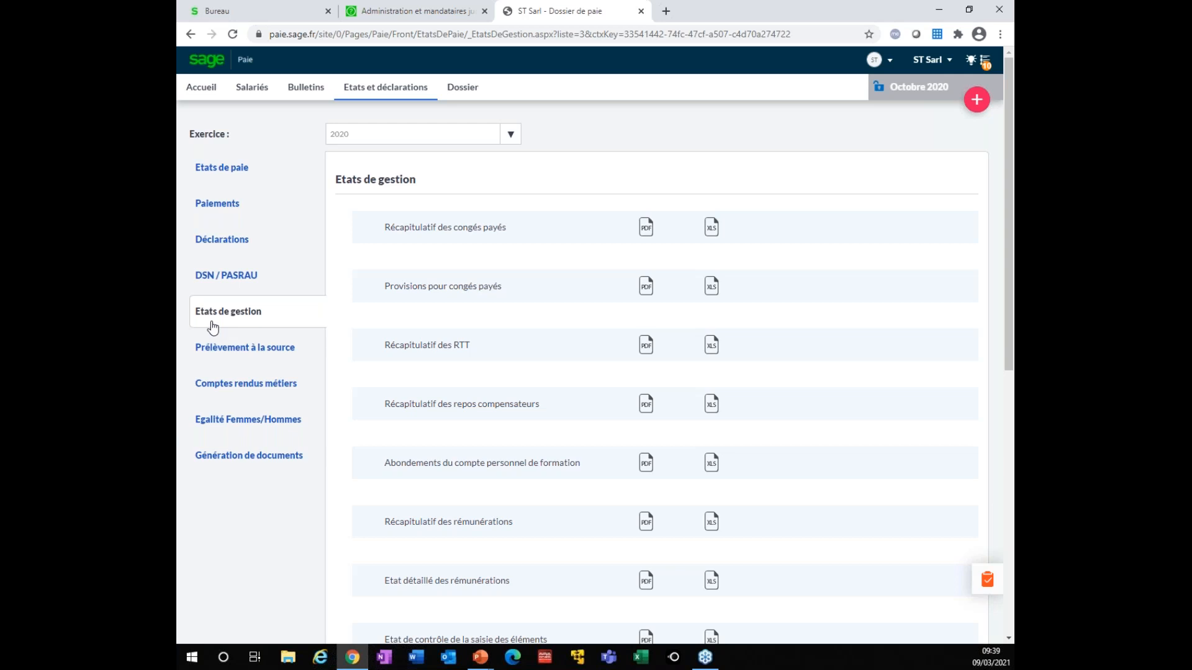
pyautogui.click(462, 90)
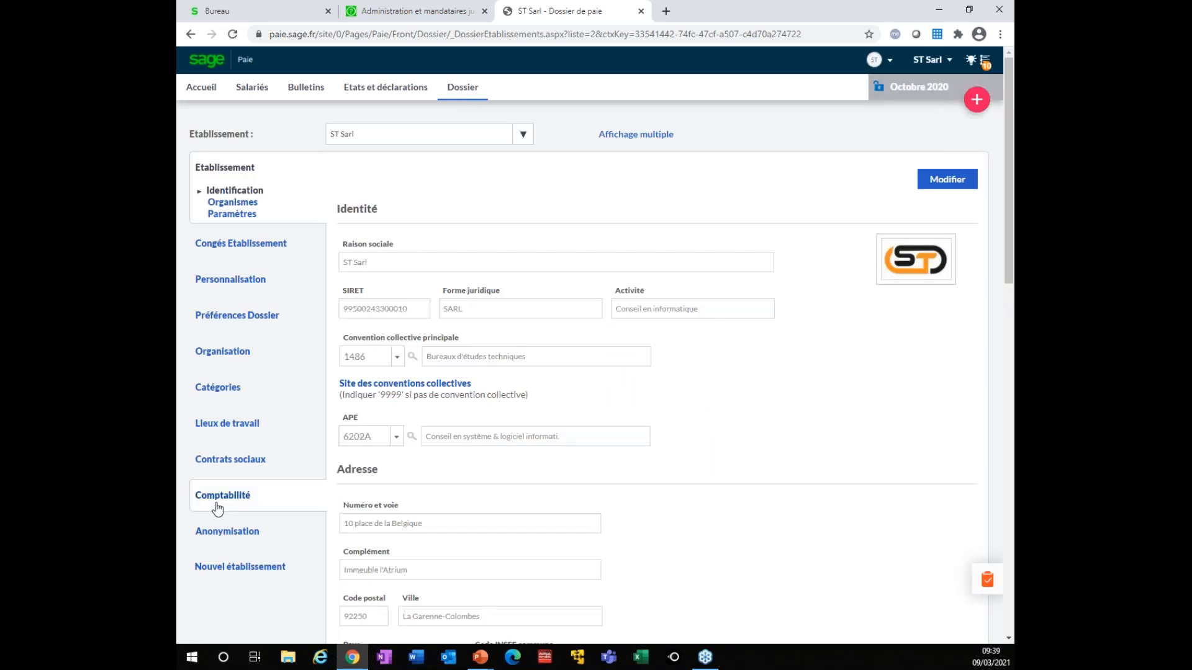
pyautogui.click(248, 495)
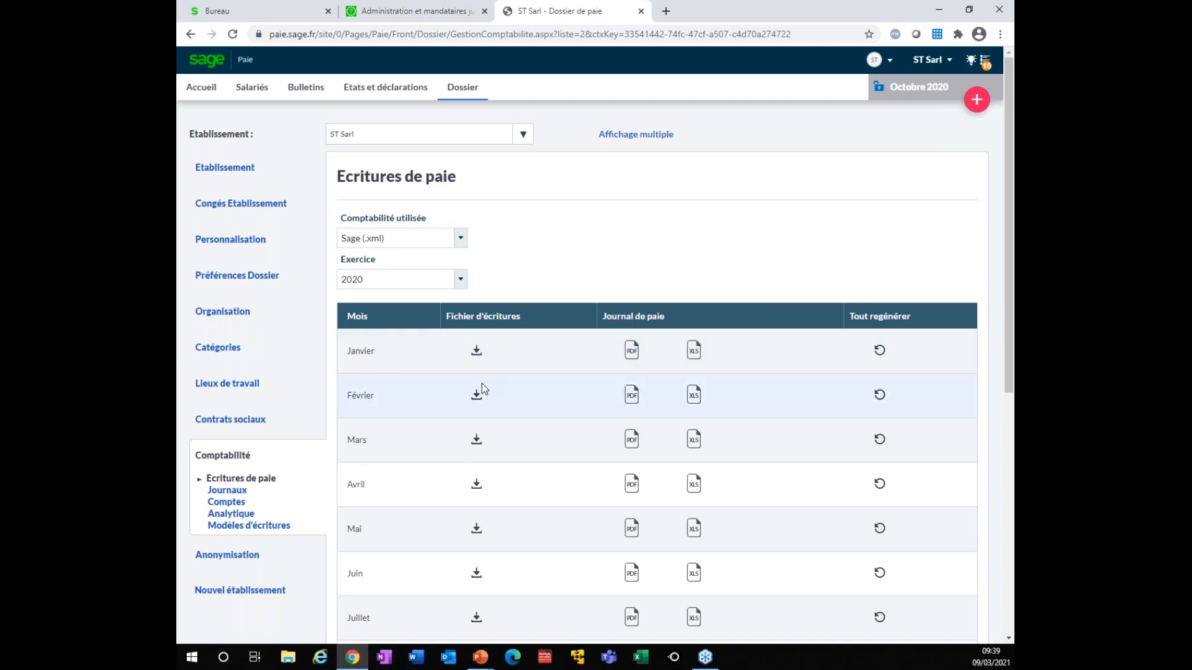
# Review the 2020 monthly payroll entry files and keep Sage (.xml) as the accounting format
pyautogui.scroll(-3, 481, 389)
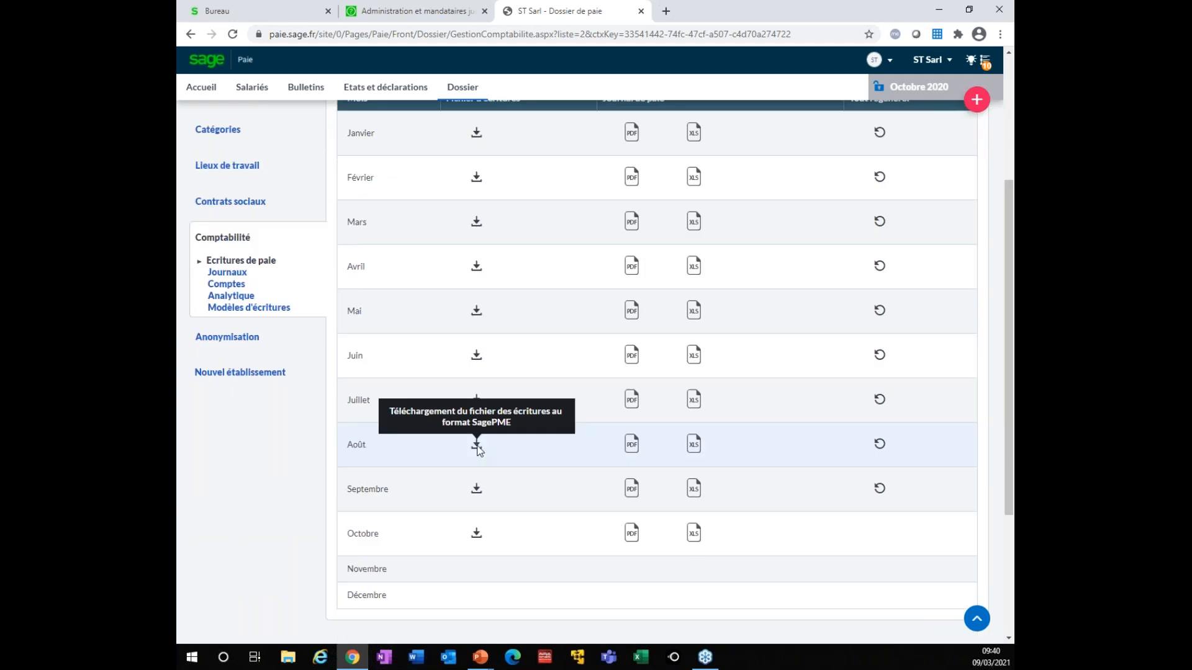
pyautogui.scroll(1, 469, 417)
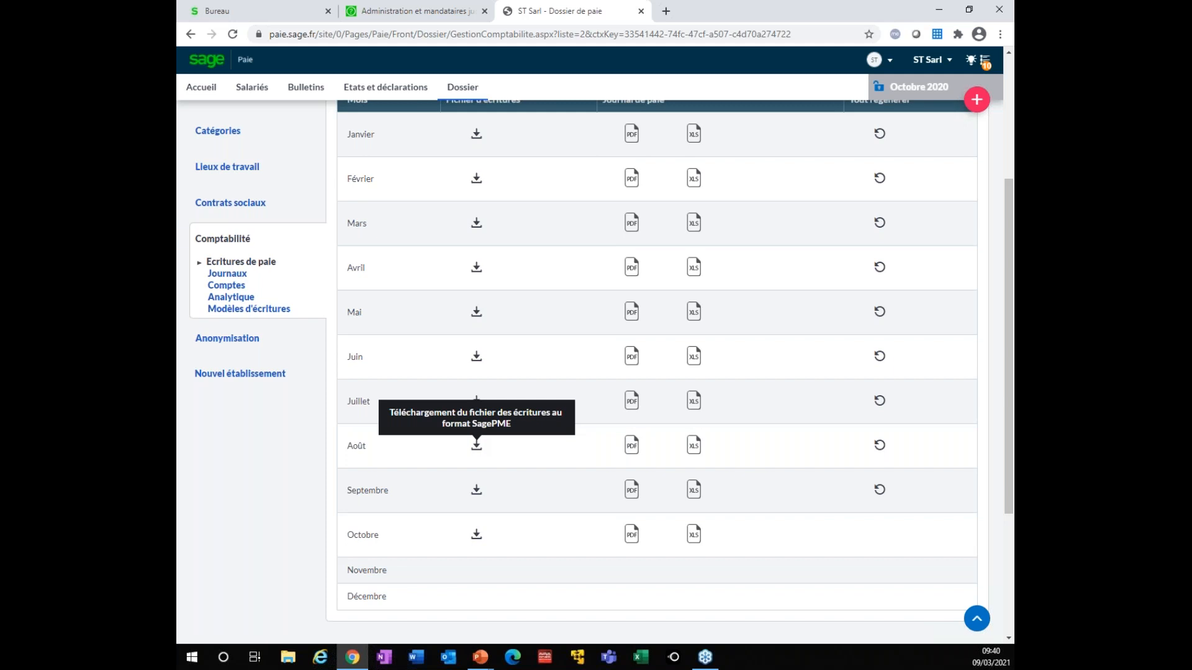
pyautogui.scroll(1, 468, 417)
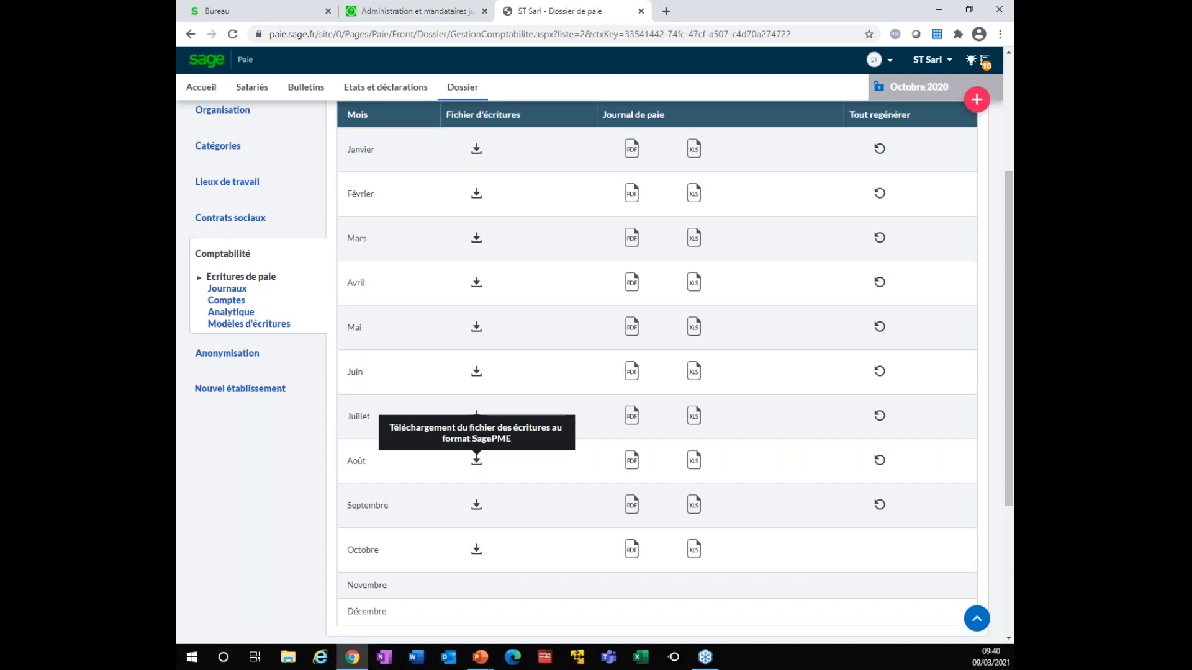
pyautogui.scroll(3, 469, 417)
pyautogui.click(461, 239)
pyautogui.click(518, 256)
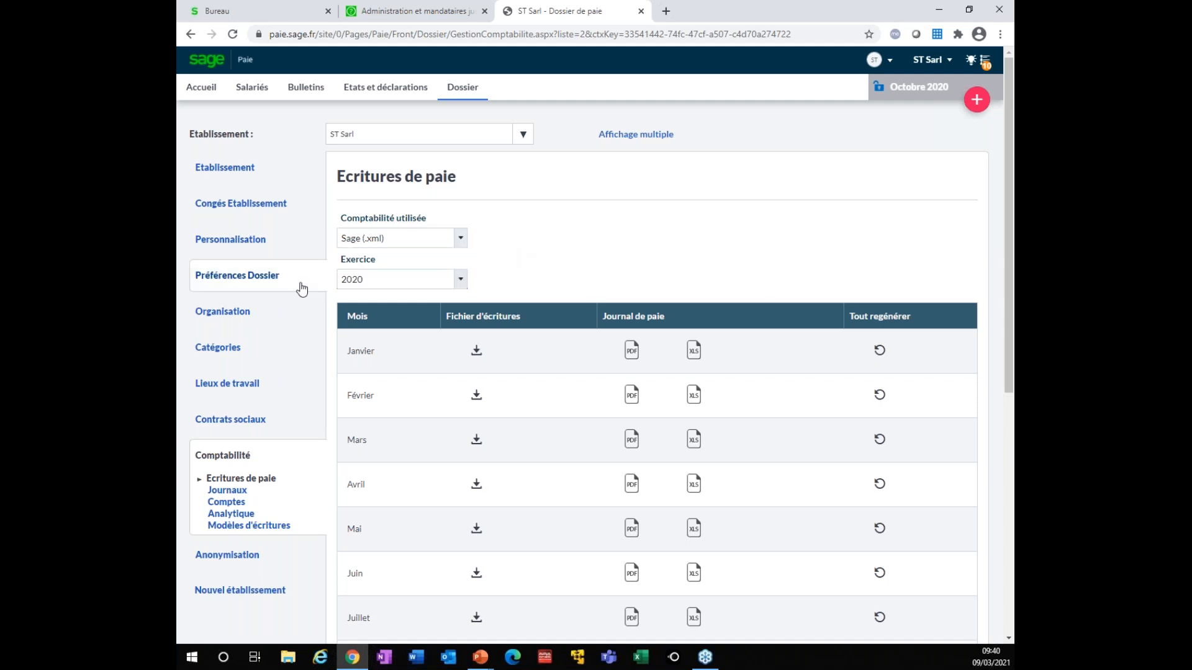
# Open Paiements and look through the monthly 2020 SEPA, CFONB and payment-order files
pyautogui.click(373, 92)
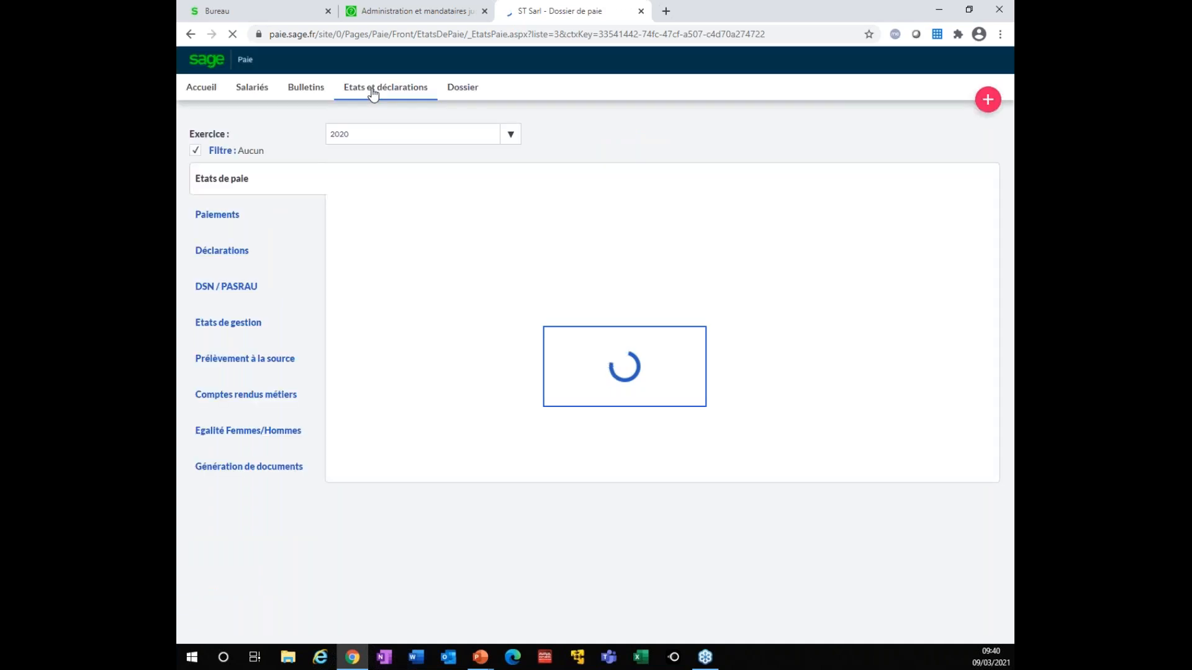
pyautogui.click(219, 218)
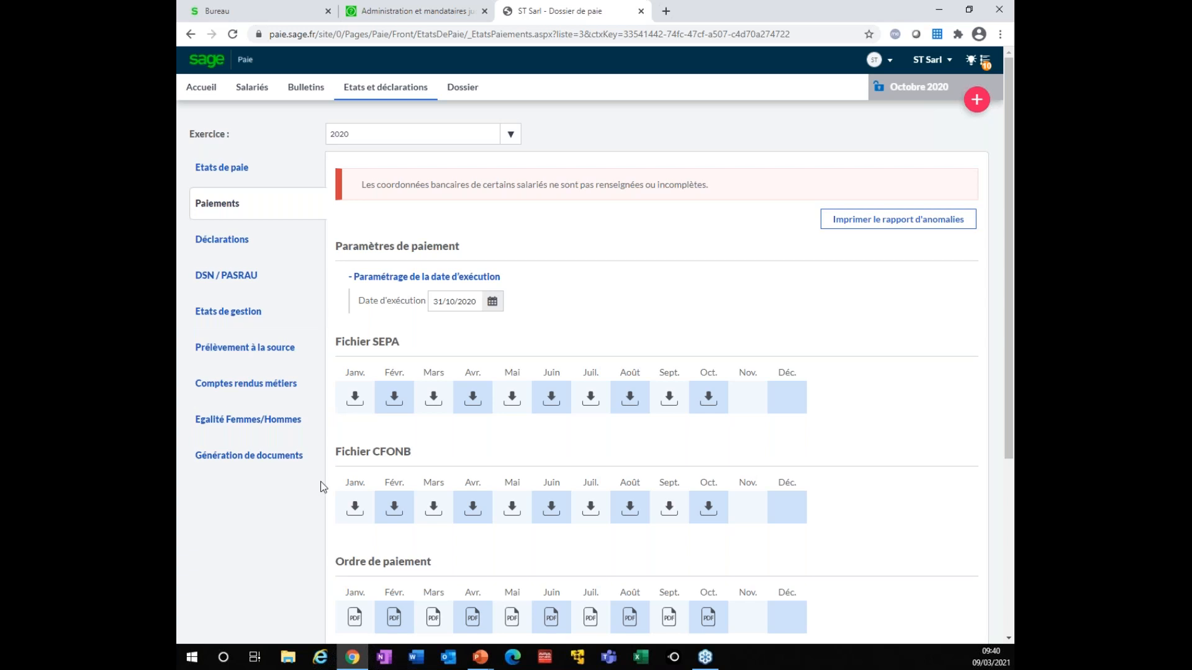
pyautogui.scroll(-1, 323, 488)
pyautogui.scroll(-3, 323, 495)
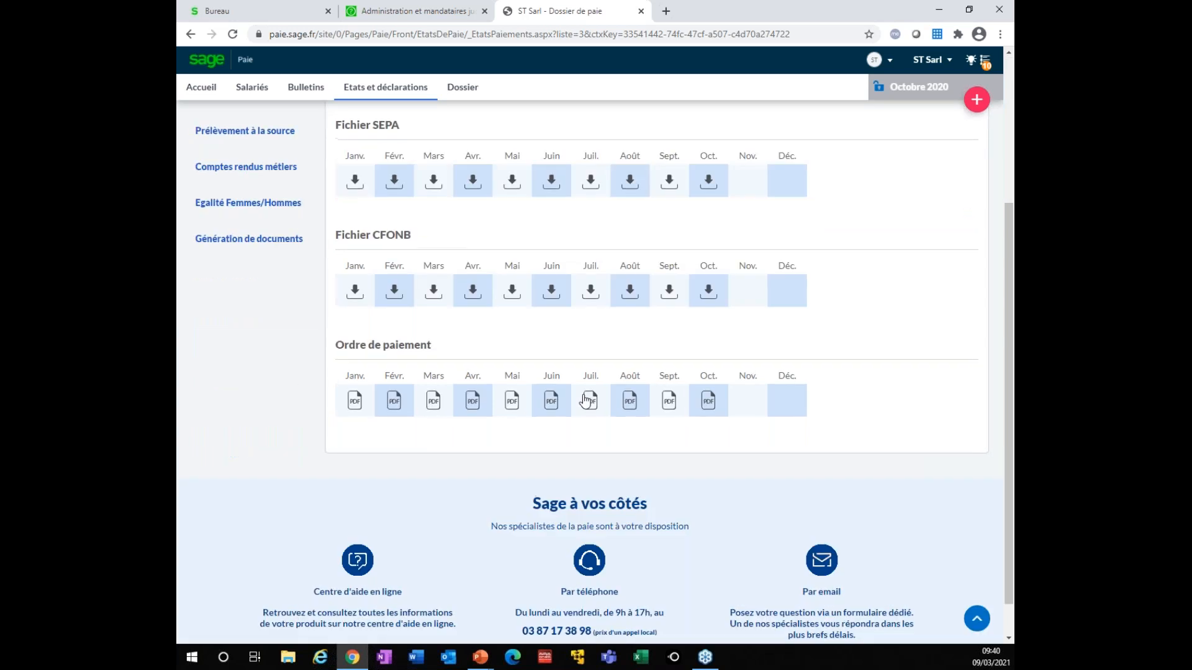
pyautogui.scroll(2, 324, 494)
pyautogui.scroll(1, 410, 383)
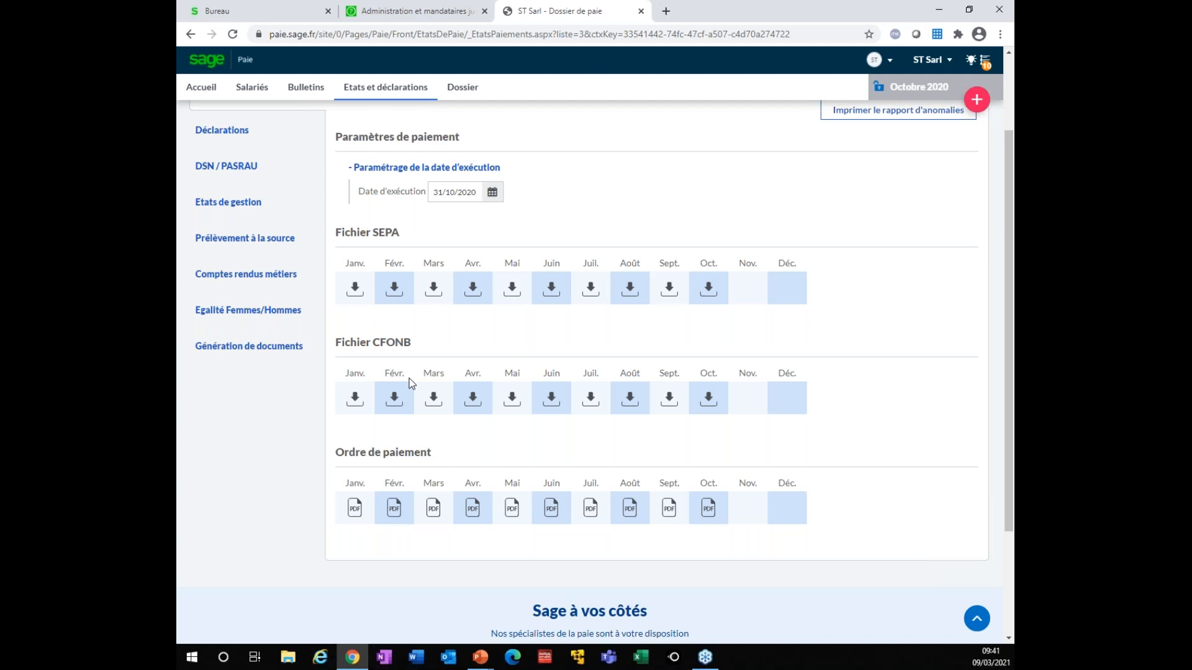
# Open Génération de documents and show page 2 of the 19 Sage document templates
pyautogui.click(260, 358)
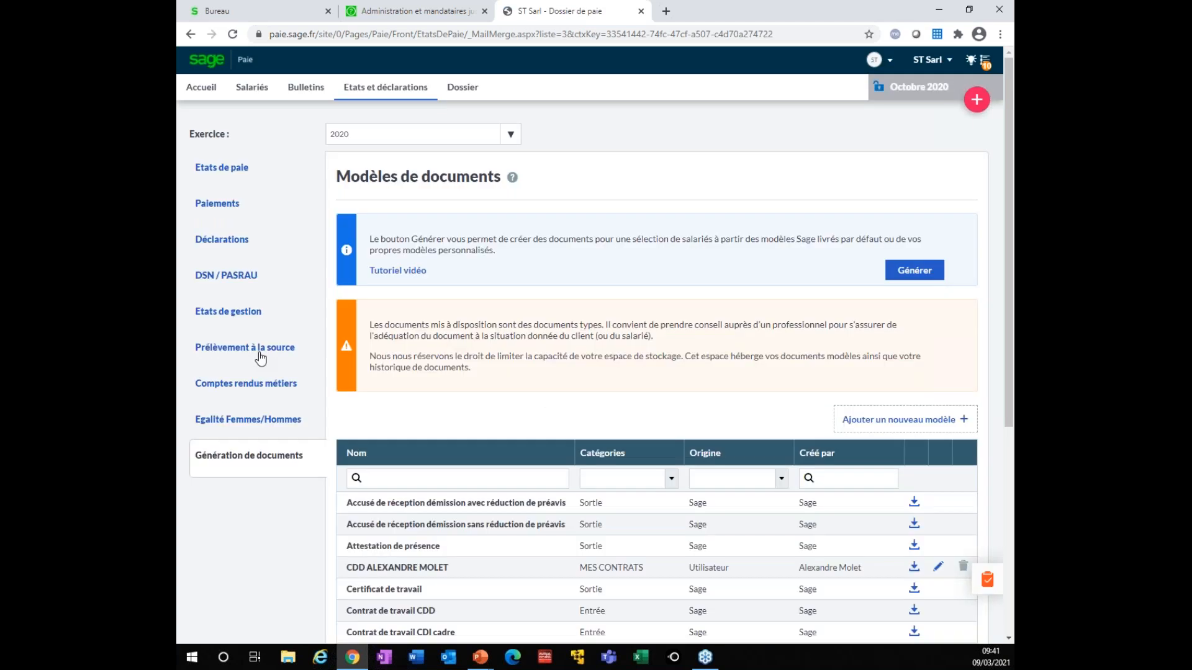
pyautogui.click(248, 420)
pyautogui.scroll(-2, 522, 567)
pyautogui.scroll(-1, 508, 566)
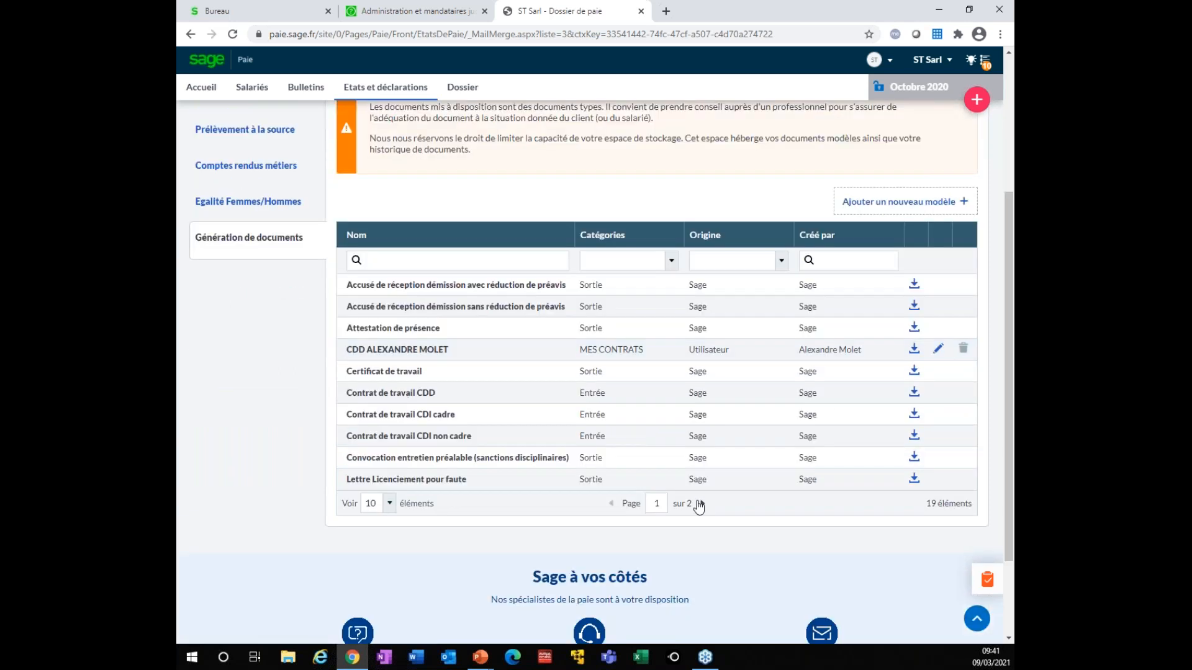
pyautogui.click(700, 503)
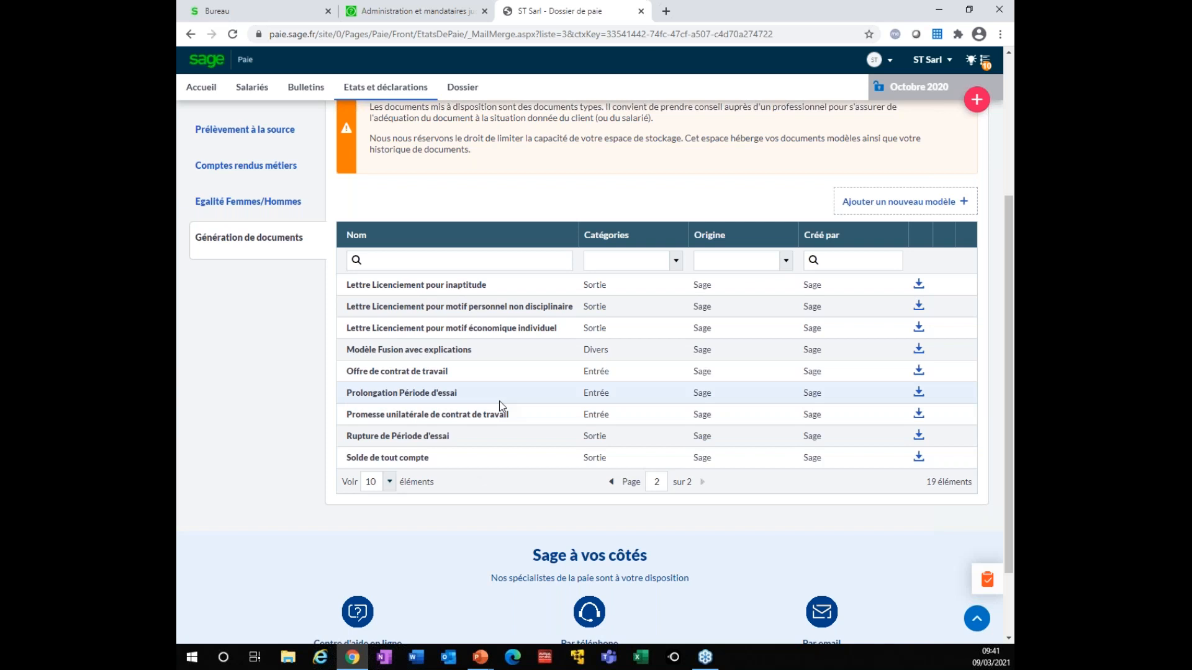
pyautogui.scroll(1, 517, 391)
pyautogui.scroll(1, 514, 389)
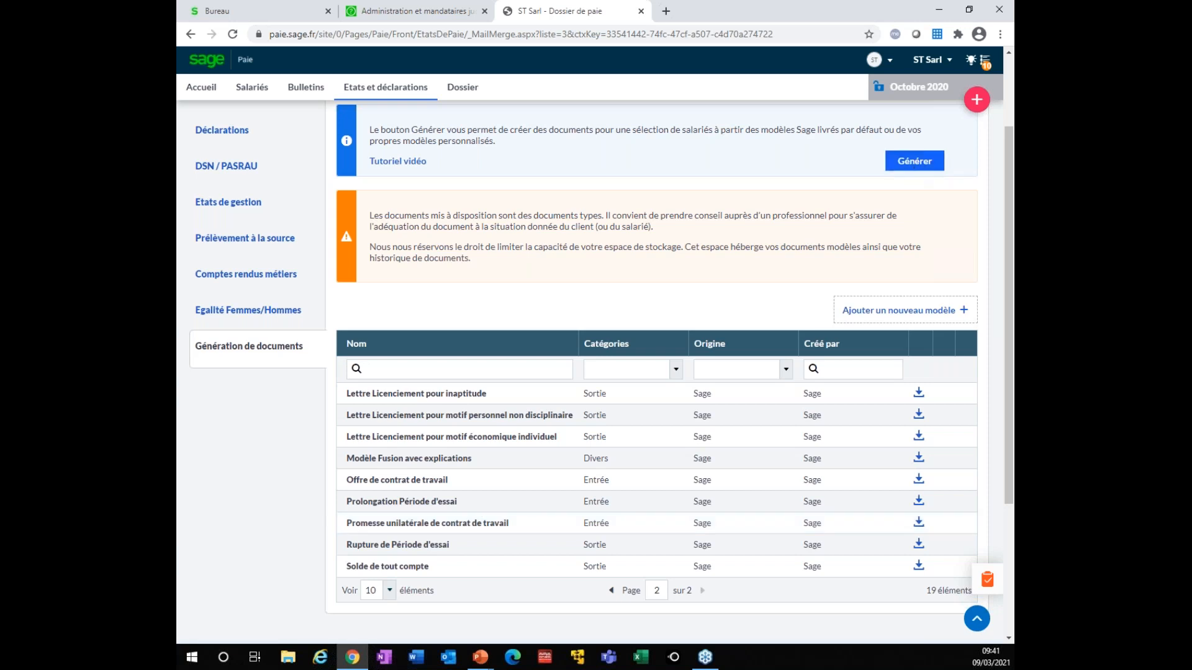
# Start a new generation using the Contrat de travail CDI cadre and Modèle Fusion avec explications templates
pyautogui.click(915, 161)
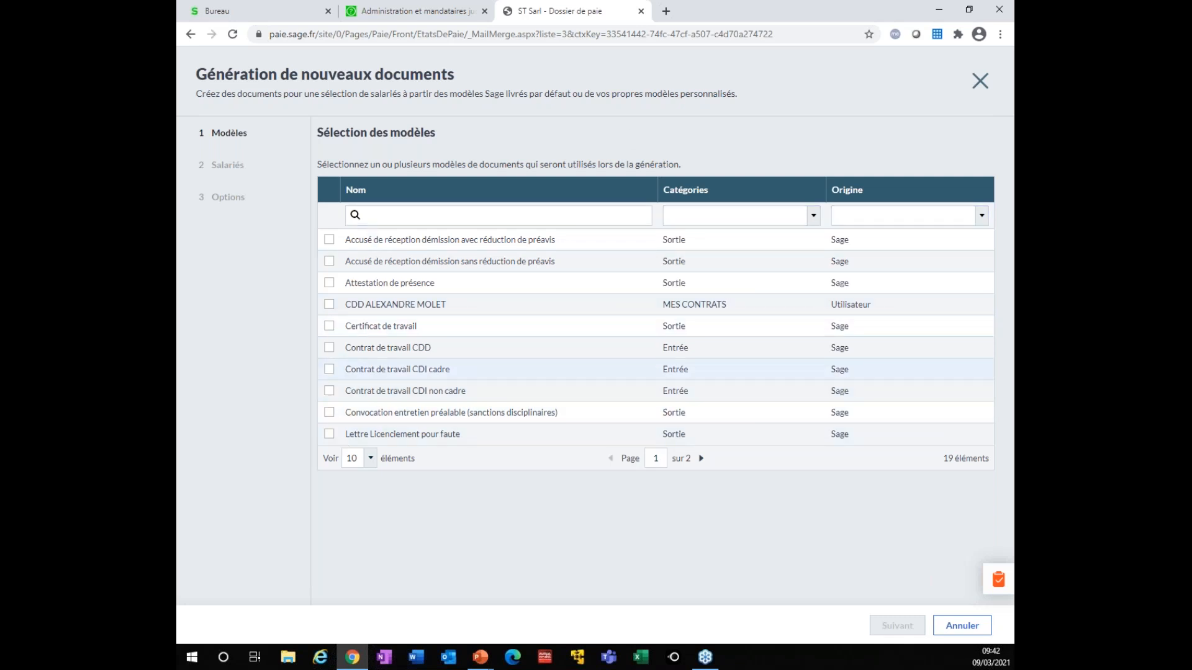
pyautogui.click(331, 327)
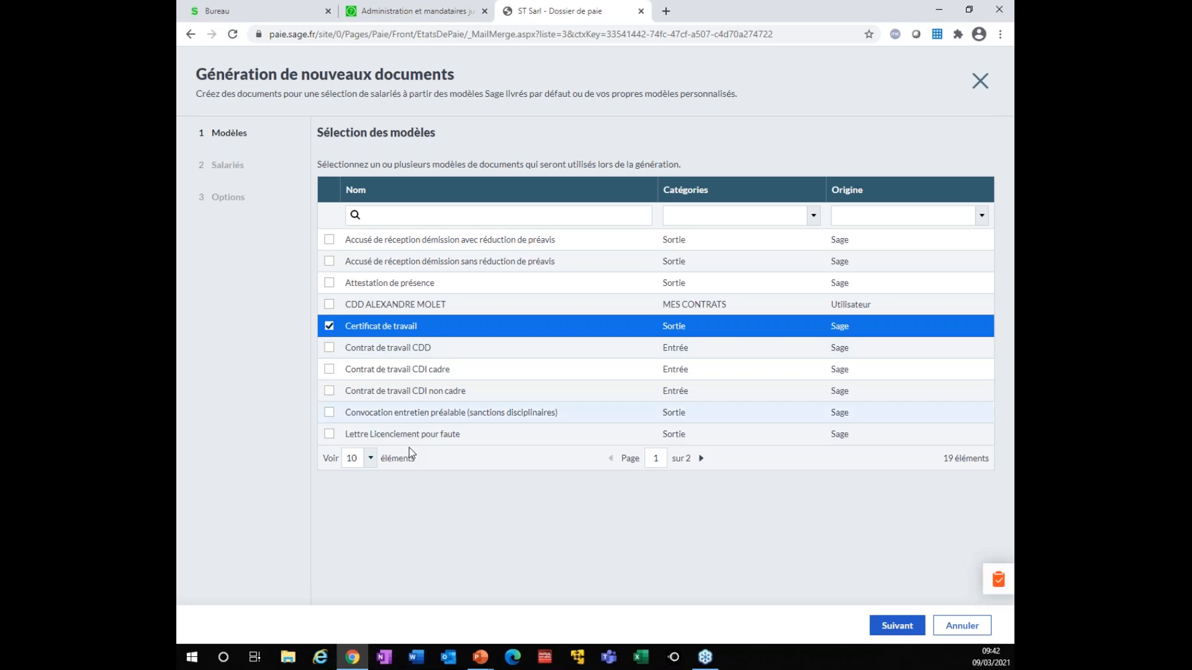
pyautogui.click(701, 458)
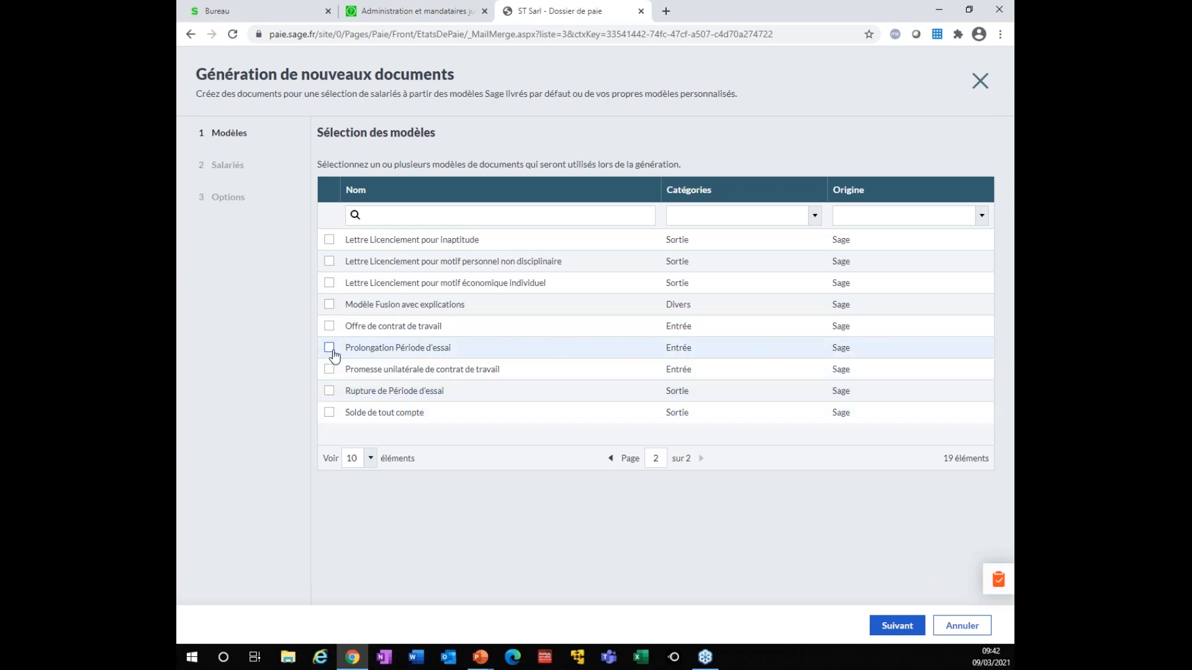
pyautogui.click(329, 305)
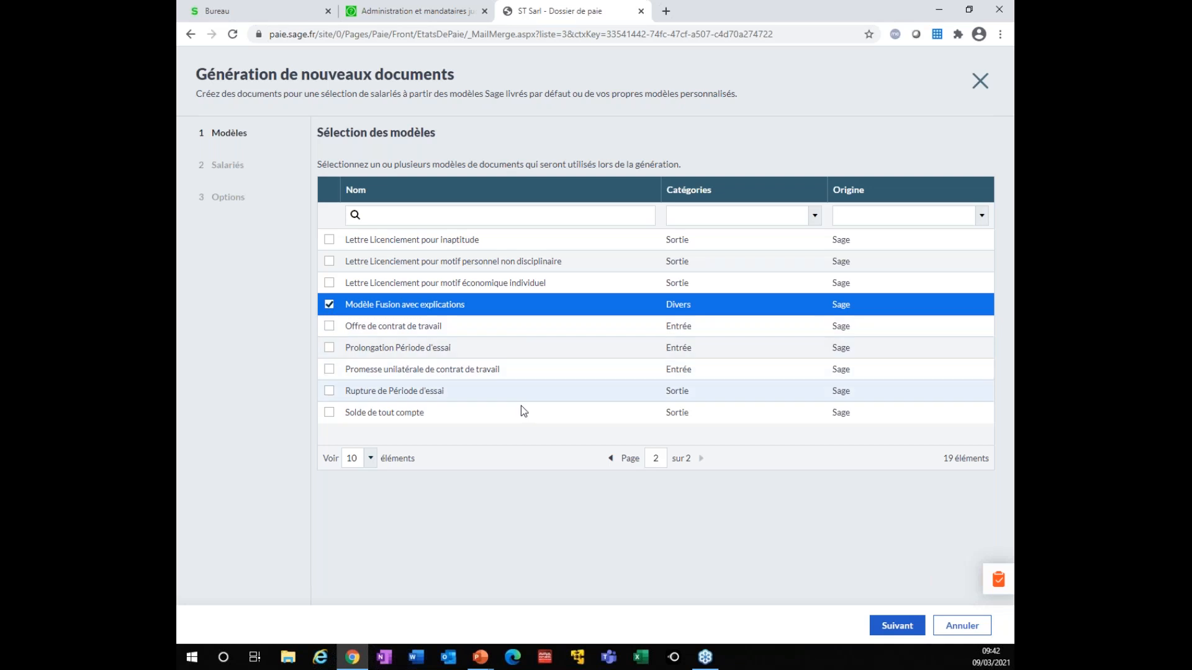
pyautogui.click(613, 458)
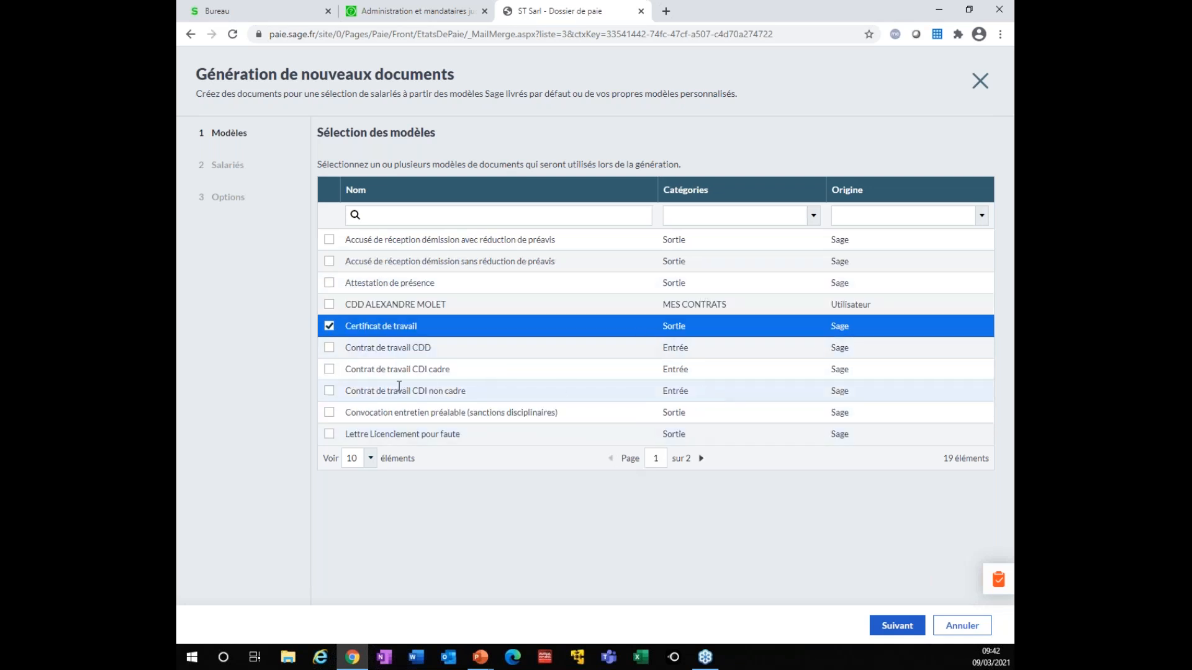
pyautogui.click(330, 375)
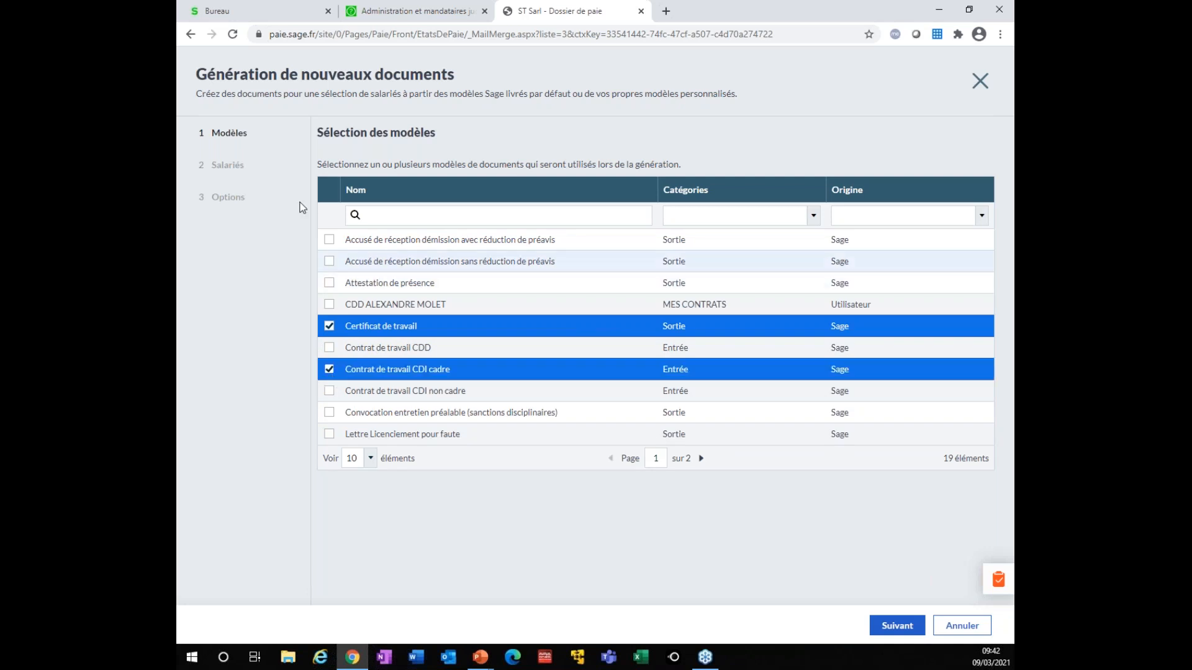
pyautogui.click(329, 326)
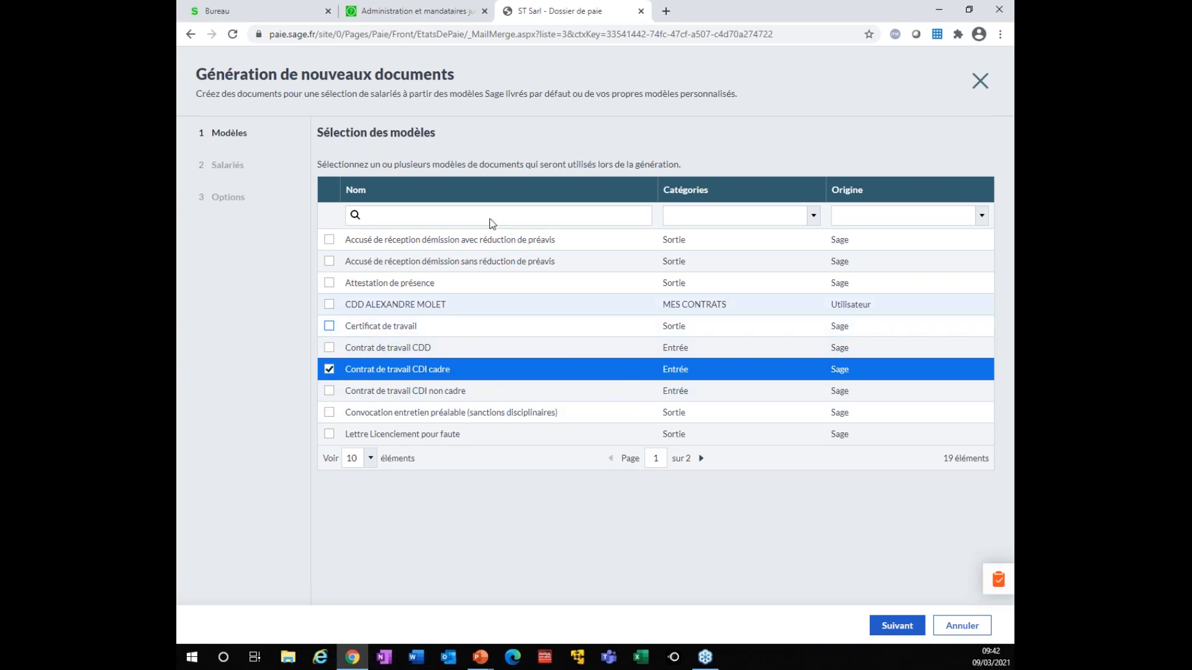
pyautogui.click(901, 628)
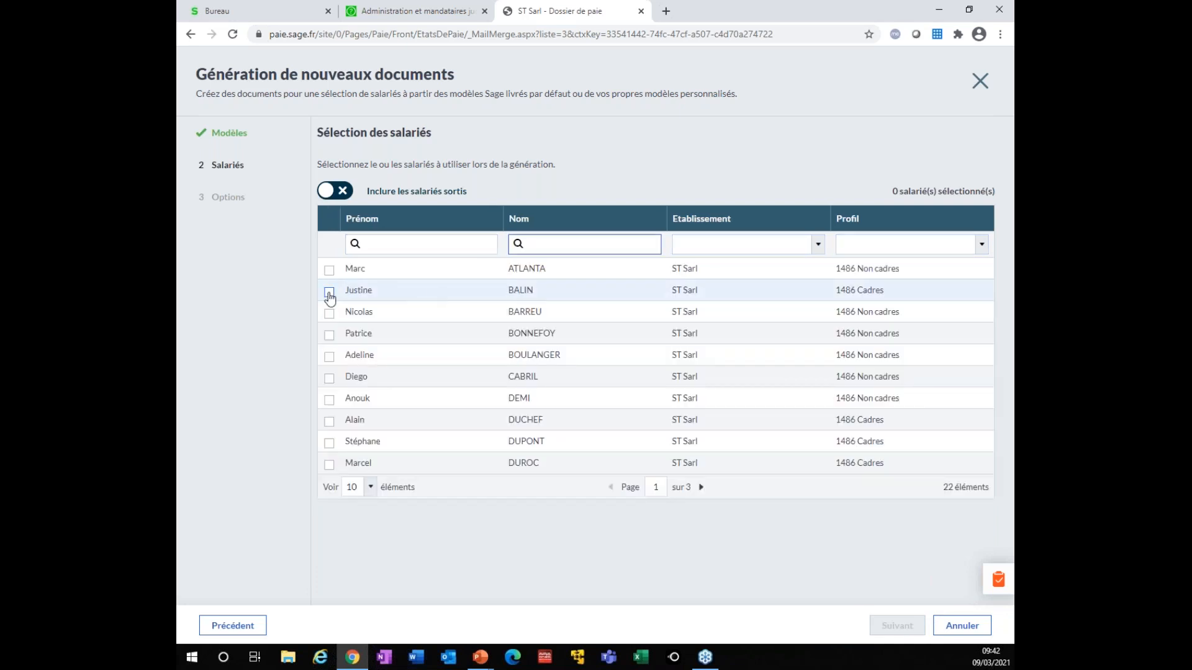
# Select one employee and generate archived documents, downloading documents (2).zip
pyautogui.click(330, 294)
pyautogui.click(899, 626)
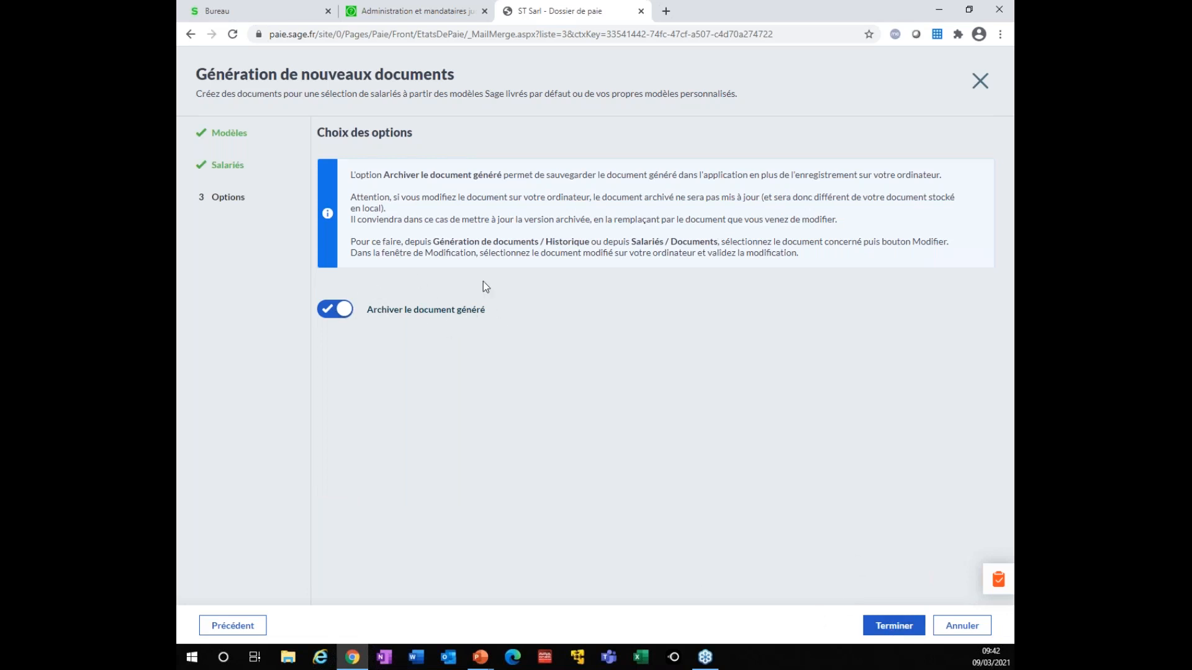
pyautogui.click(908, 627)
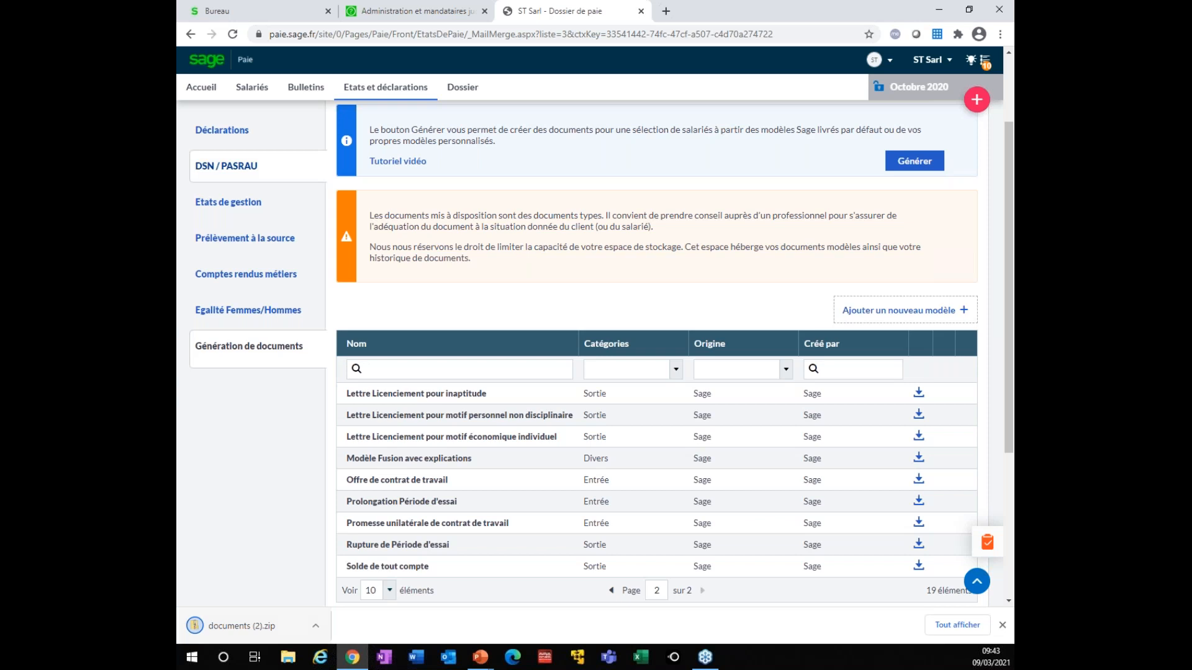
# Check employee 0002's generated documents, then list their January–October 2020 payslips in Historique
pyautogui.click(260, 89)
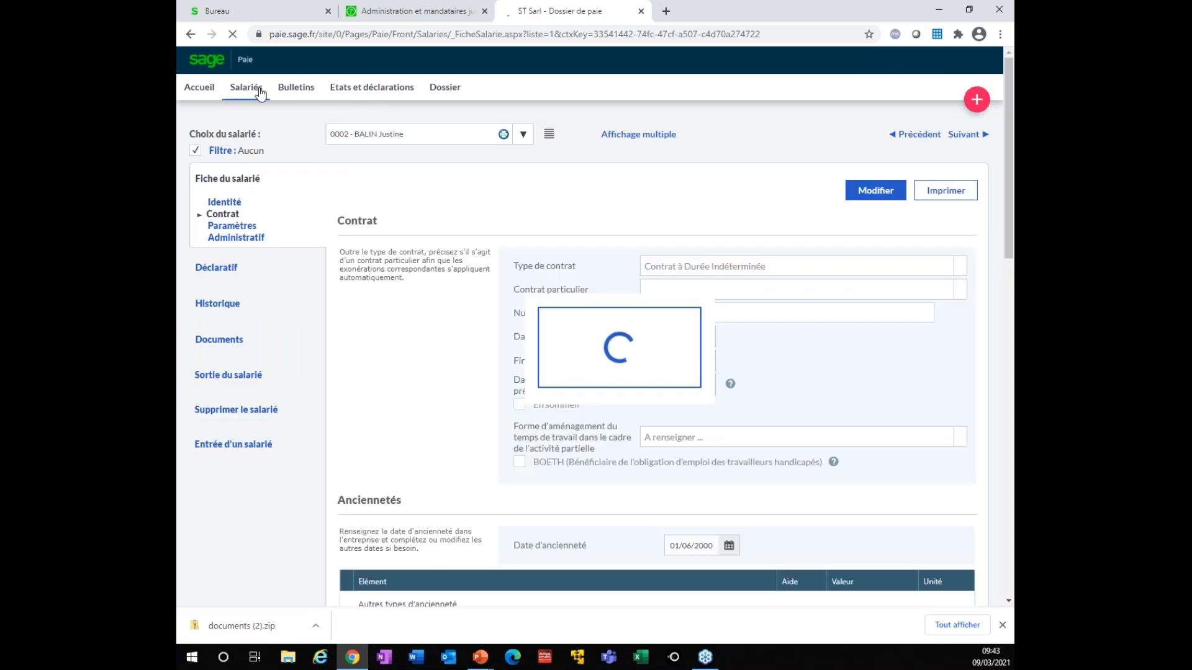
pyautogui.click(209, 345)
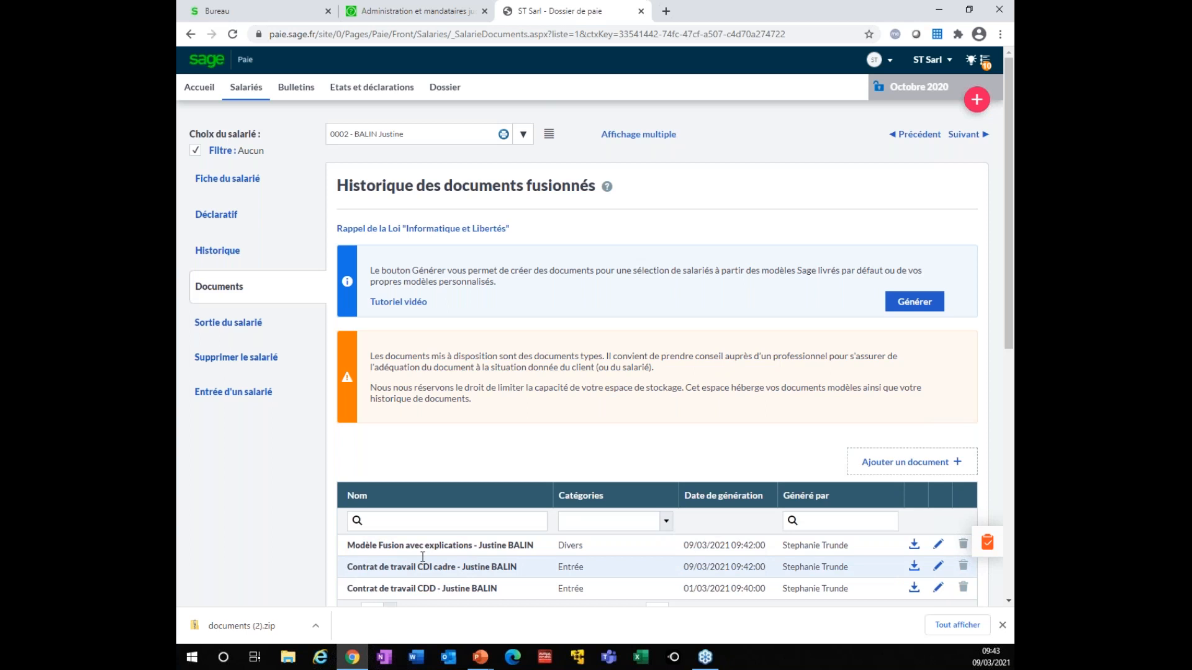
pyautogui.click(219, 251)
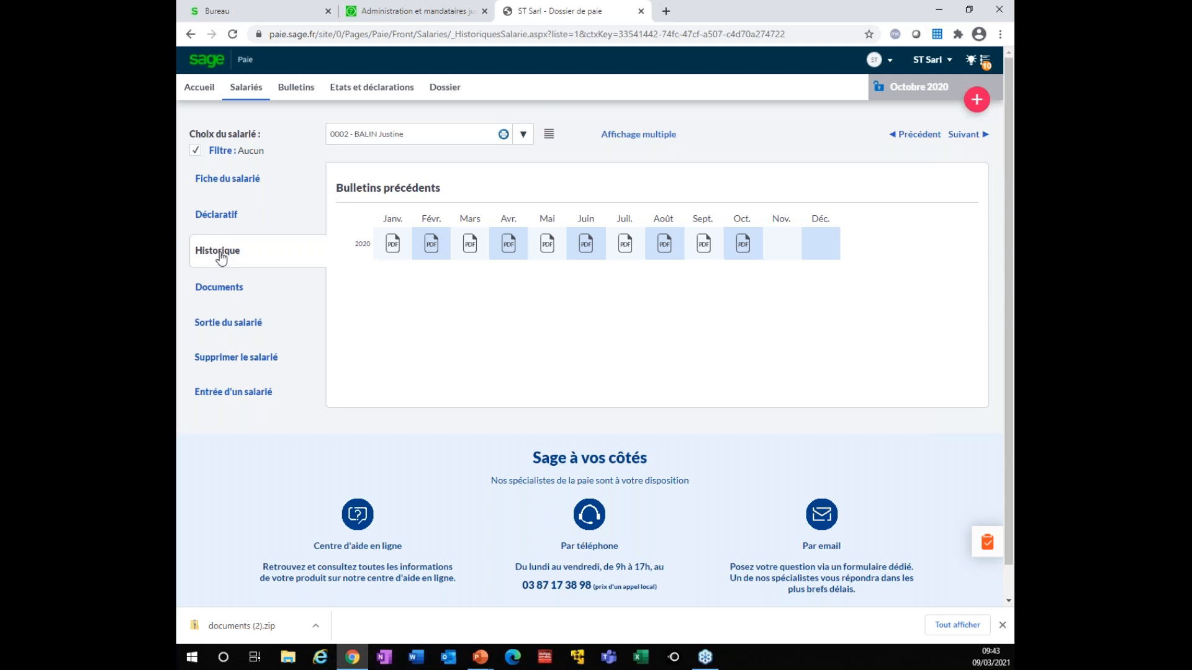
pyautogui.click(975, 103)
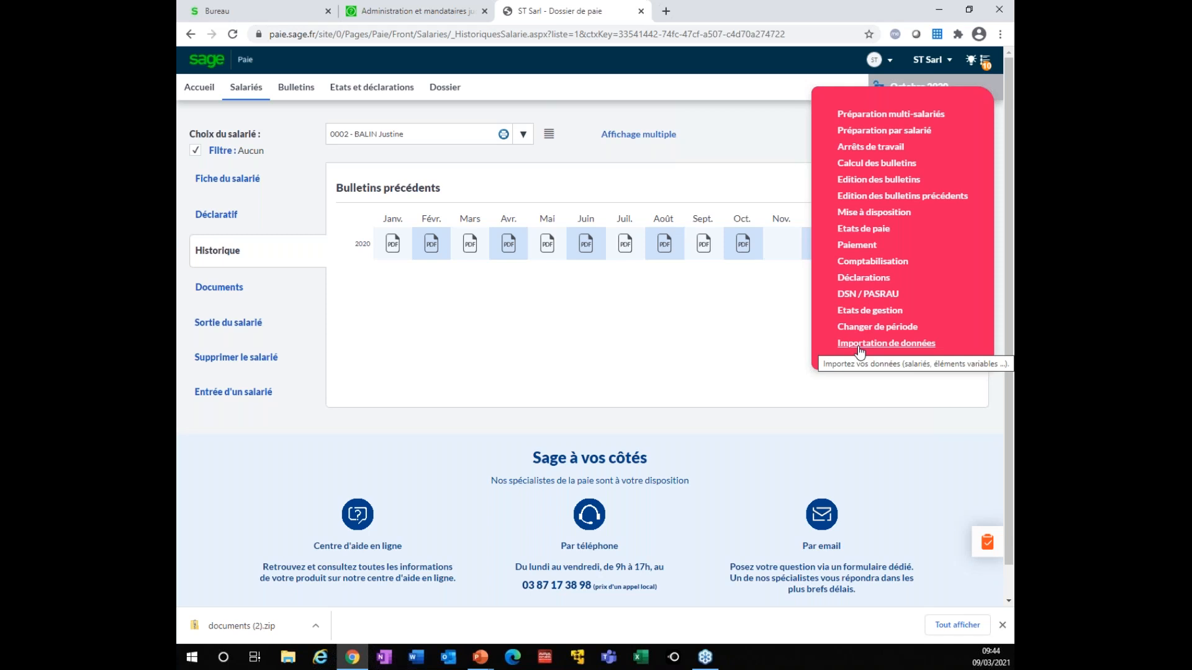
pyautogui.moveTo(981, 105)
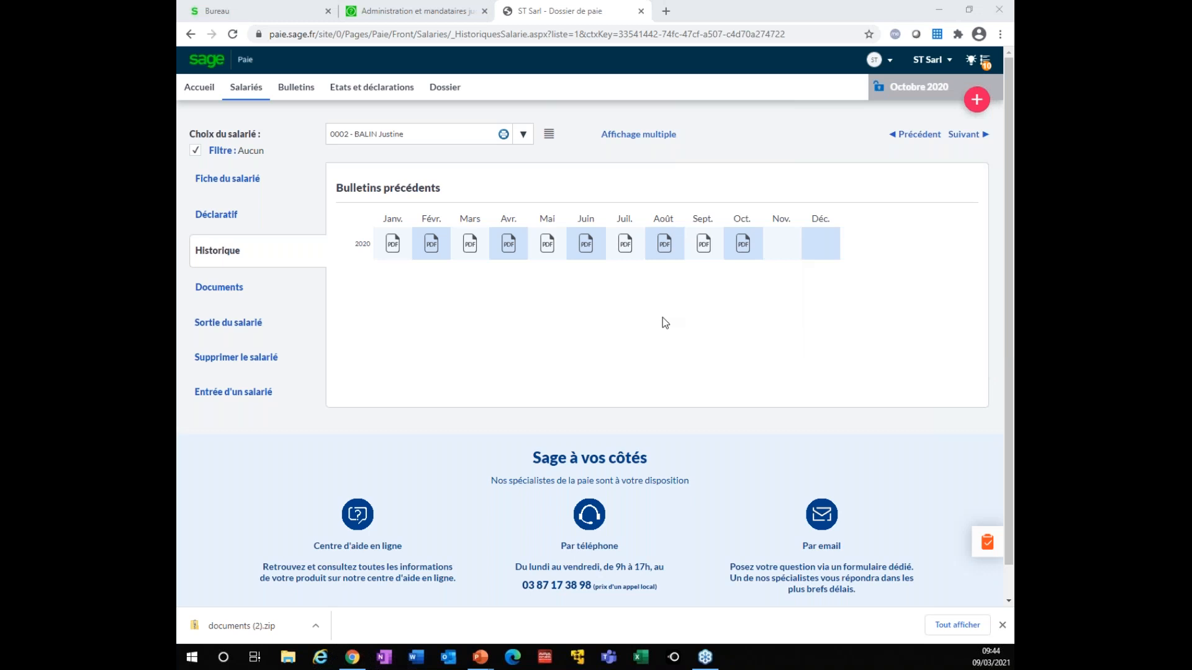
# Return to the PowerPoint slide show and advance two slides past SBCP : démonstration
pyautogui.hotkey('alt', 'Tab')
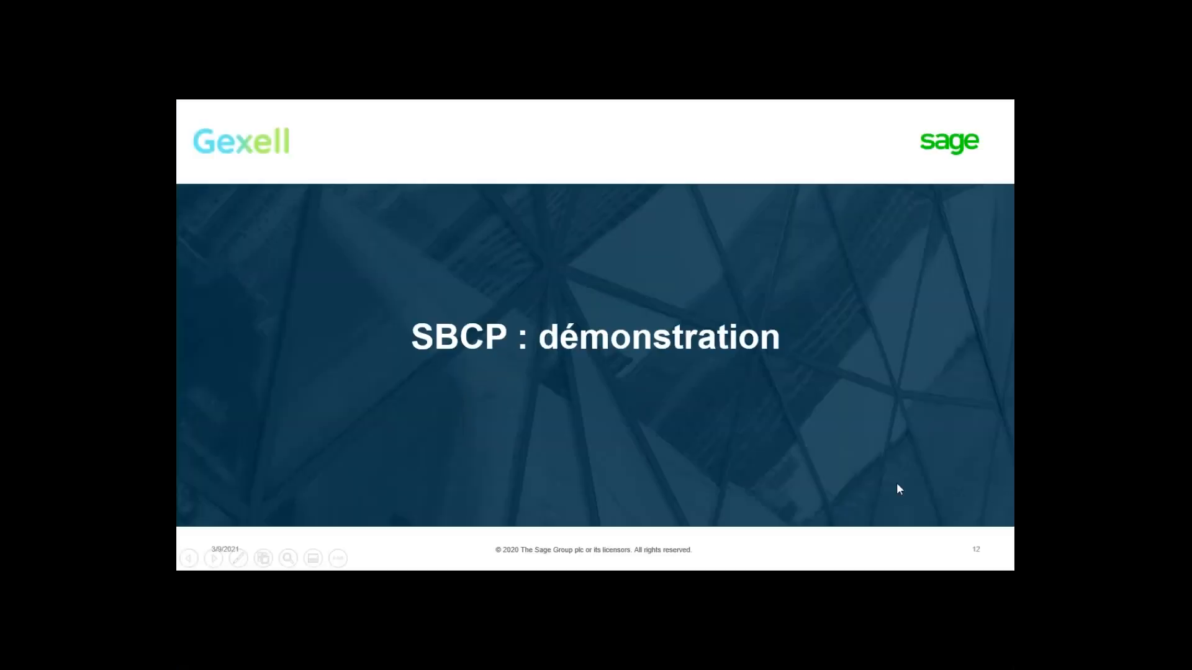
pyautogui.press('Right')
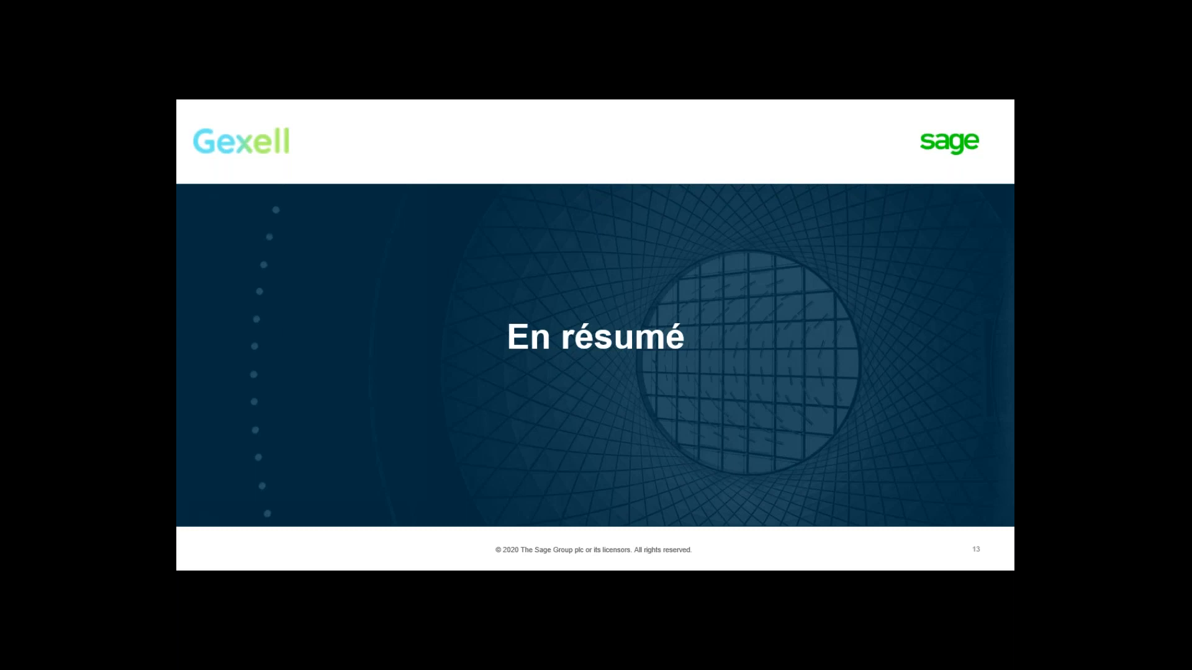
pyautogui.press('Right')
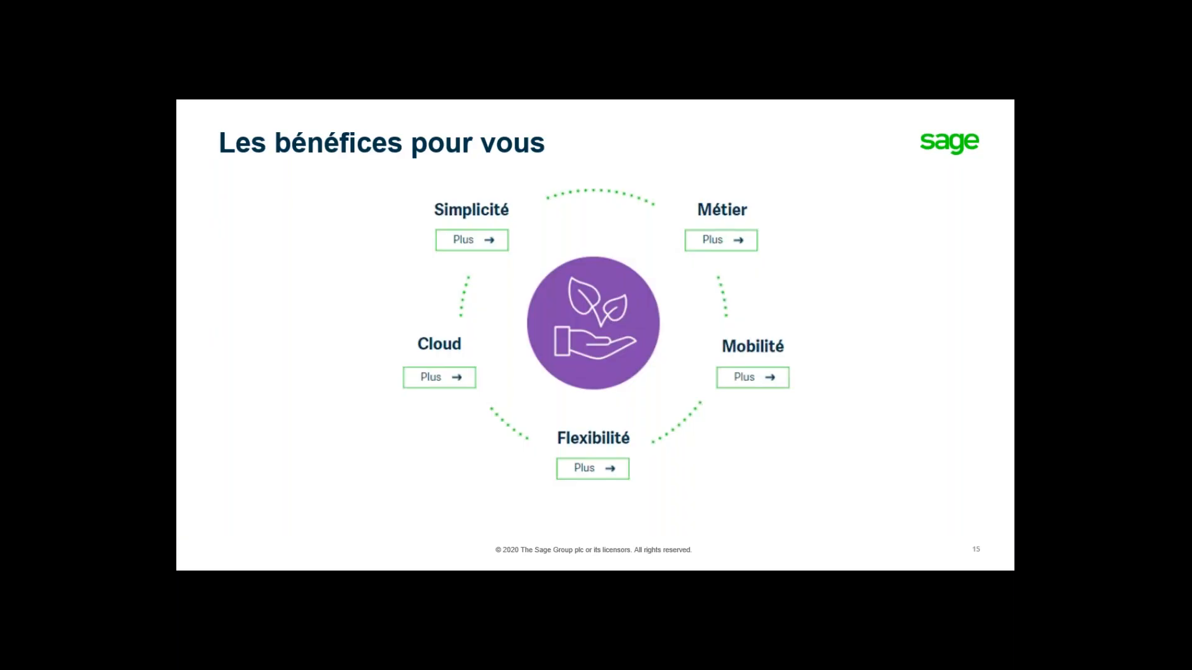